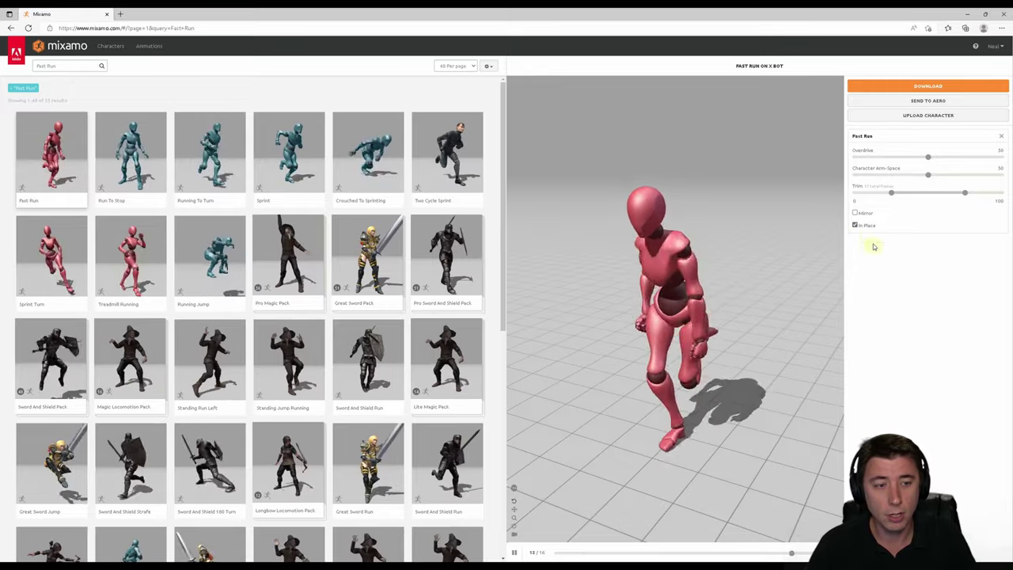
Preview the Fast Run animation with In Place turned off, and turn In Place back on
click(856, 226)
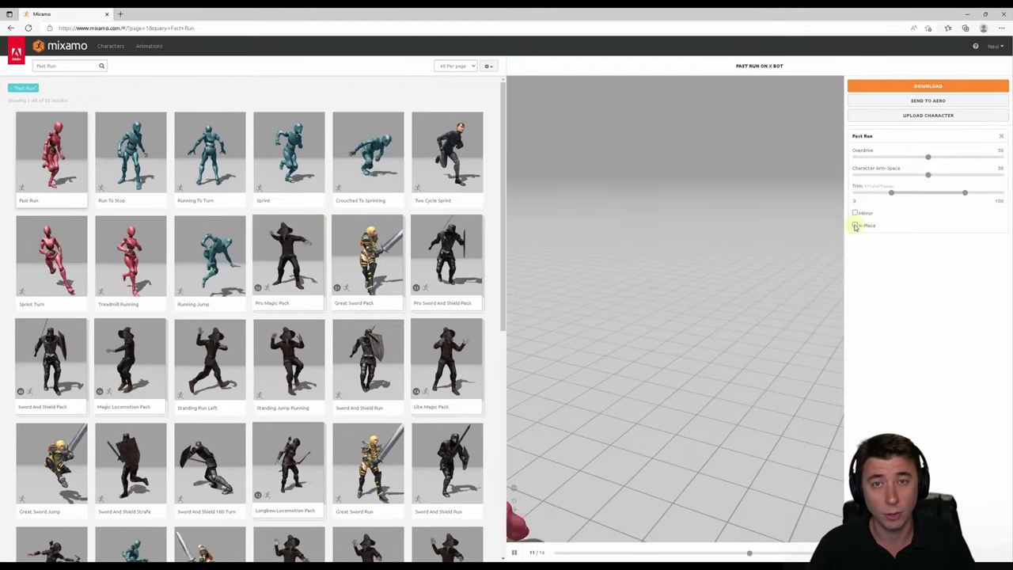
click(855, 226)
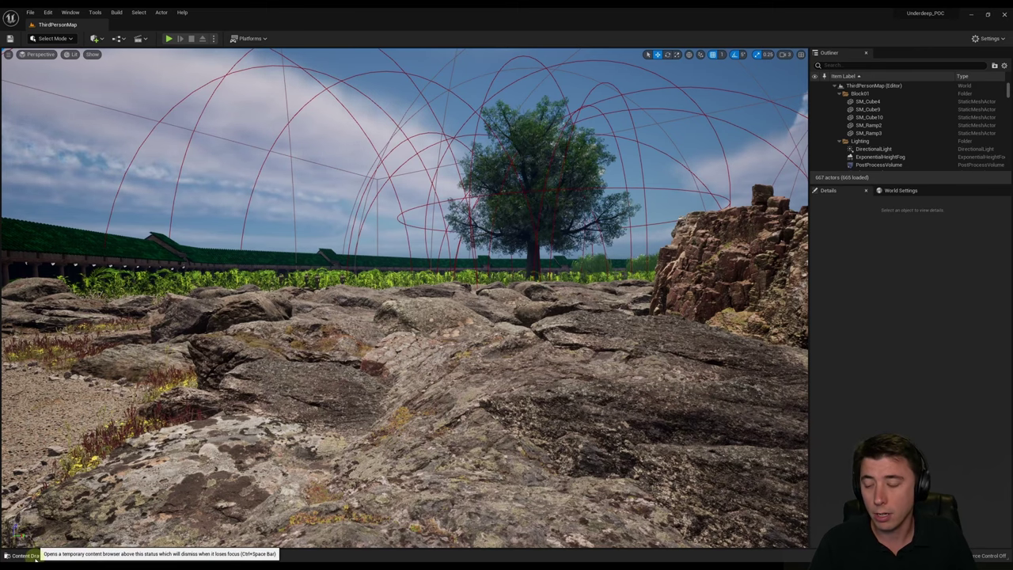
Switch to Unreal Editor and open the FastRun4UE4_Retargeted animation from the Mixamo folder to view it
click(35, 558)
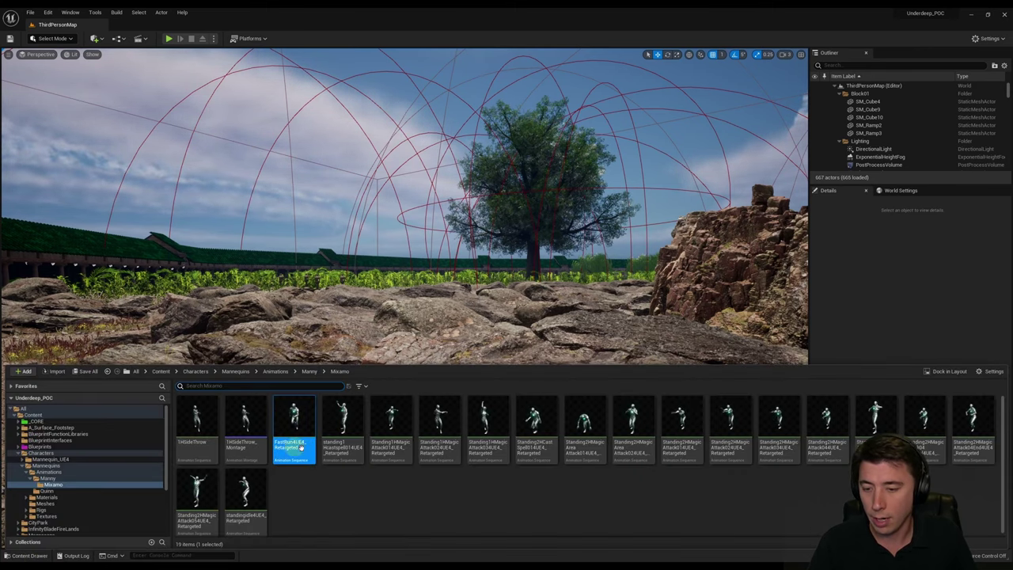
mouse_move(296, 417)
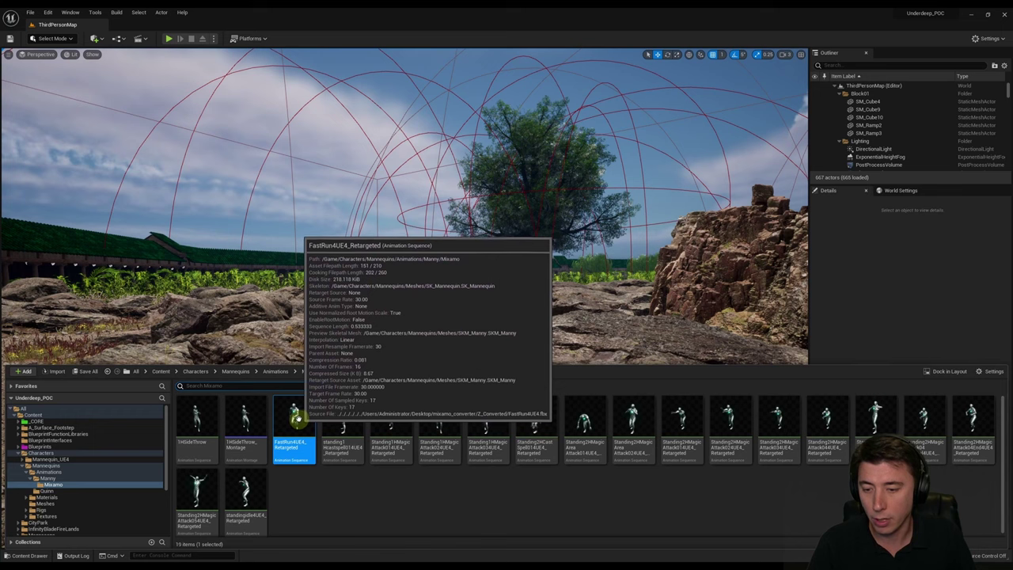
double_click(295, 416)
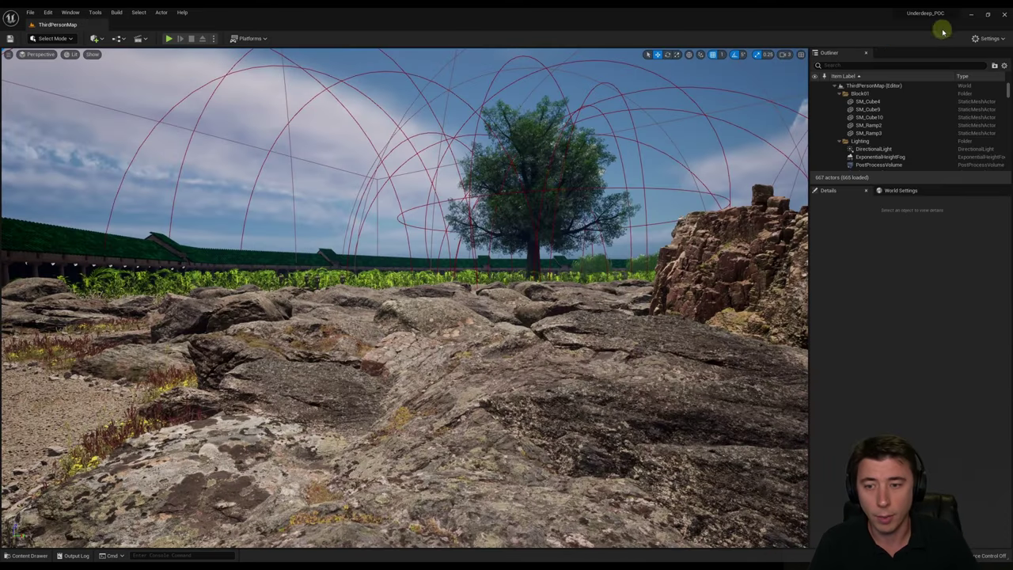
Open the ABP_ThirdPersonCharacter animation blueprint from the _CORE content folder
click(31, 556)
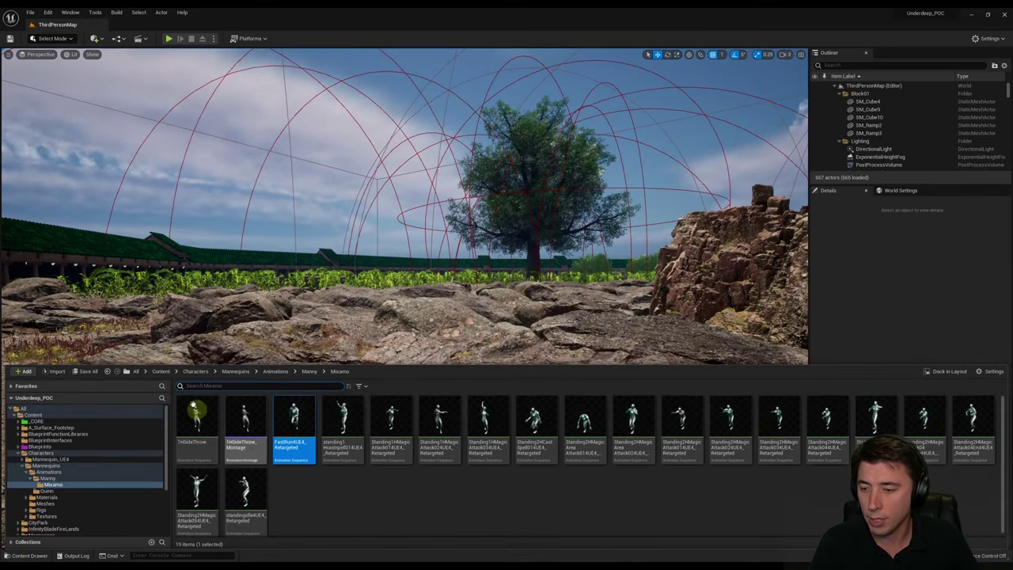
click(160, 371)
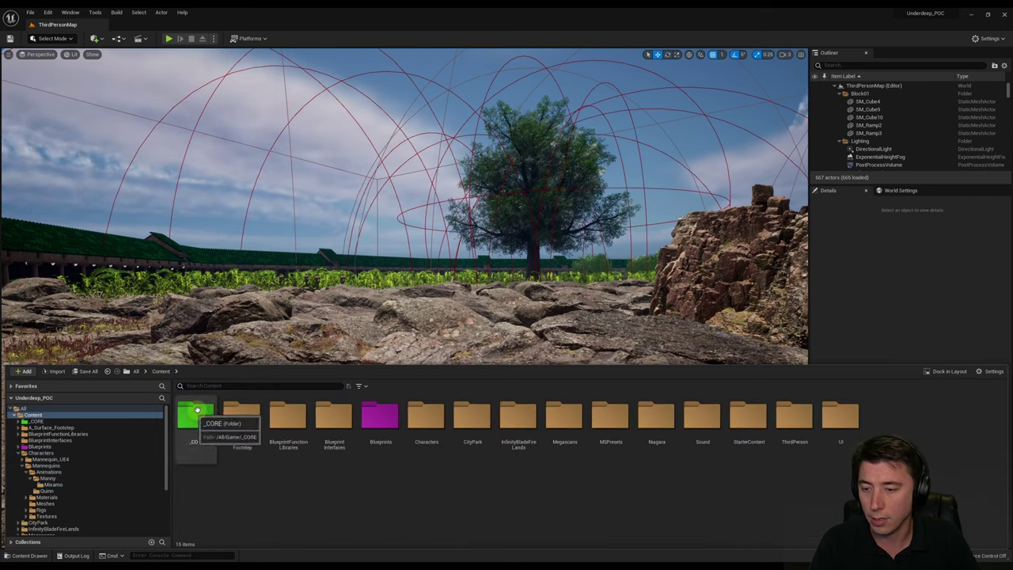
click(195, 420)
double_click(196, 420)
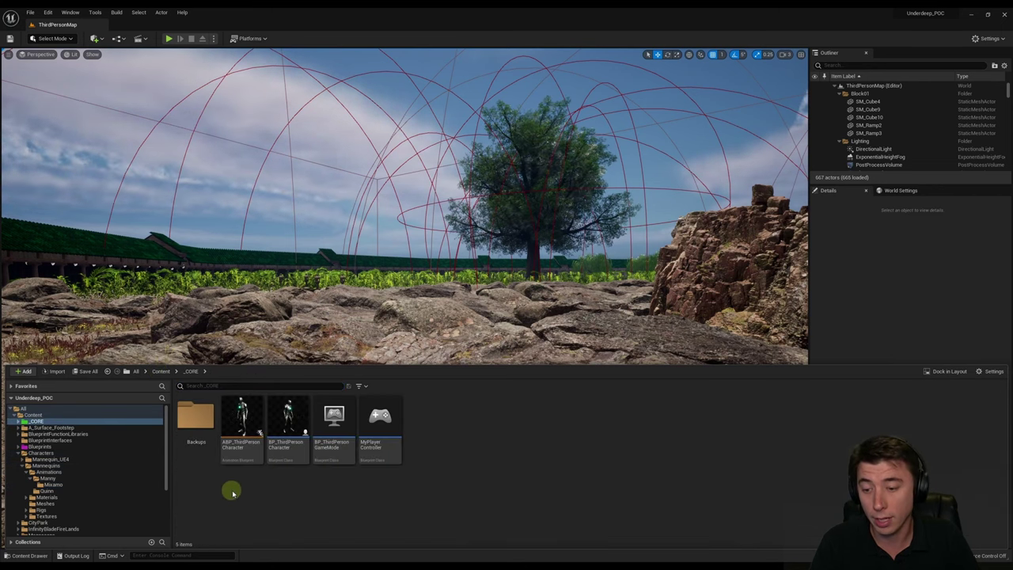
double_click(243, 432)
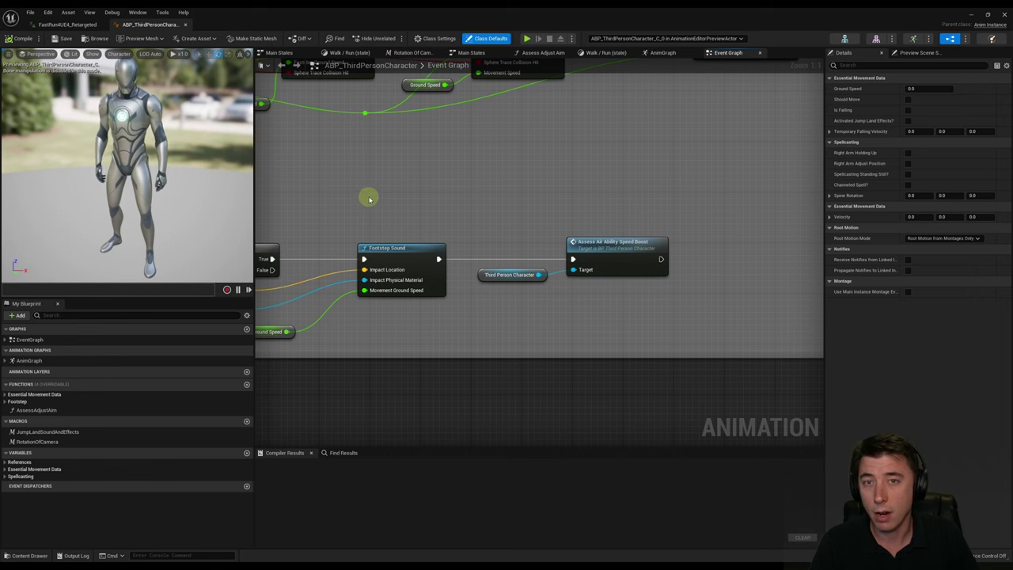
Expand the AnimGraph, open its Locomotion state machine and enter the Walk / Run state
click(7, 361)
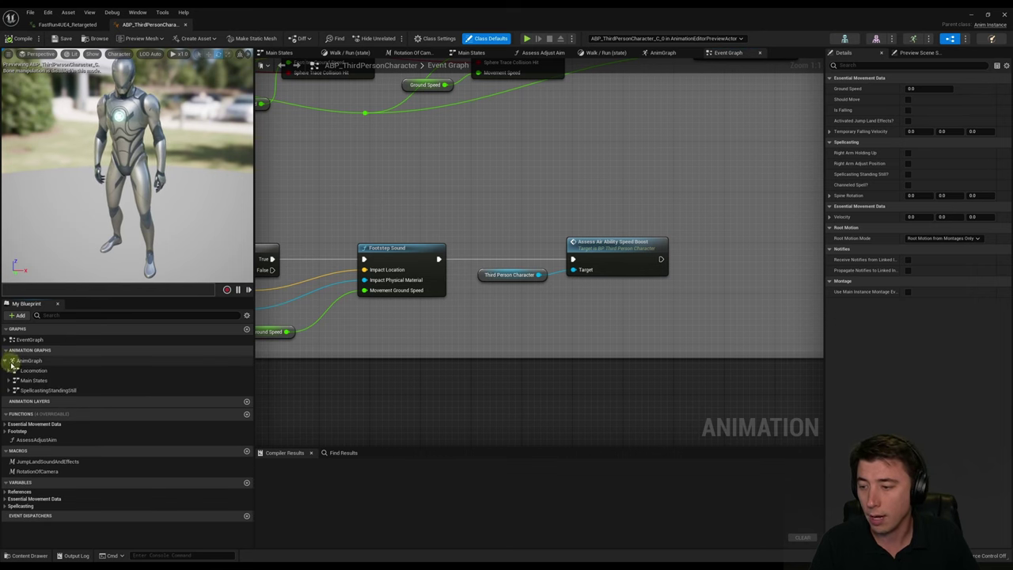
click(9, 370)
click(33, 370)
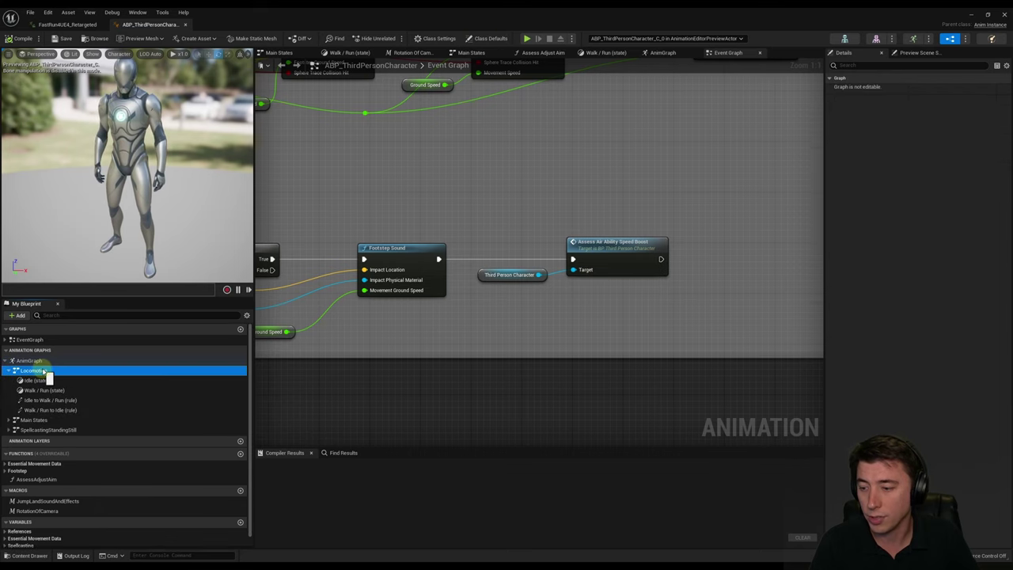
double_click(33, 370)
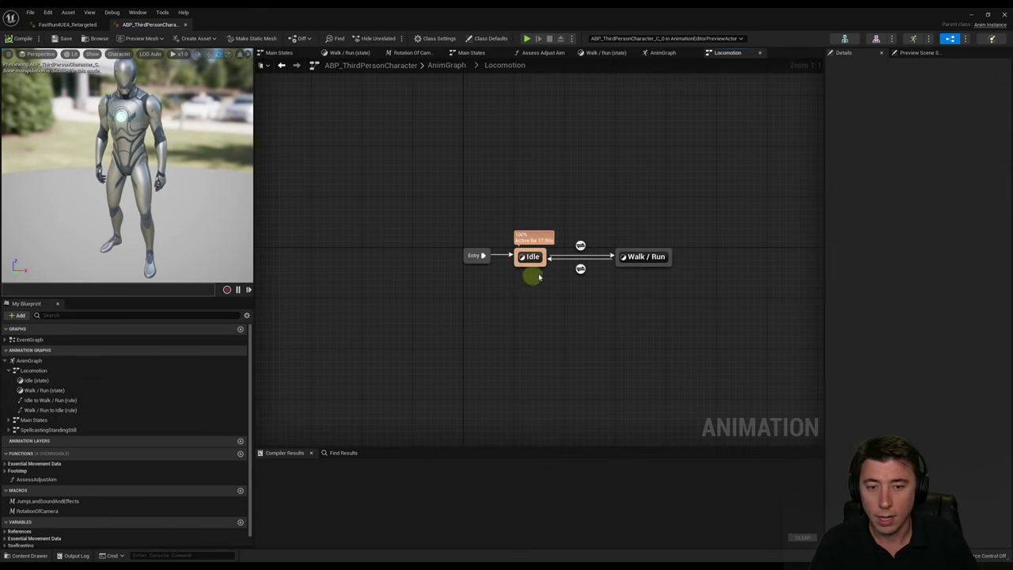
double_click(643, 257)
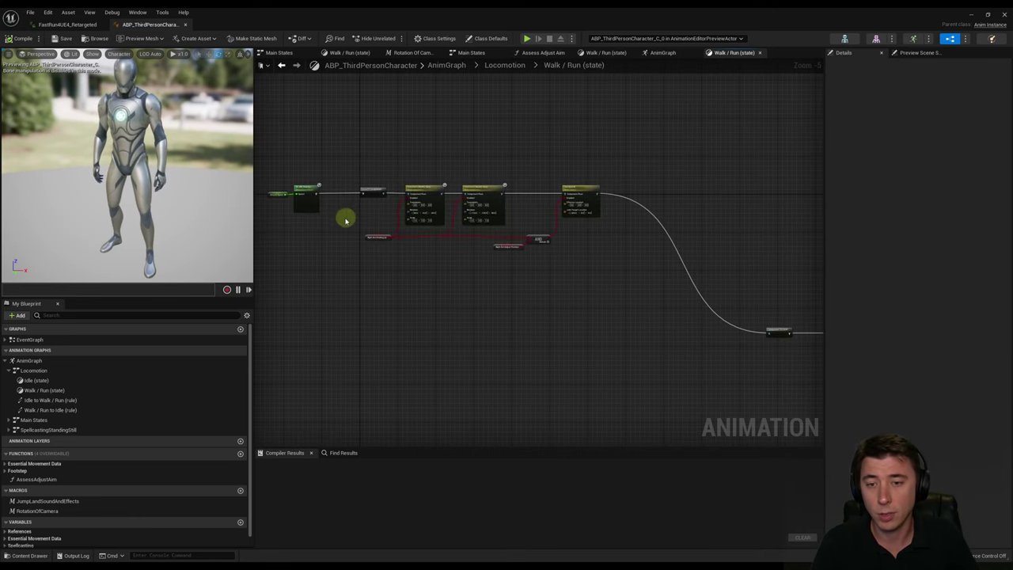
Open the BS_MM_WalkRun blend space from its player node and preview the motion from low speed to beyond the middle sample
scroll(380, 221, up, 6)
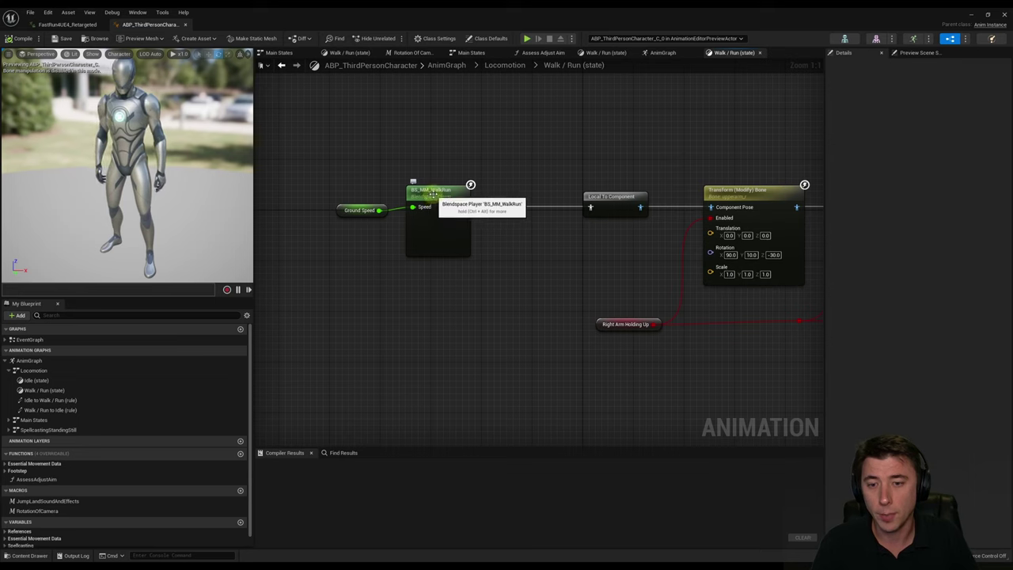
click(433, 195)
double_click(433, 195)
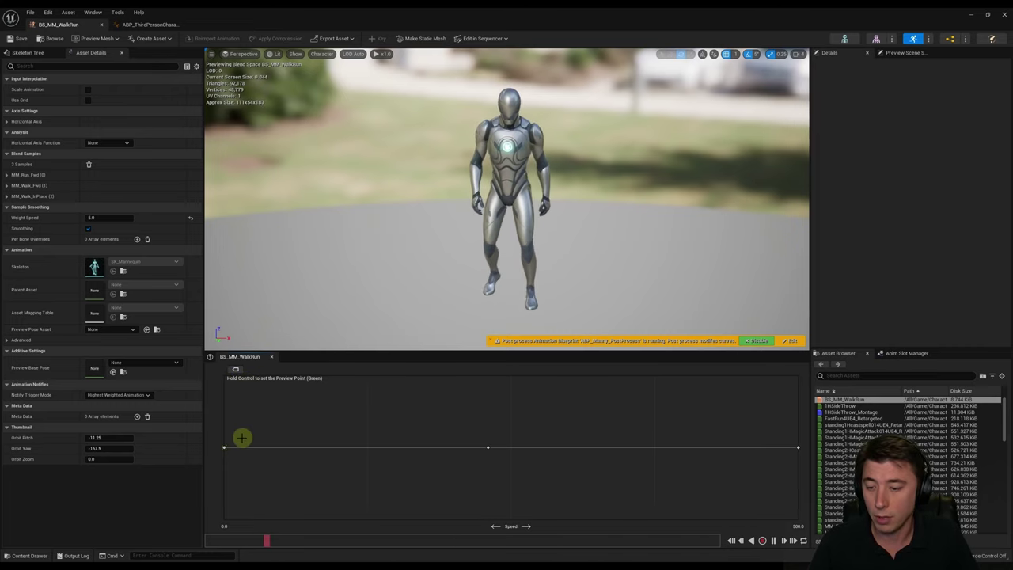
ctrl+drag(248, 448, 542, 499)
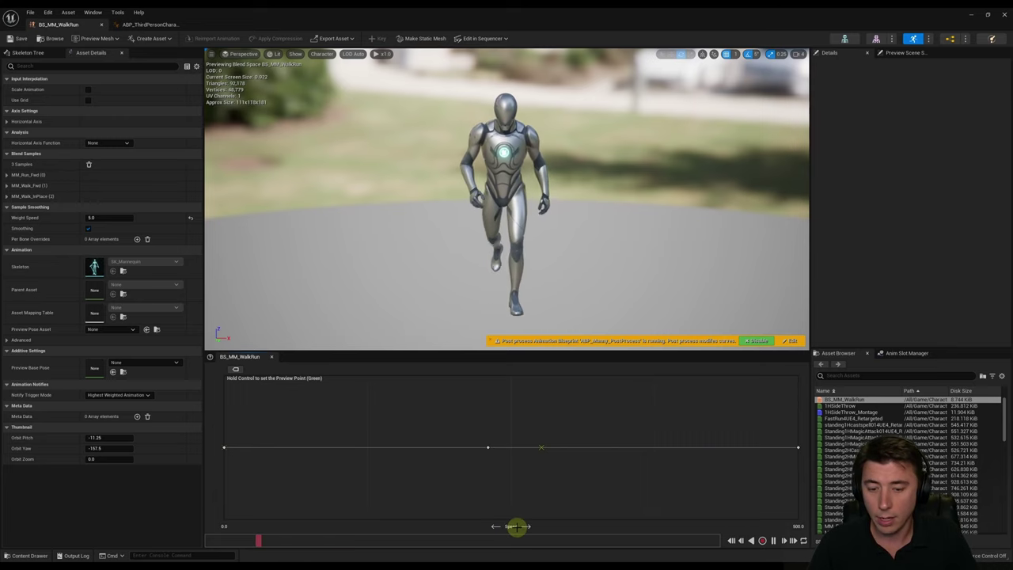
Examine the horizontal axis settings and the speeds of the three blend samples, and preview the blend at the low-speed end
click(7, 122)
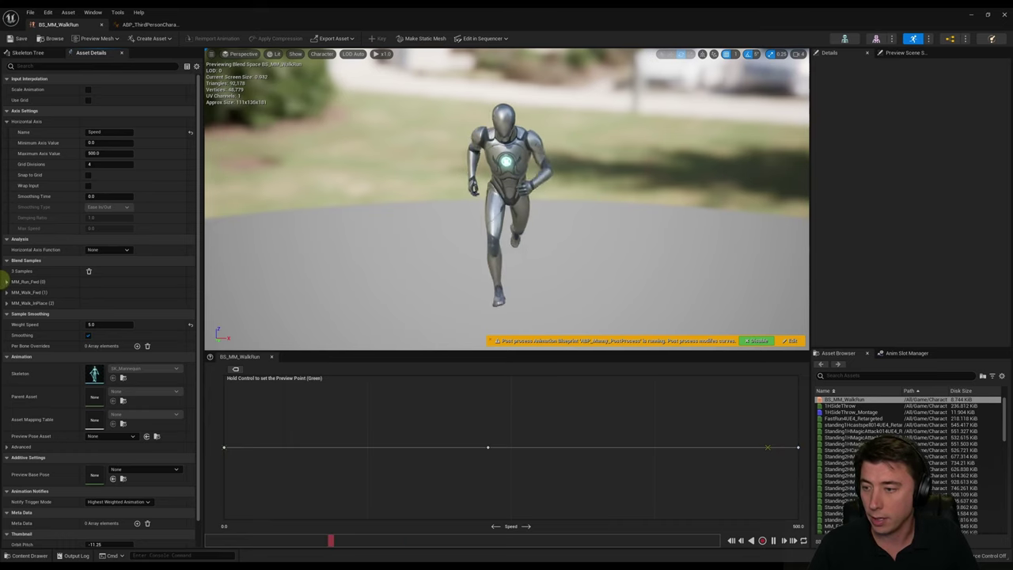
click(7, 282)
click(24, 293)
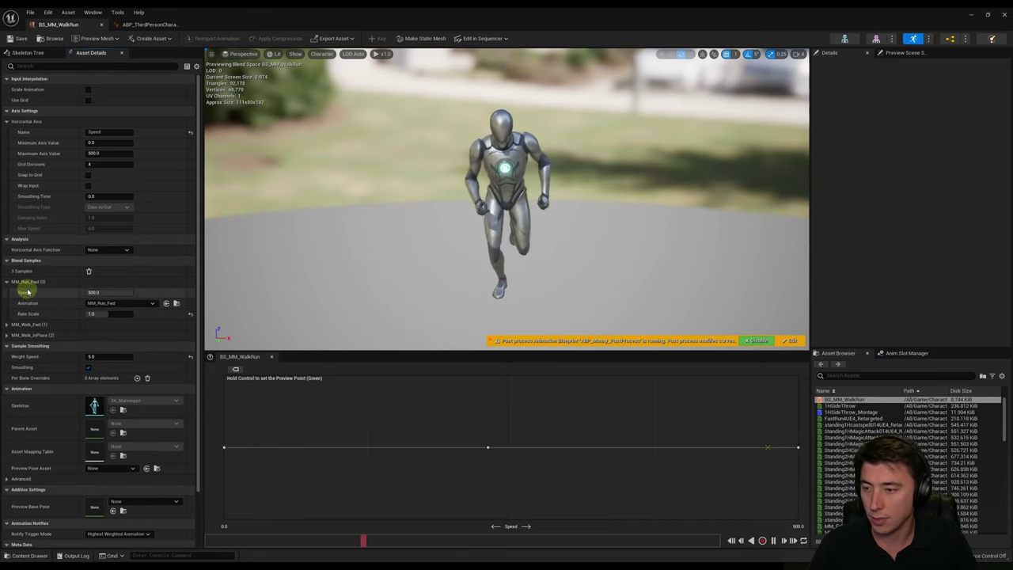
click(26, 293)
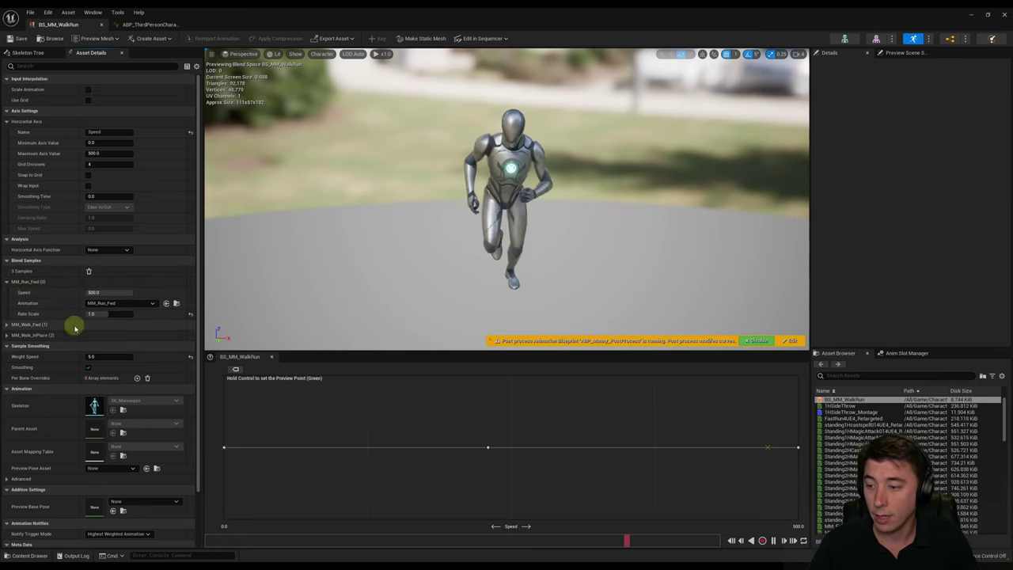
click(6, 325)
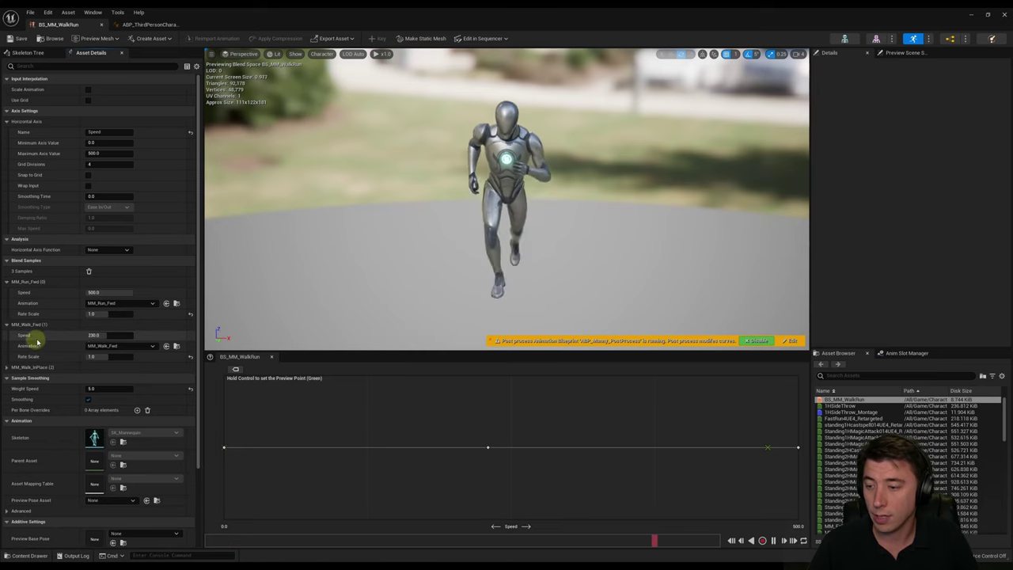
click(6, 367)
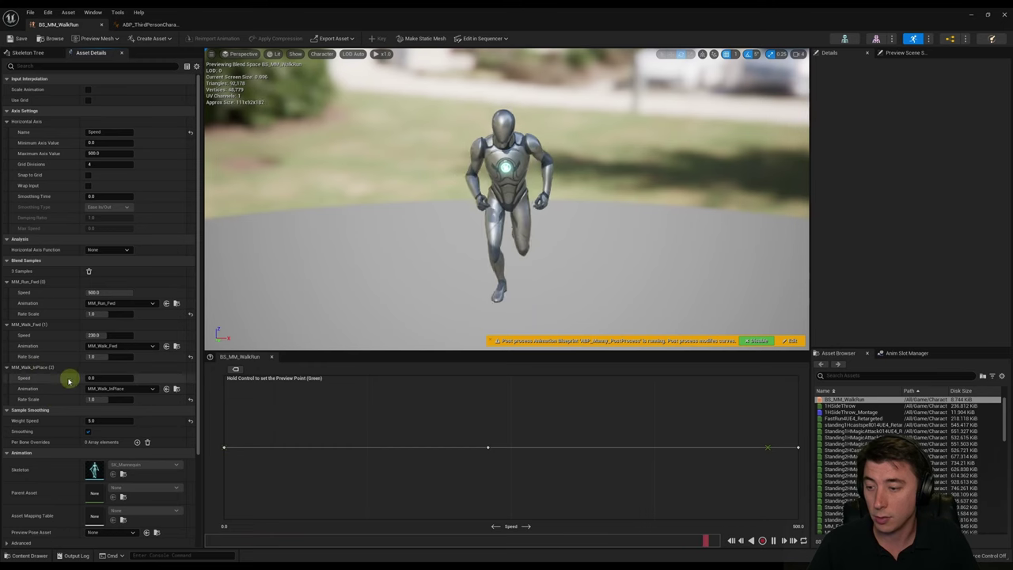
ctrl+drag(506, 448, 224, 446)
Return to the animation blueprint's Locomotion state machine and inspect the Idle to Walk / Run transition rule
click(151, 24)
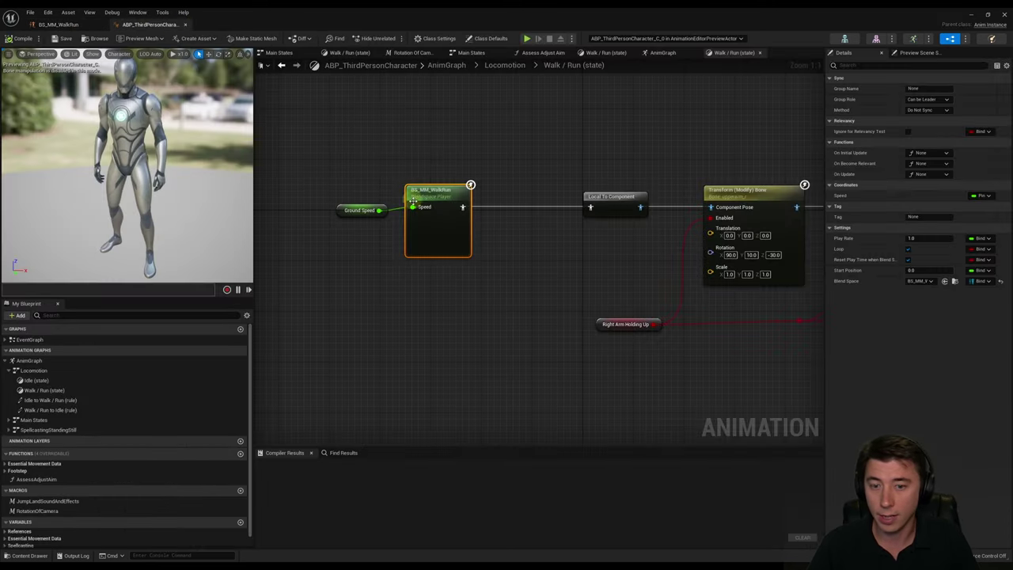
double_click(33, 370)
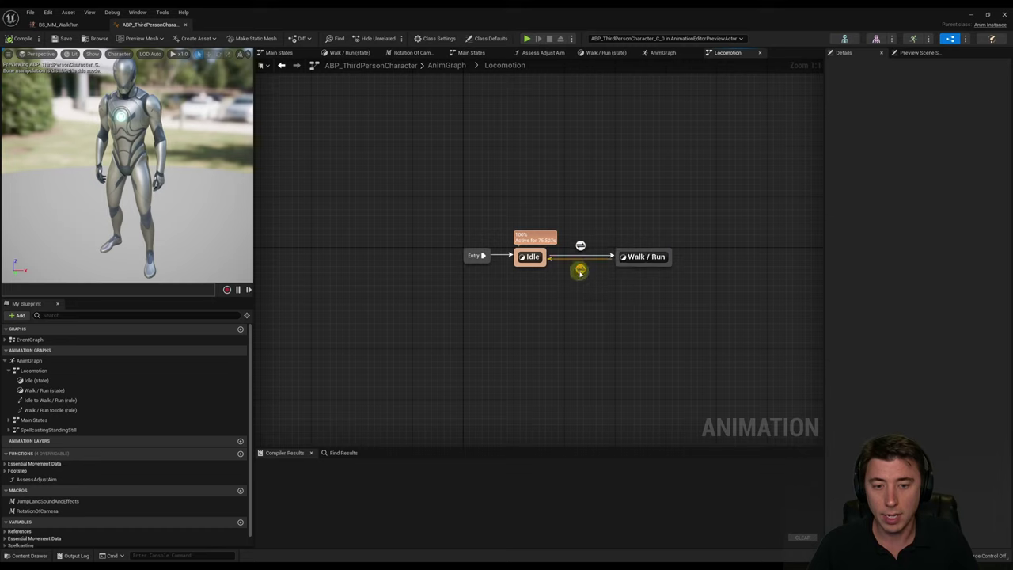
mouse_move(580, 246)
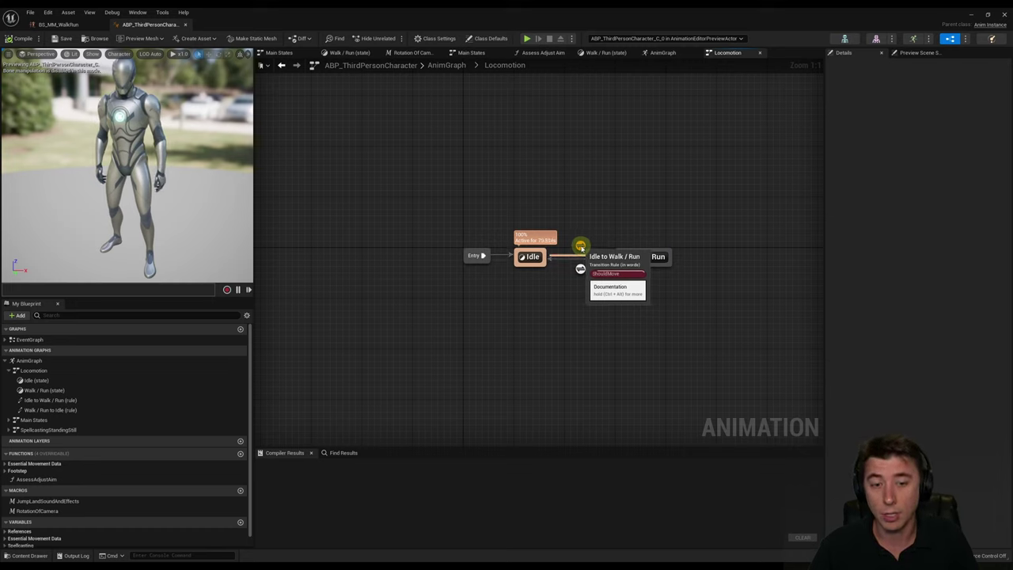
Browse to Characters > Mannequins > Animations > Manny > Mixamo and open the FastRun4UE4_Retargeted animation sequence
click(58, 24)
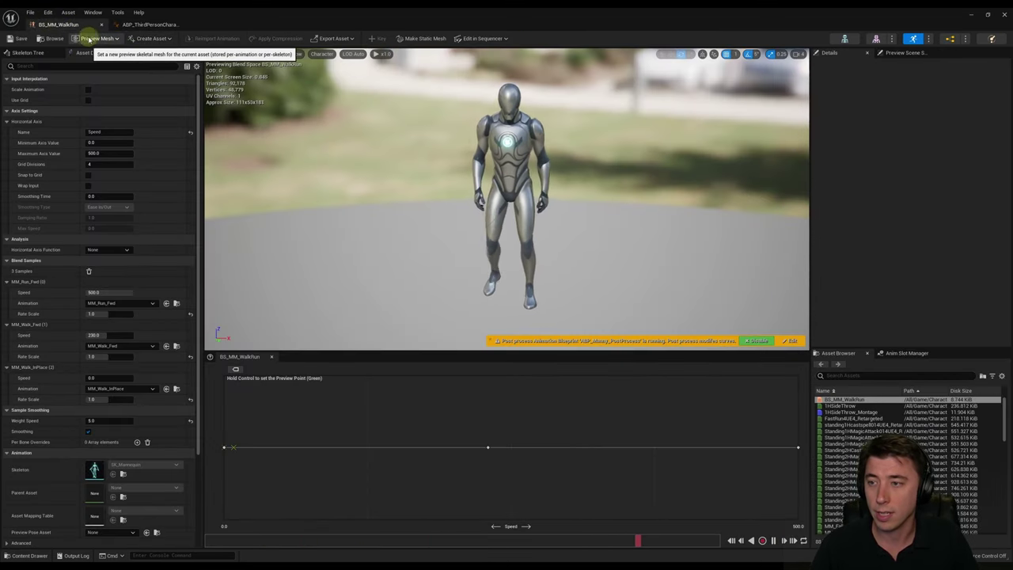
click(29, 555)
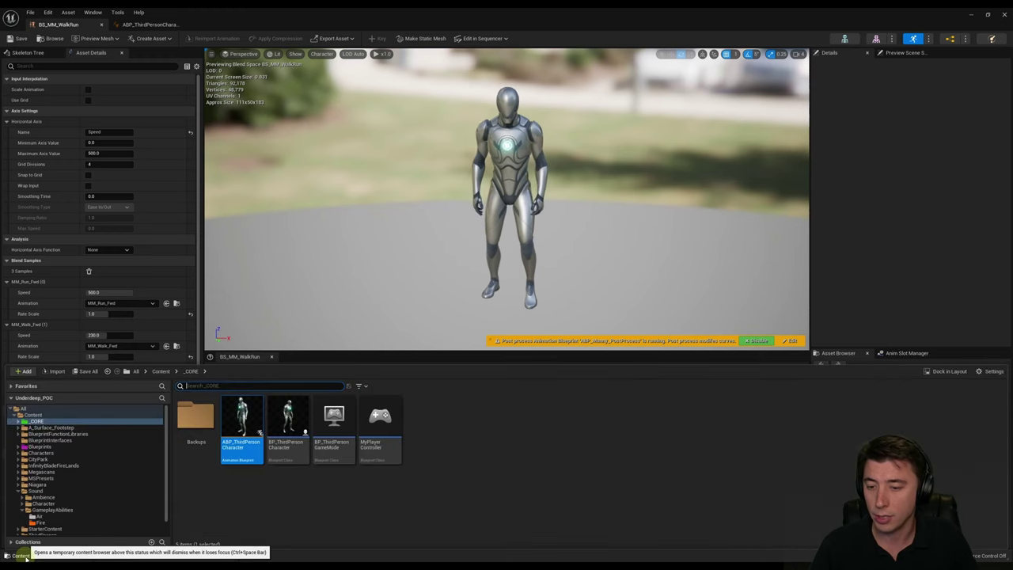
click(162, 372)
double_click(414, 419)
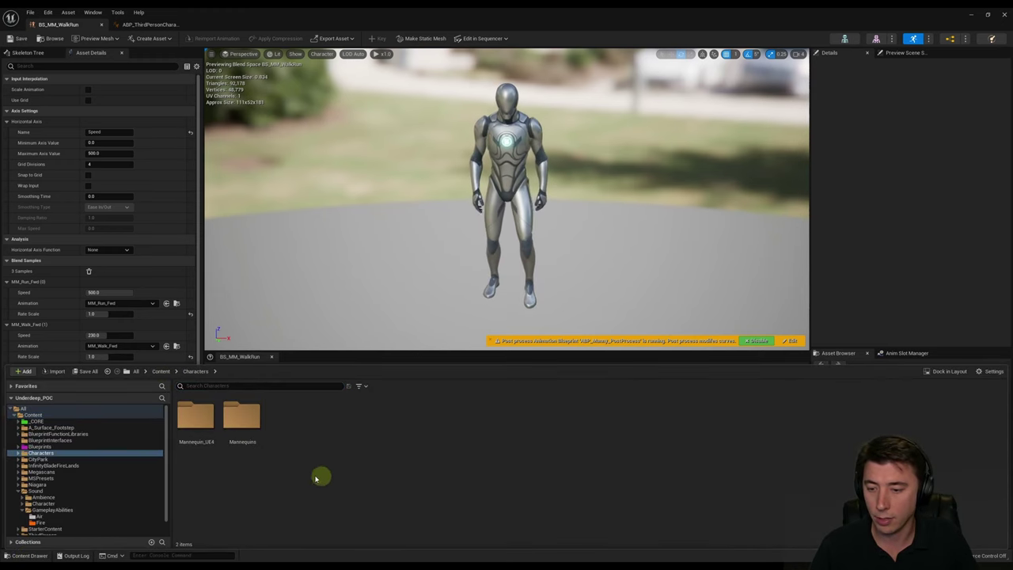
double_click(238, 417)
double_click(200, 418)
click(204, 429)
double_click(204, 428)
double_click(198, 418)
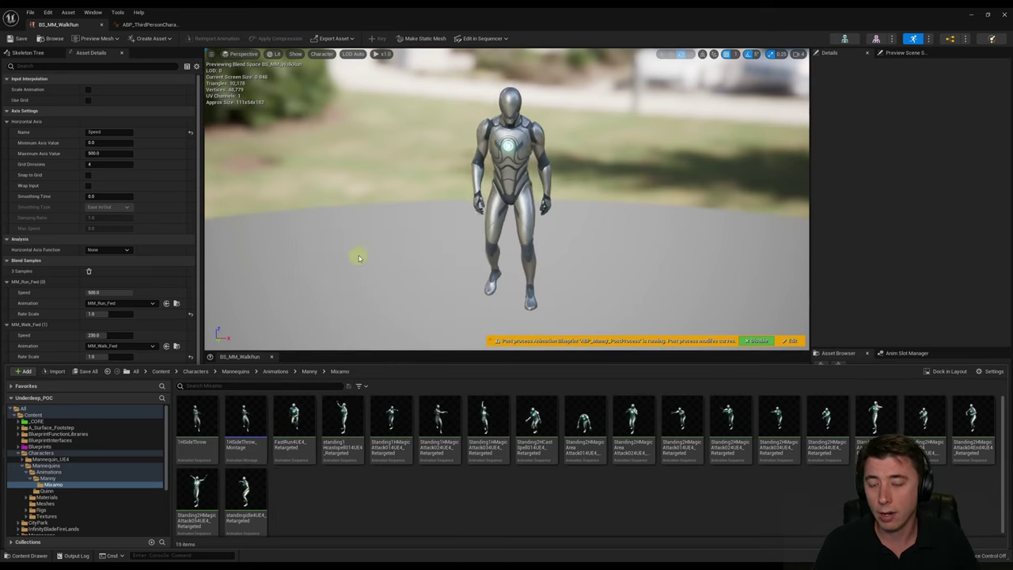
click(294, 418)
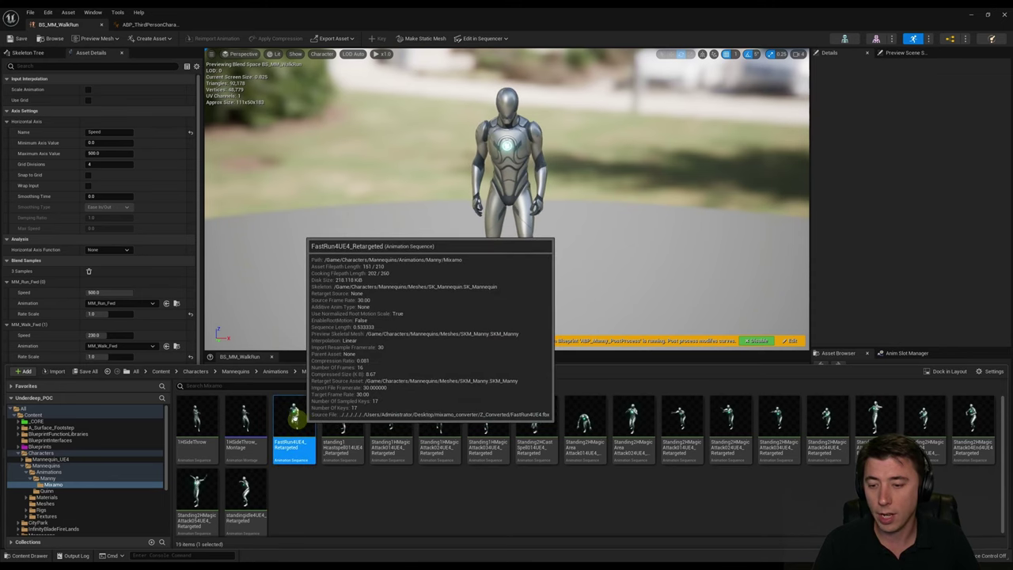
double_click(295, 420)
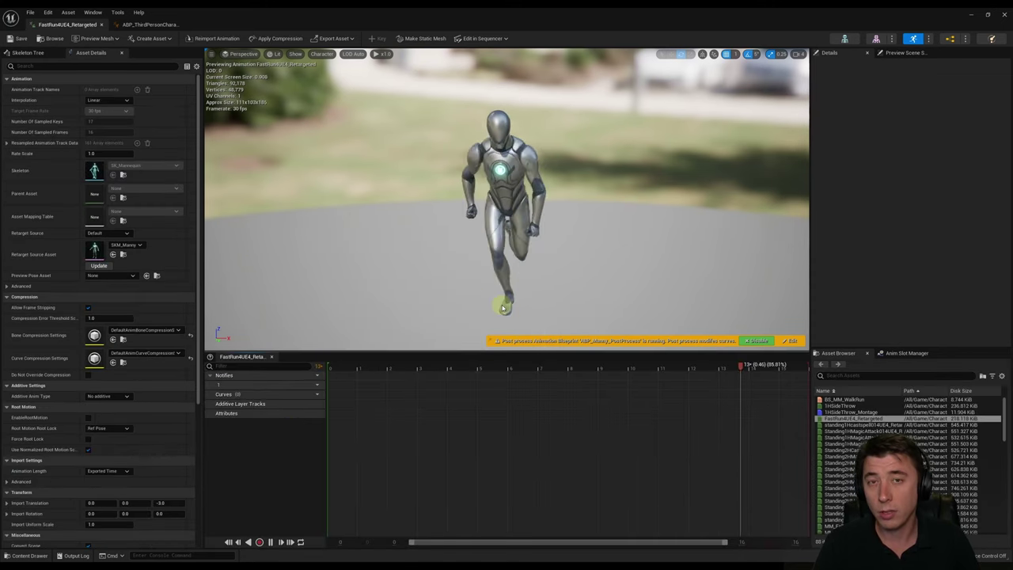
Pause the fast run preview, move the playhead near the first frame and resume playback
click(270, 543)
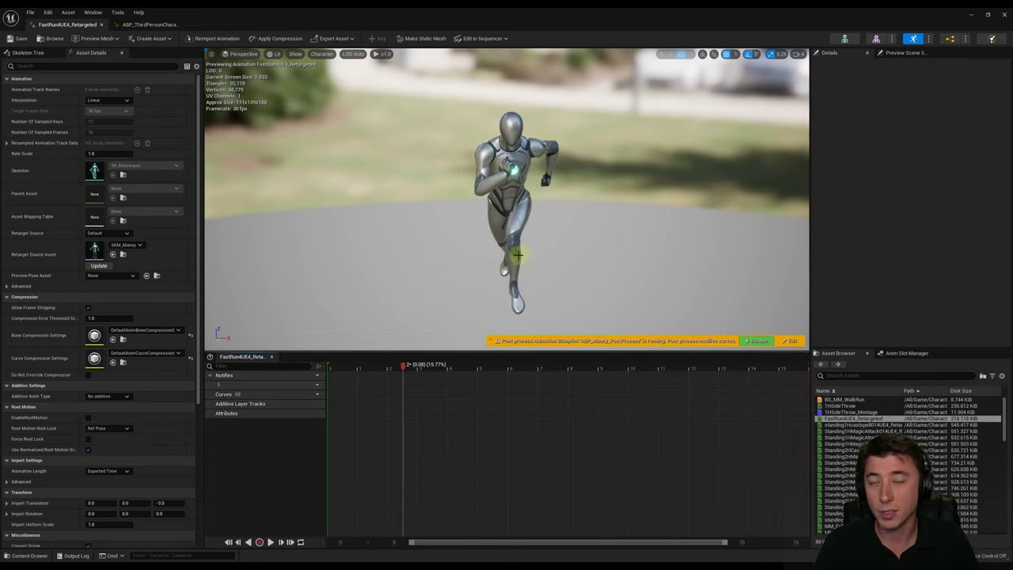
click(336, 366)
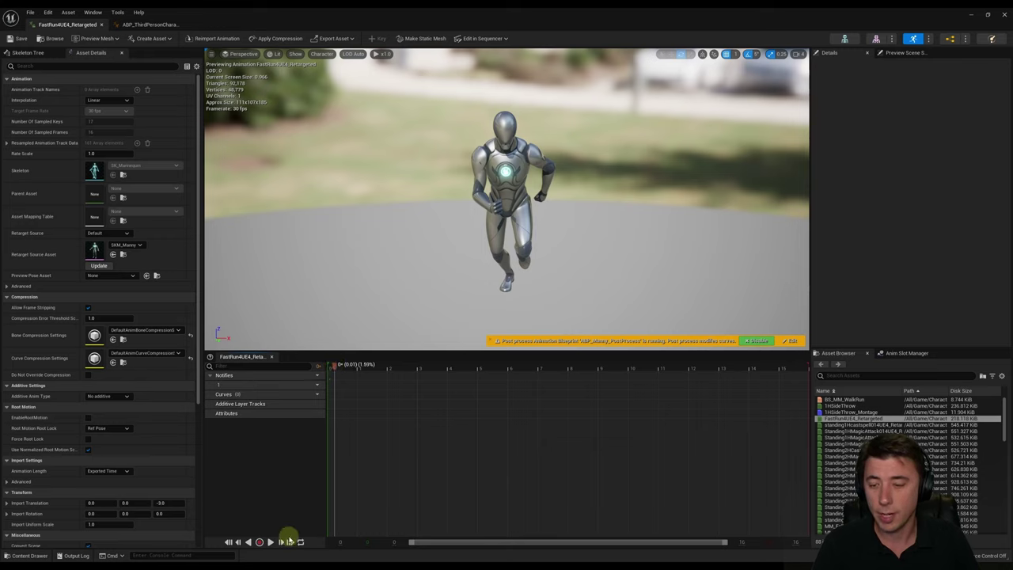
click(270, 543)
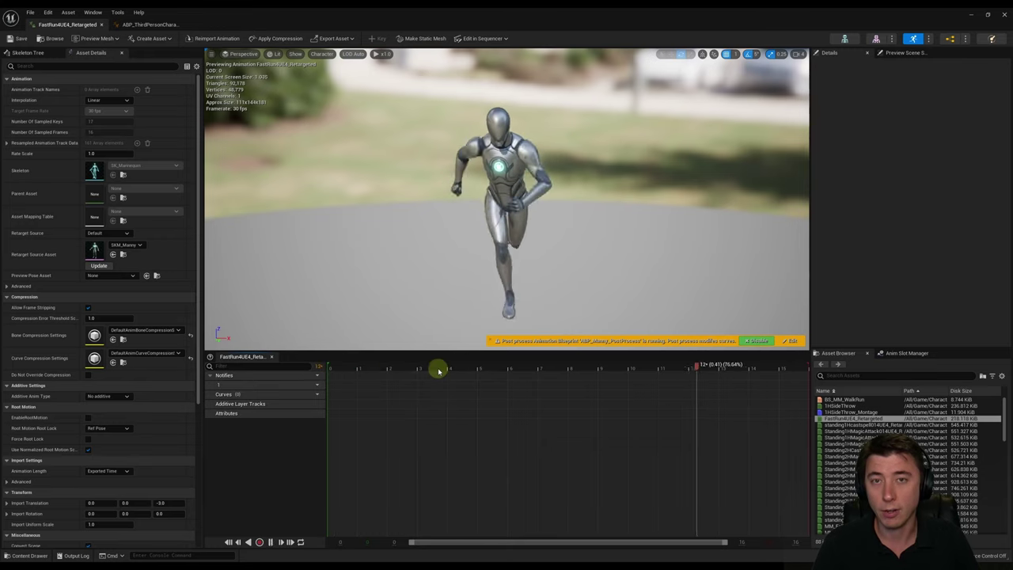
Open the blend space used in the Walk / Run state and set its horizontal axis Maximum Axis Value to 2000
click(145, 25)
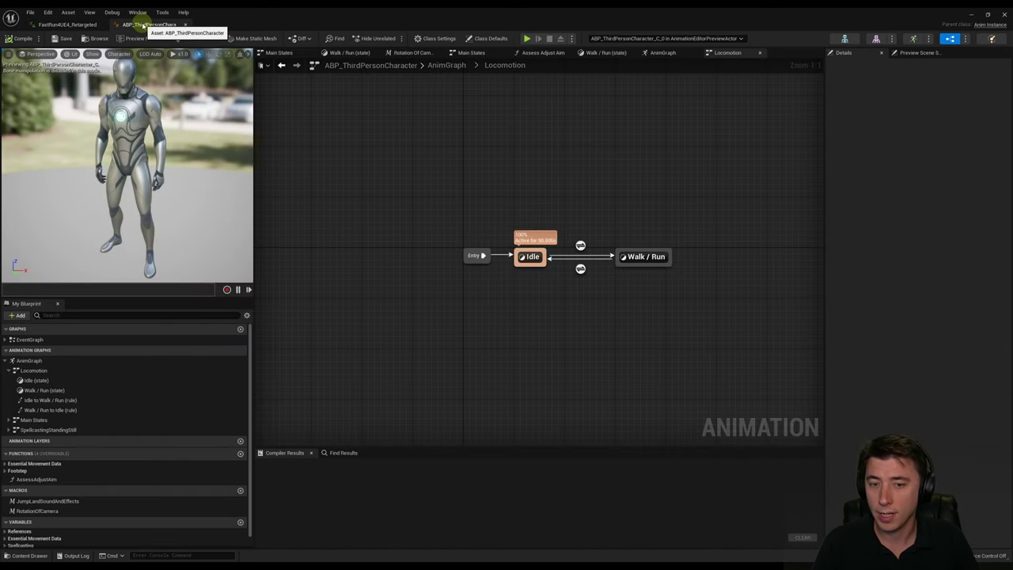
double_click(639, 257)
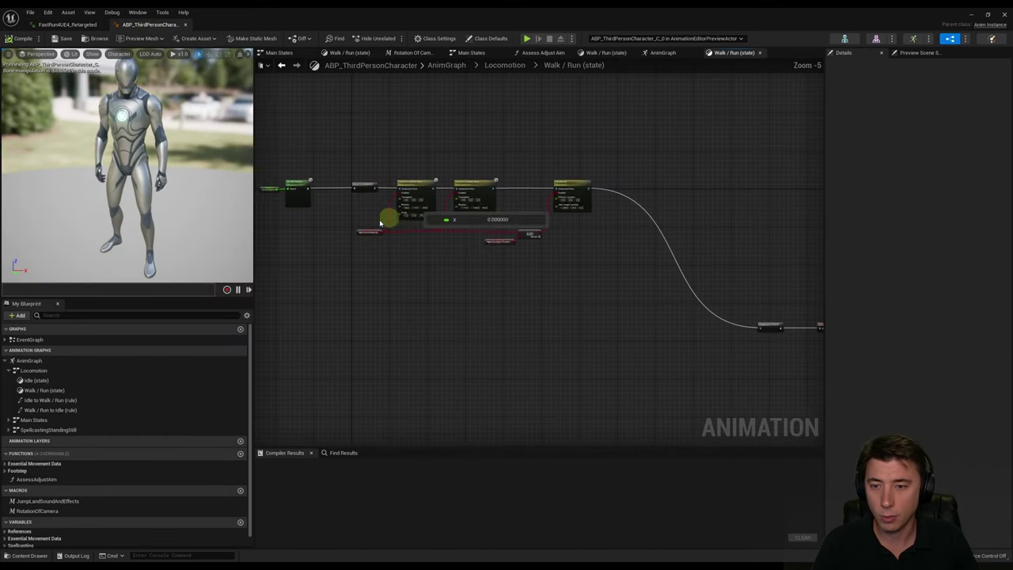
double_click(398, 214)
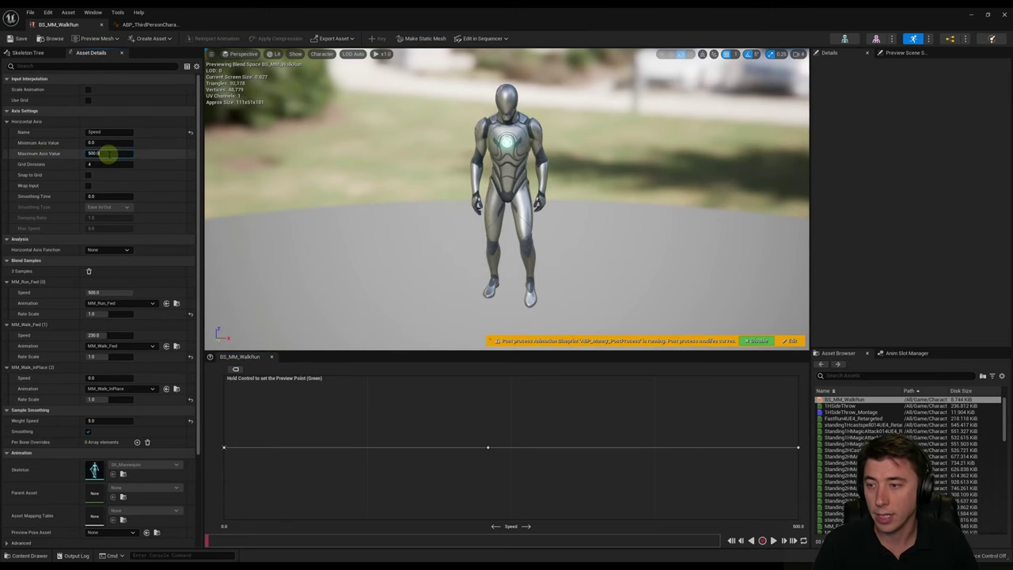
click(119, 154)
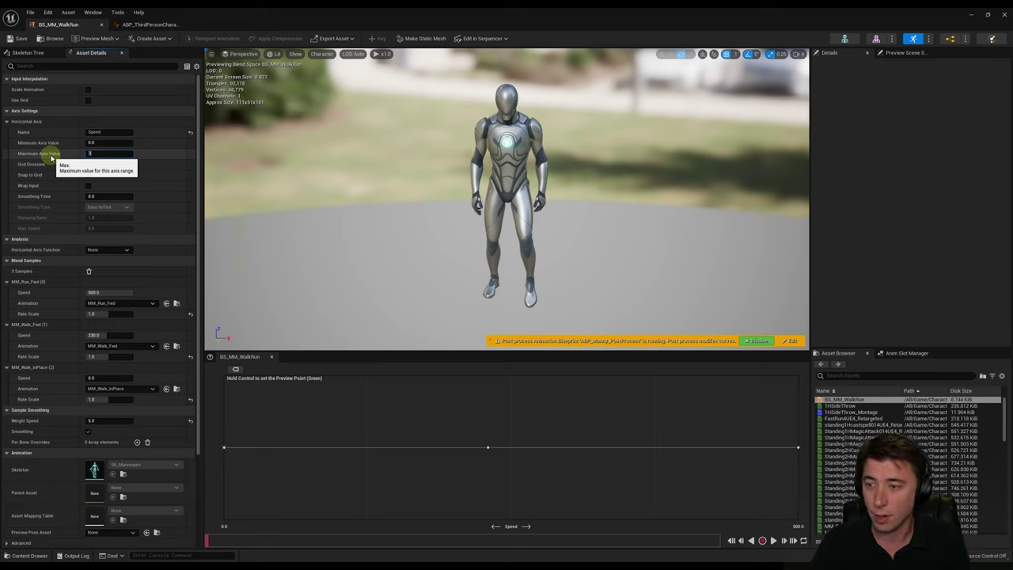
key(Return)
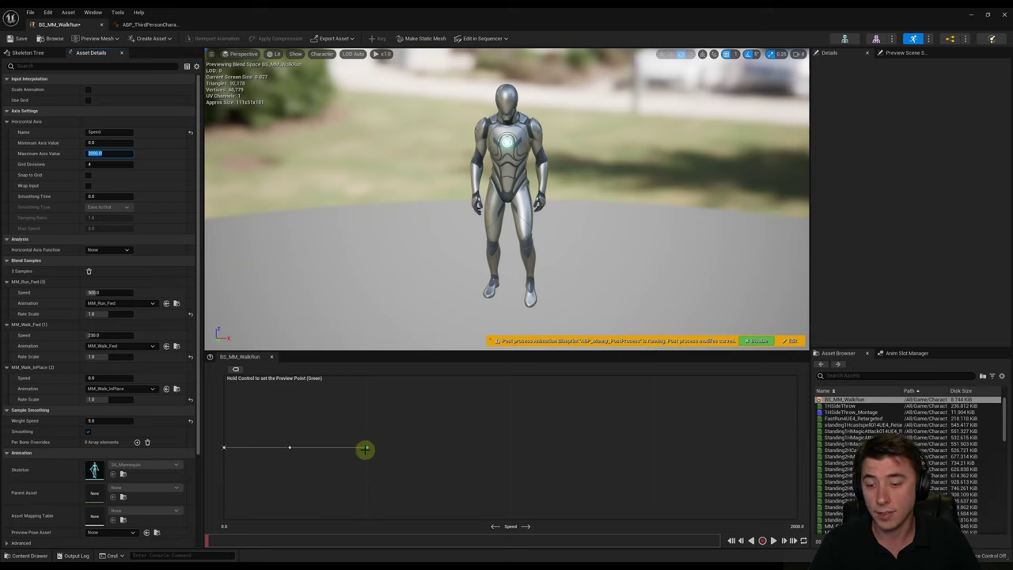
Open the Manny > Mixamo animations folder in a separate Content Browser window
mouse_move(366, 448)
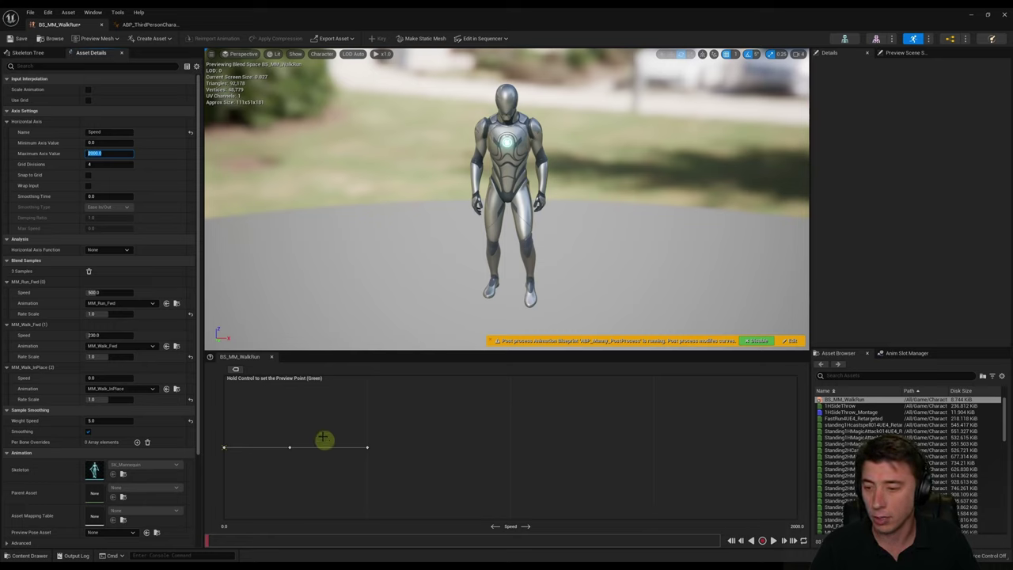
scroll(104, 363, down, 1)
scroll(103, 365, down, 2)
scroll(99, 370, down, 2)
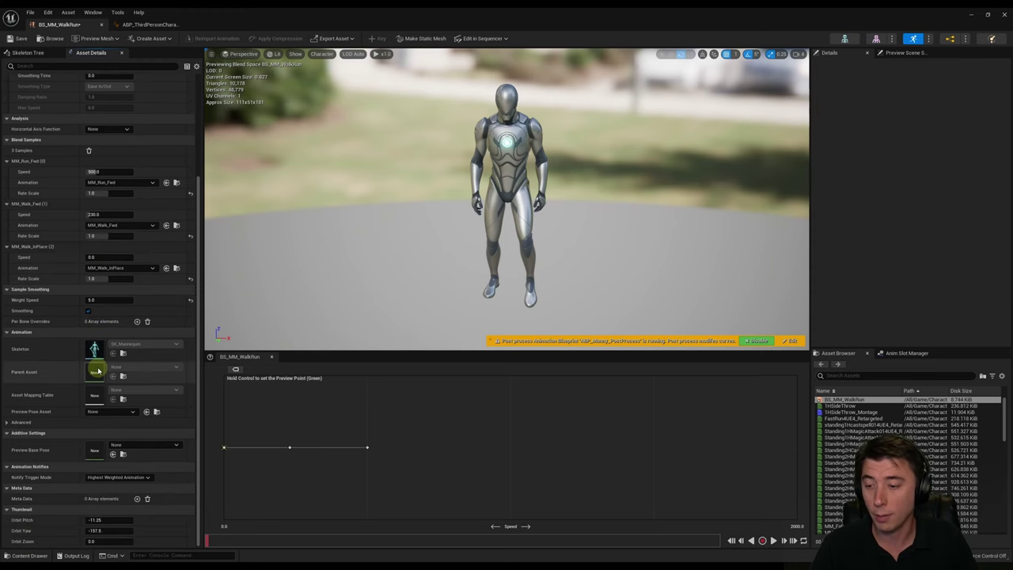
click(29, 555)
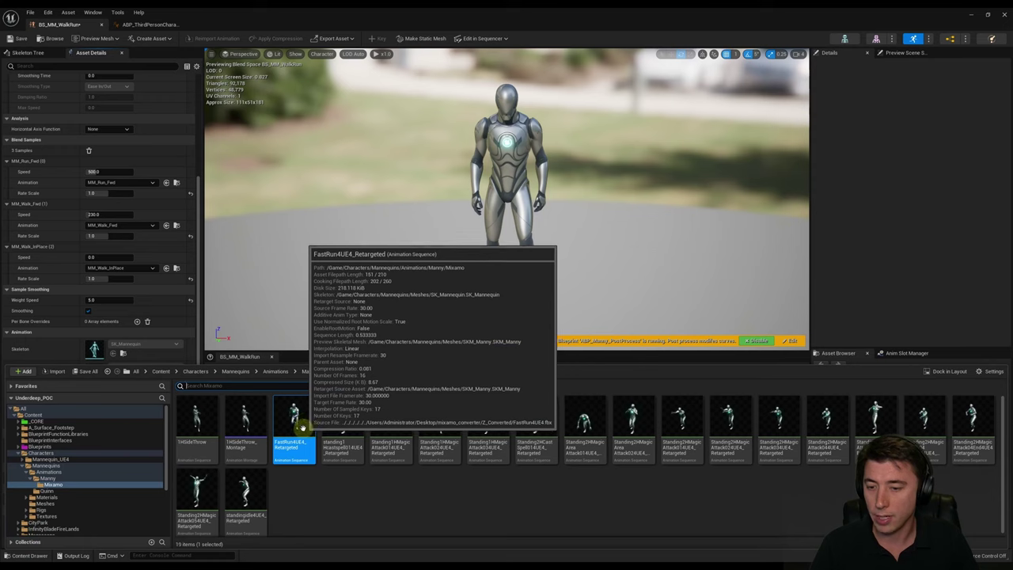
right_click(52, 485)
click(106, 317)
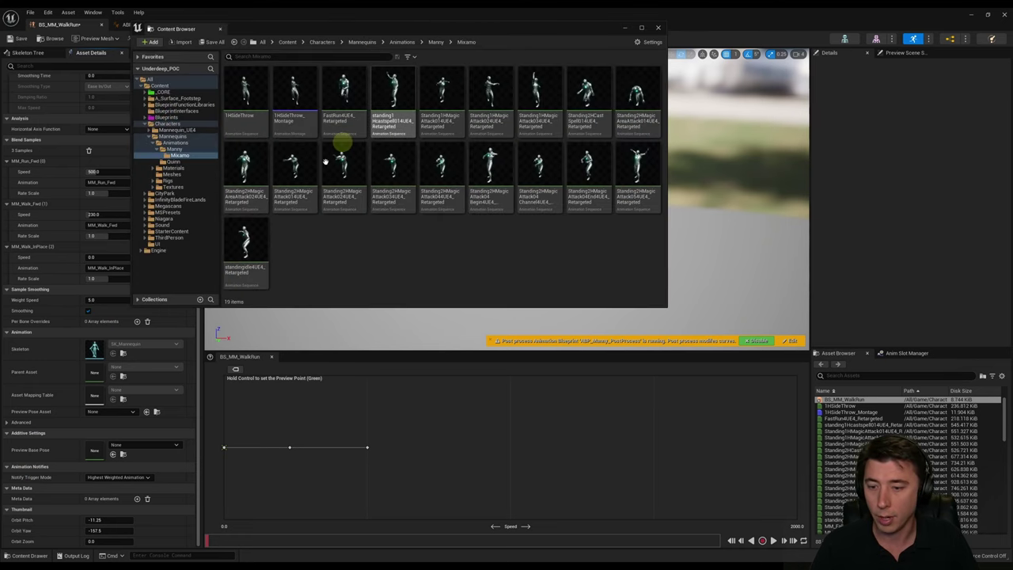
Add FastRun4UE4_Retargeted as a blend sample beyond MM_Run_Fwd and set its Speed to 800
drag(353, 127, 452, 446)
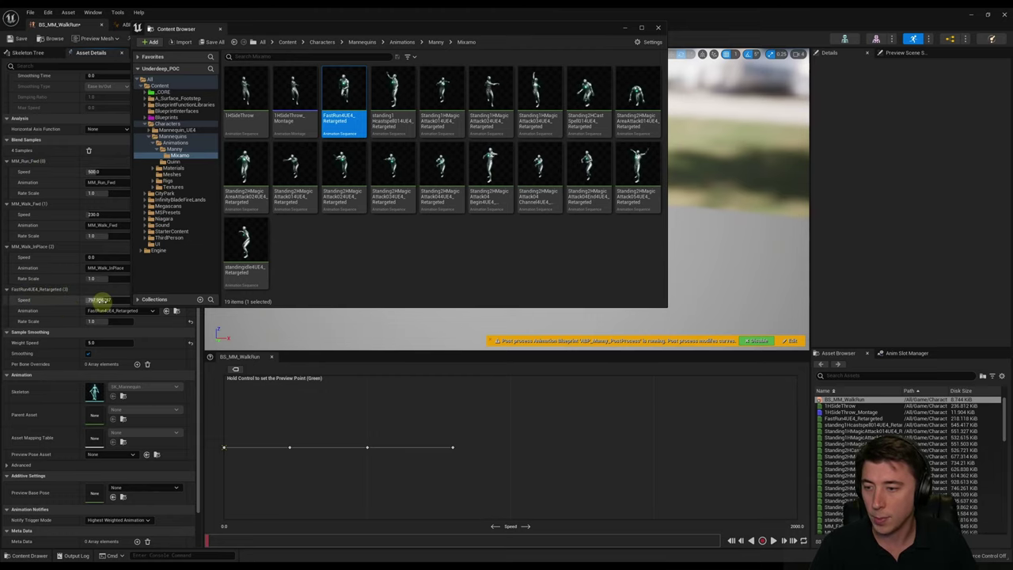
click(100, 300)
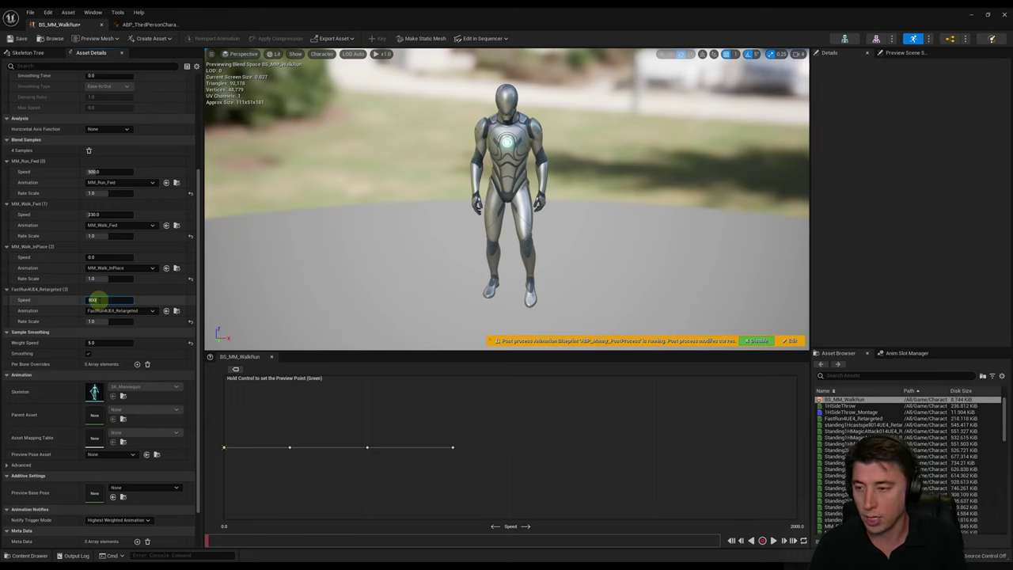
key(Return)
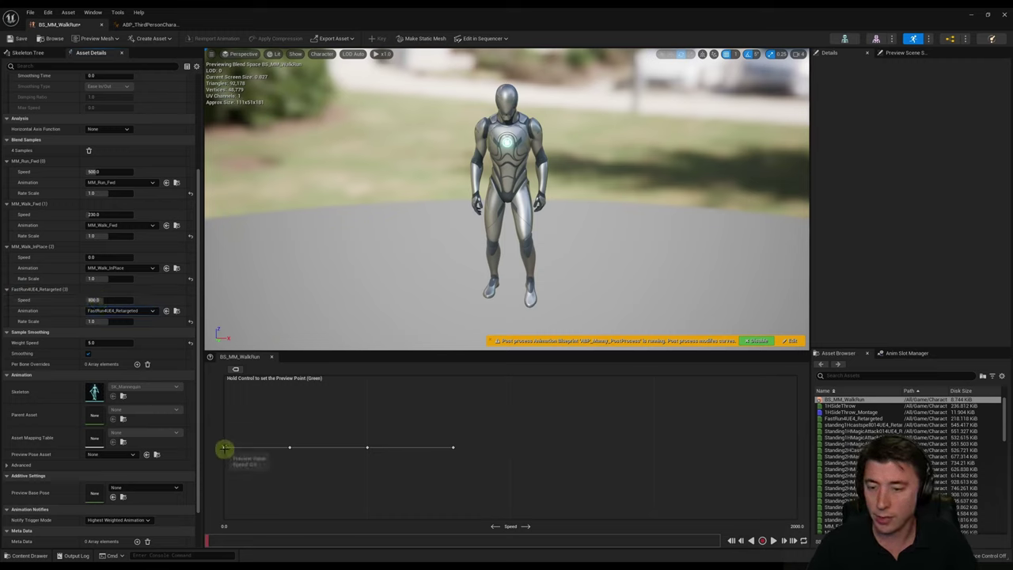
Play the blend preview at high speed and move the preview point to between the run and fast run samples
drag(224, 449, 640, 518)
click(773, 541)
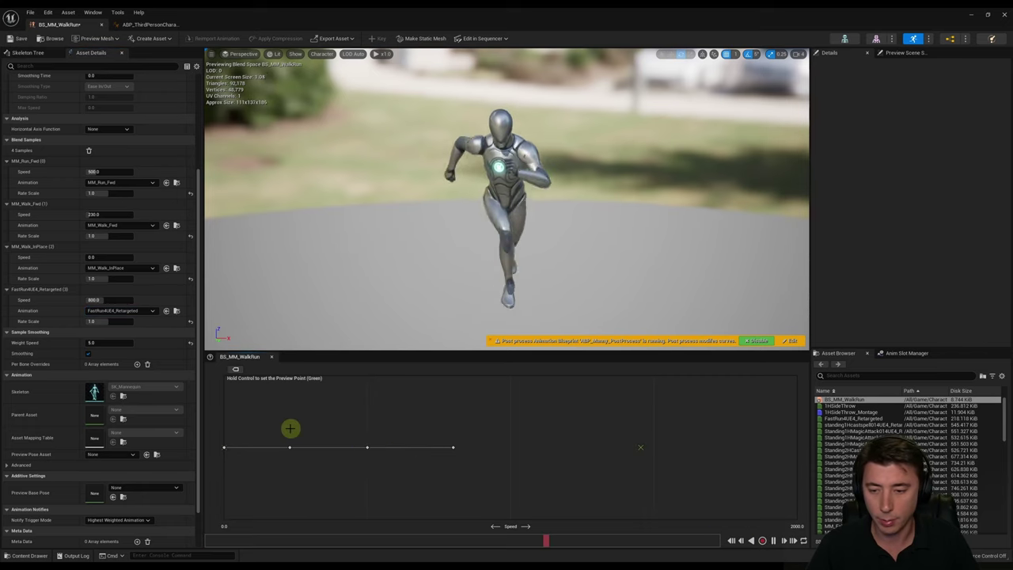
drag(290, 428, 405, 450)
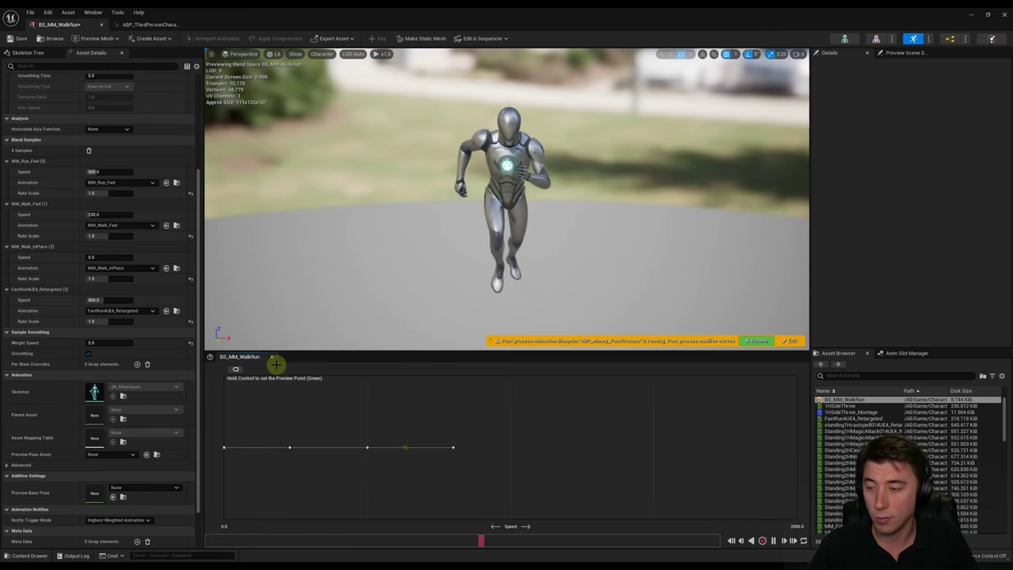
Add a second FastRun4UE4_Retargeted sample at the axis maximum of 2000 and set its Rate Scale to 2.5
mouse_move(324, 557)
click(385, 546)
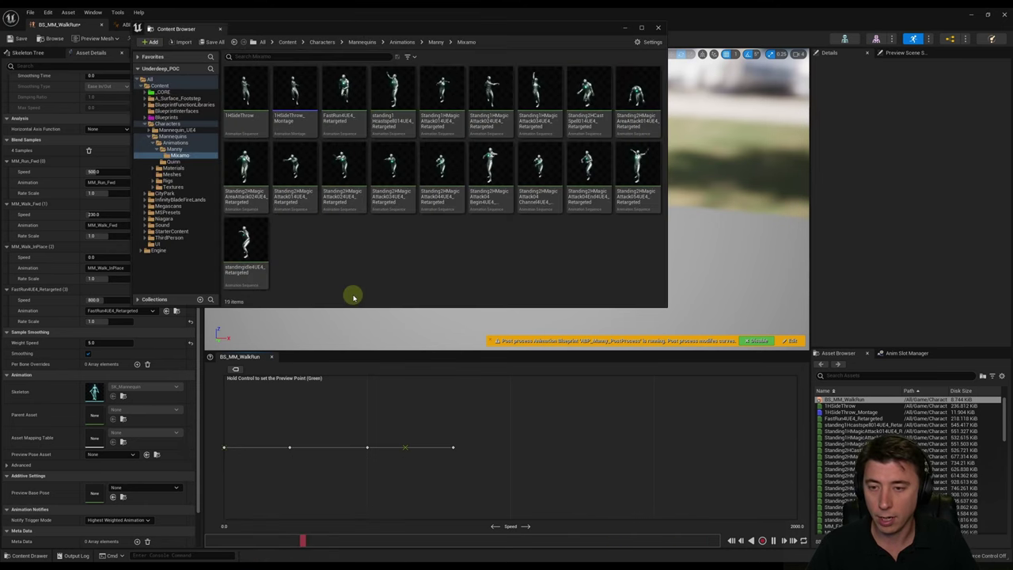
drag(342, 95, 797, 447)
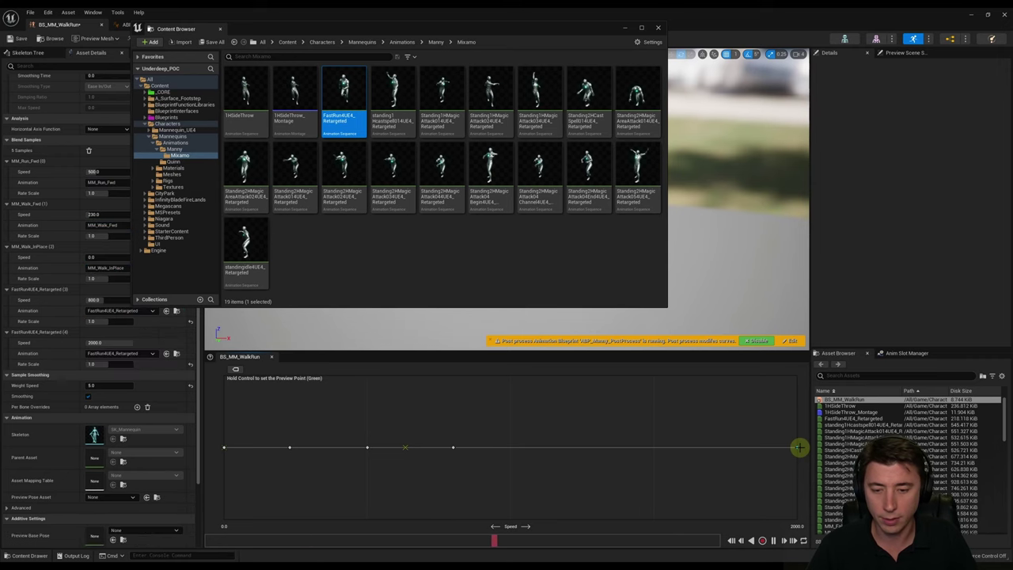
click(94, 363)
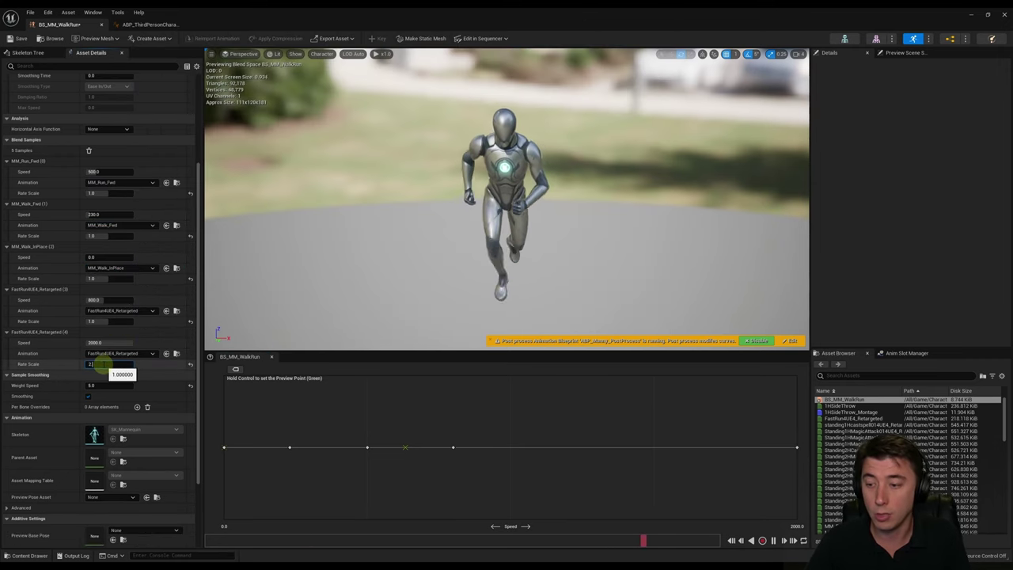
text(2.5)
key(Return)
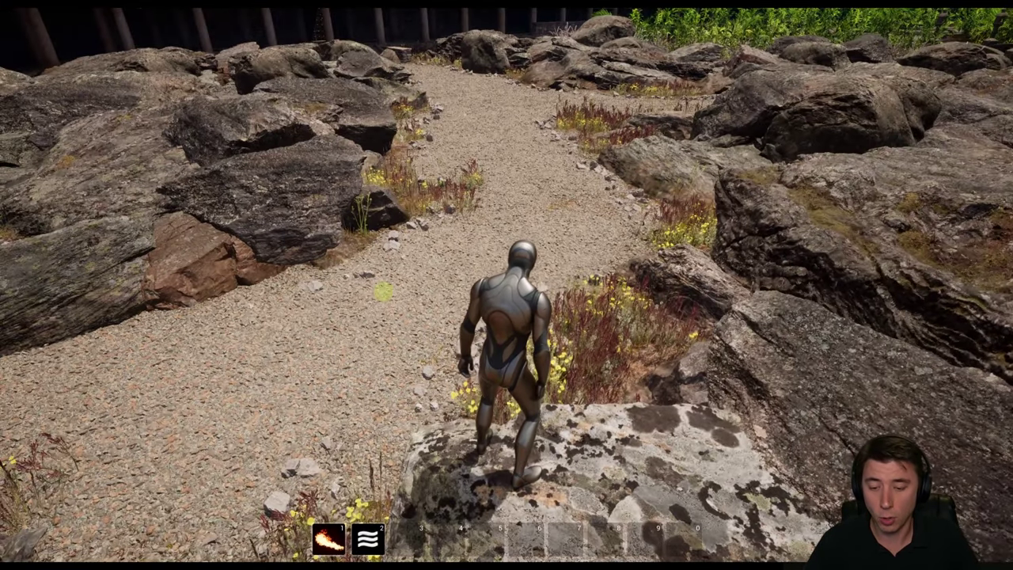
Play-test the fast run in the game by activating the ability in slot 2 and running the character along the path
key(2)
key(w)
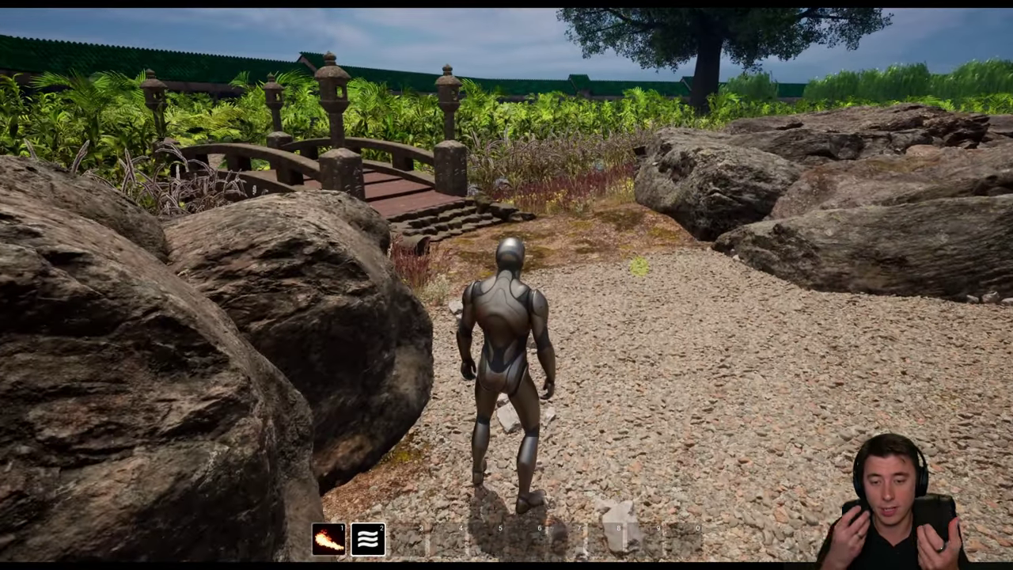
key(w)
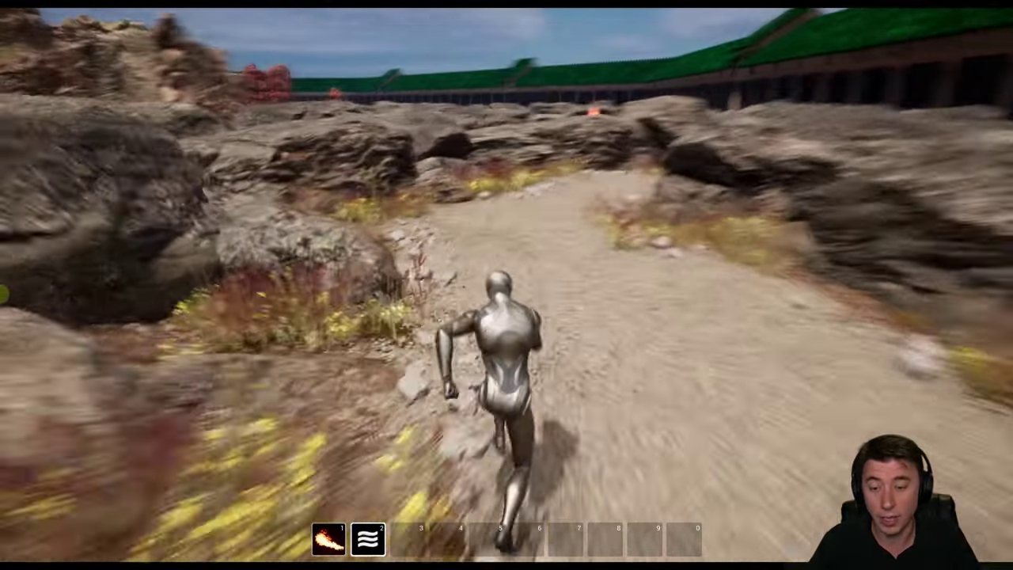
key(d)
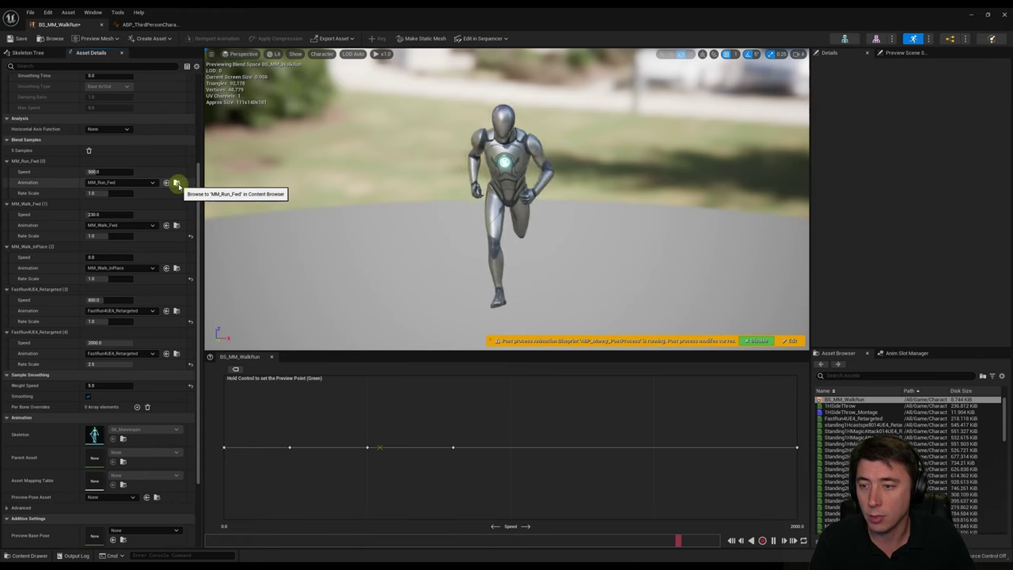
Open the MM_Run_Fwd animation to examine its foot plant notifies and return to the walk/run blend space
click(175, 183)
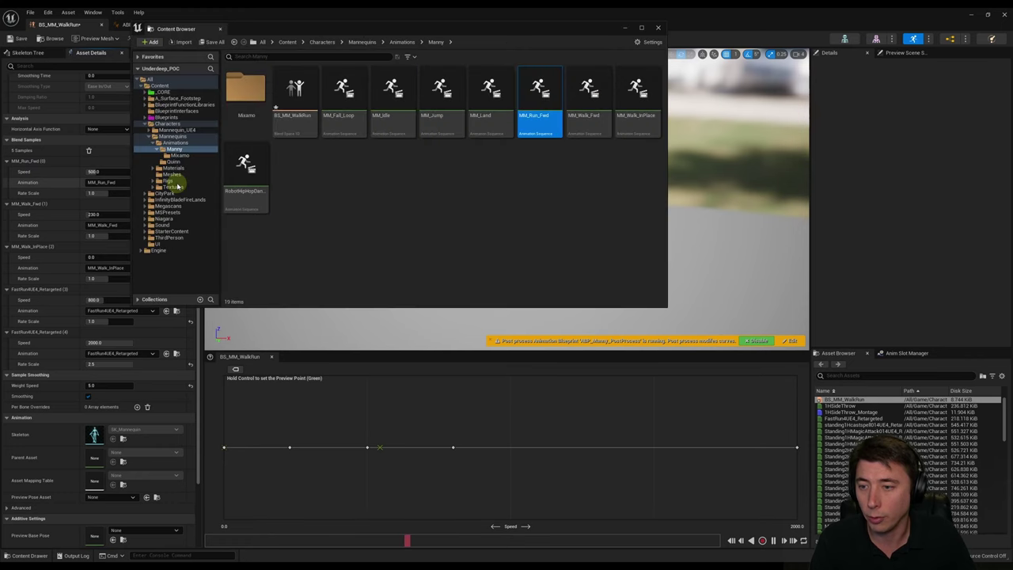
double_click(527, 113)
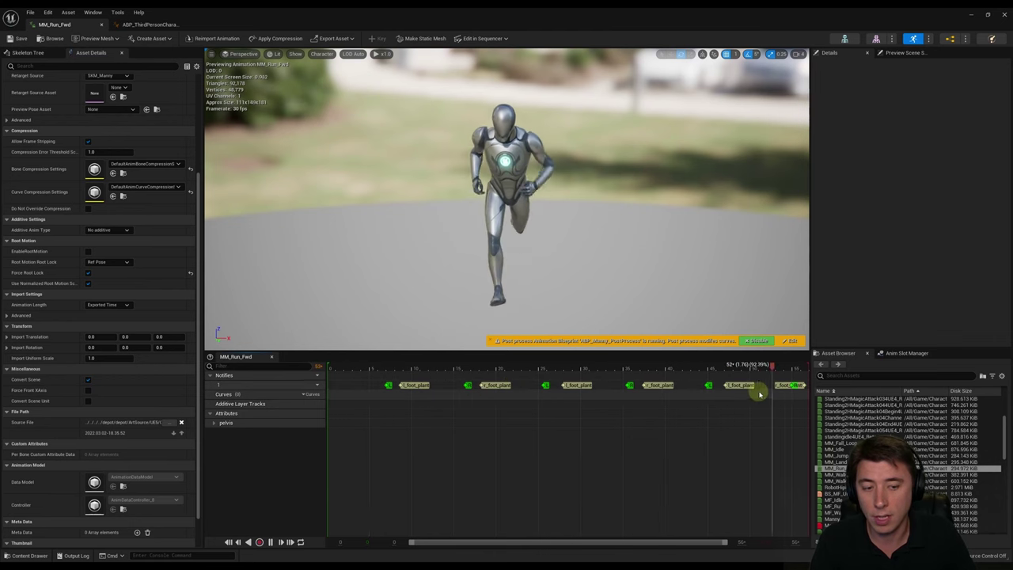
click(147, 24)
double_click(406, 220)
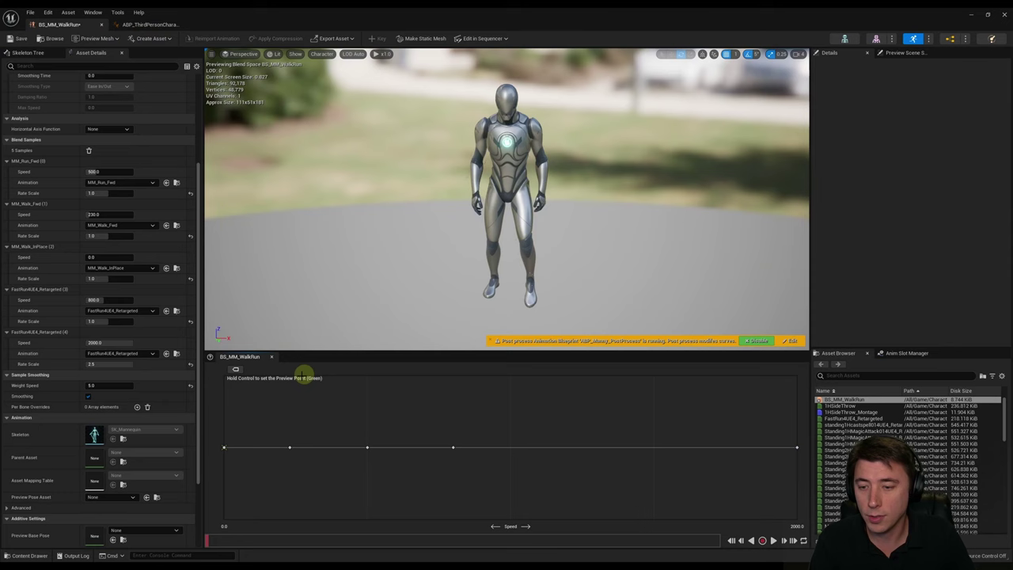
Open the FastRun4UE4_Retargeted sequence from its blend sample, play it briefly and scrub its timeline to the last frame
click(176, 311)
double_click(335, 99)
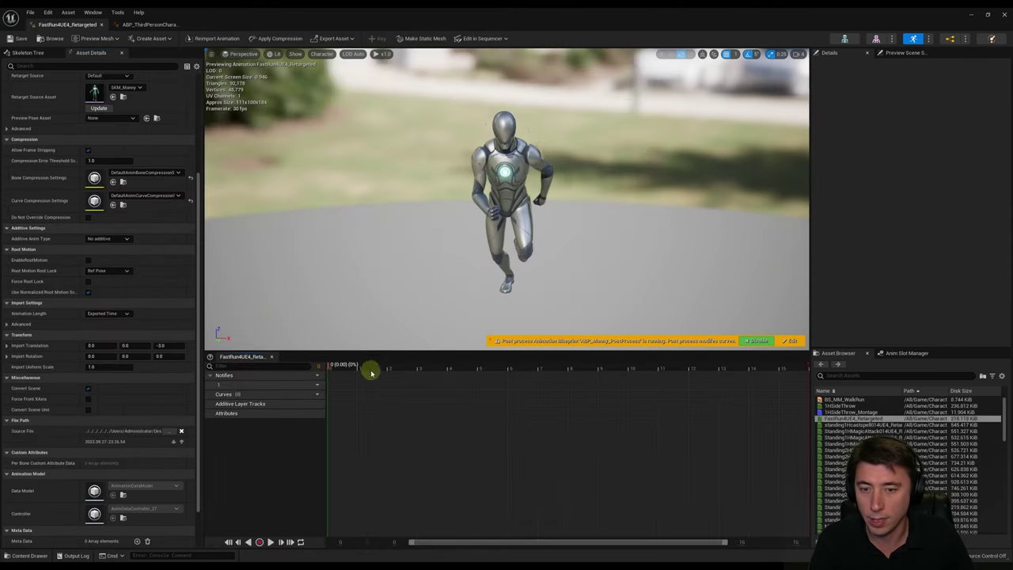
click(270, 542)
click(272, 542)
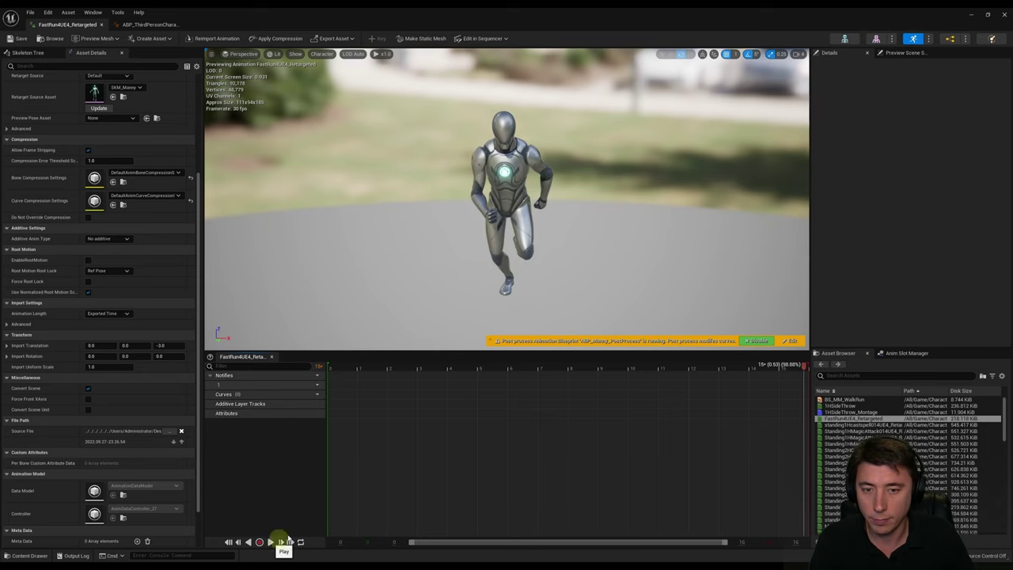
drag(351, 369, 823, 393)
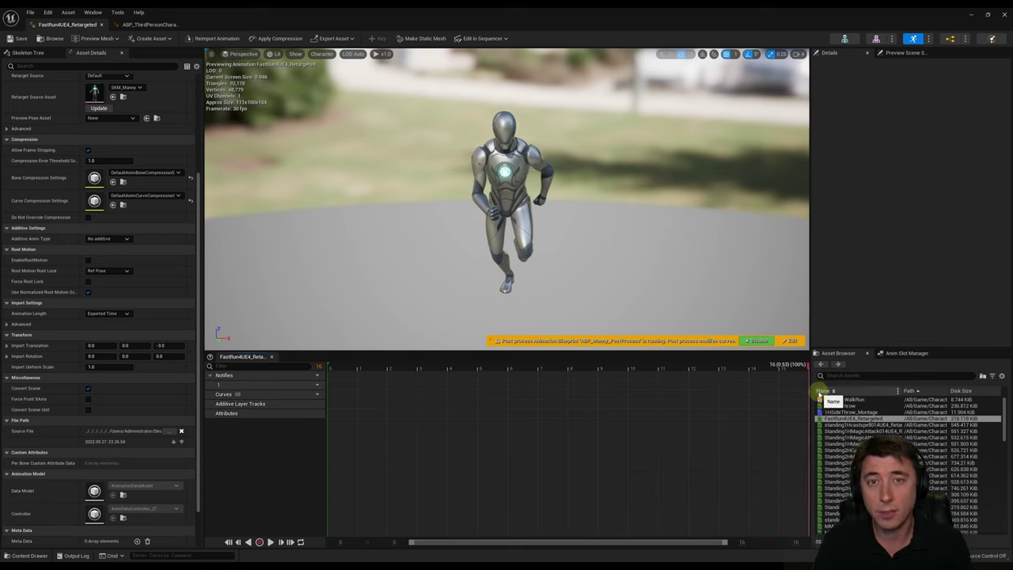
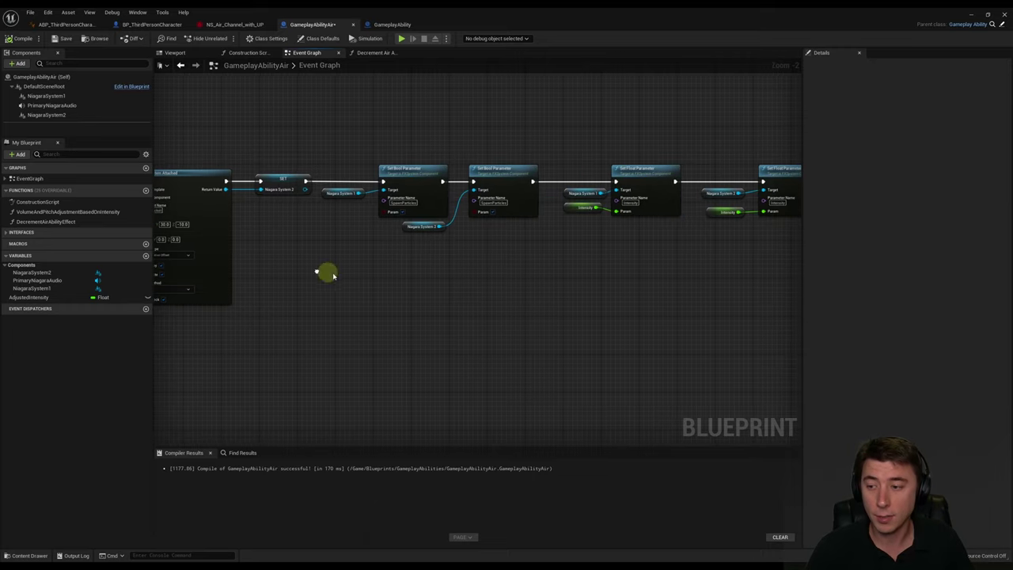
Add a SET AdjustedIntensity node to GameplayAbilityAir's Event Graph and wire it after the last Set Float Parameter node
right_drag(497, 297, 279, 250)
drag(57, 294, 435, 186)
click(451, 208)
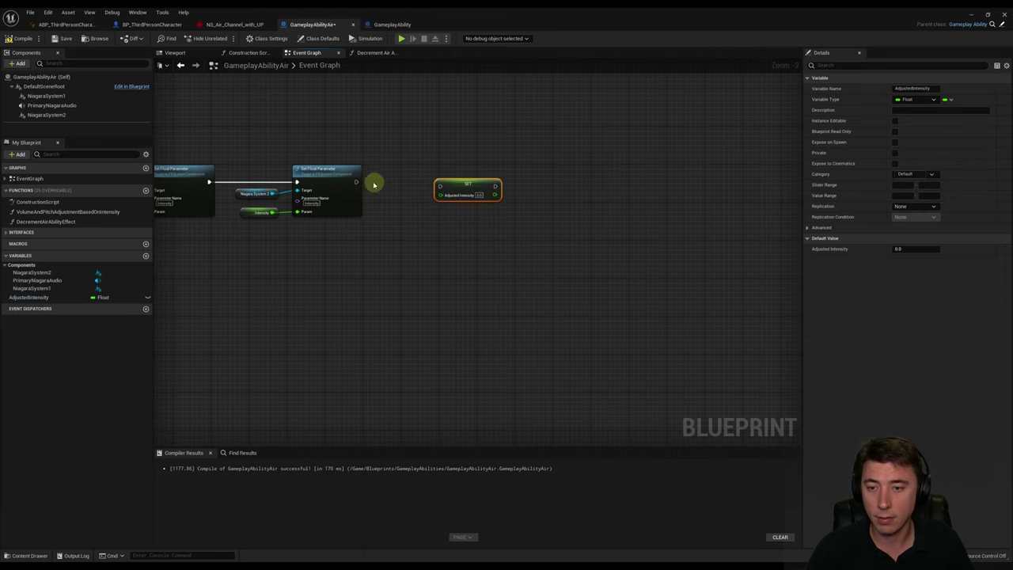
drag(355, 183, 477, 183)
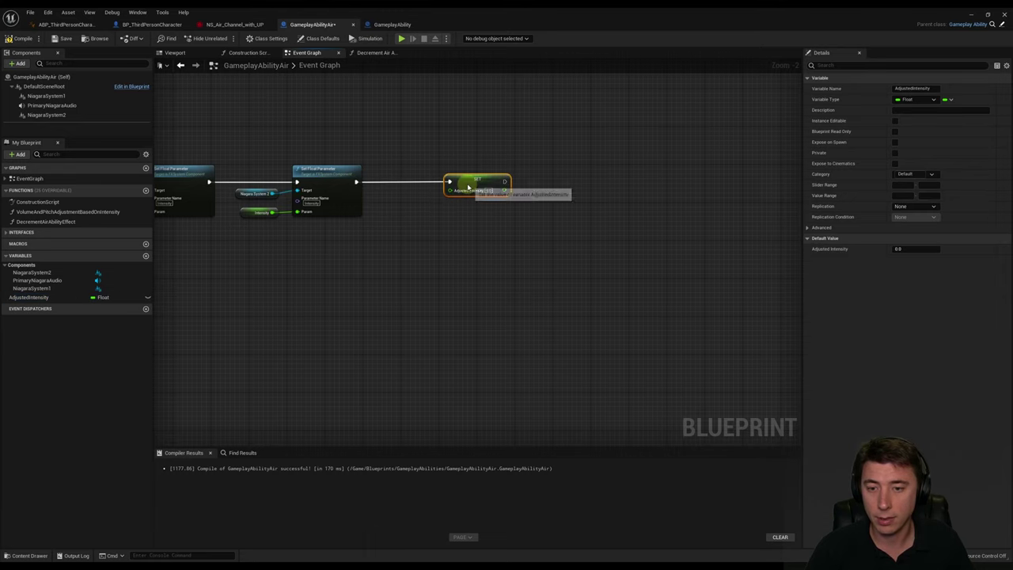
Add a Get Intensity node and connect it to the Adjusted Intensity input of the SET node
right_click(405, 196)
text(get inten)
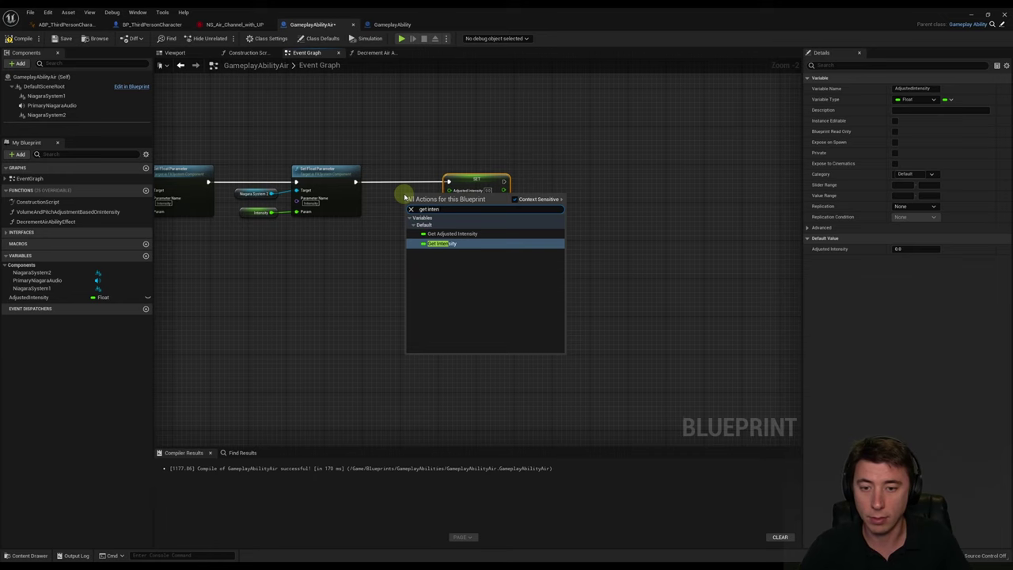
key(Return)
drag(422, 194, 450, 191)
scroll(447, 190, up, 2)
click(430, 231)
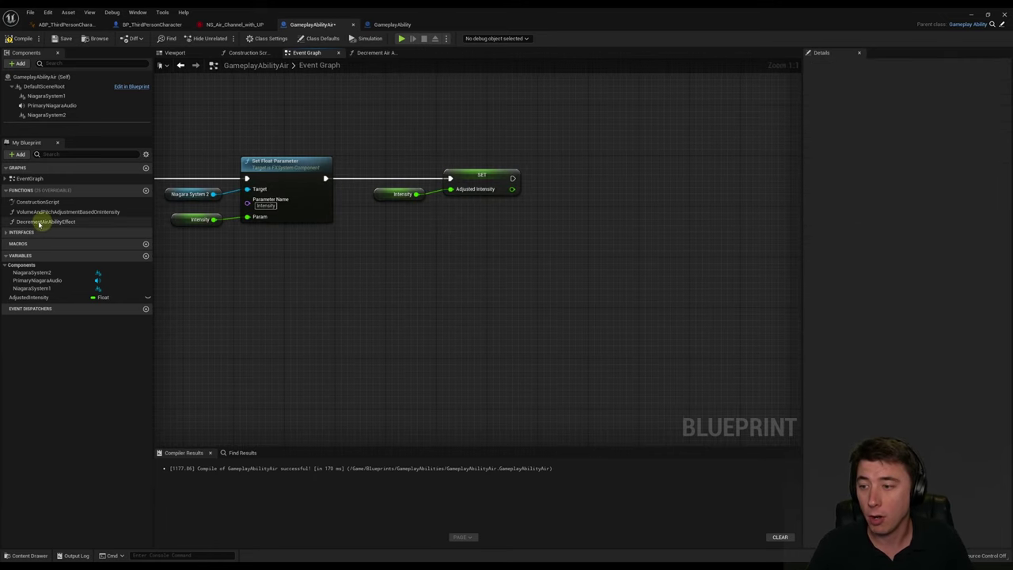
Add a Decrement Air Ability Effect call after the Anim Notify End Spell Restore node in the deactivation logic's Channel branch
right_drag(315, 289, 348, 300)
scroll(348, 300, down, 8)
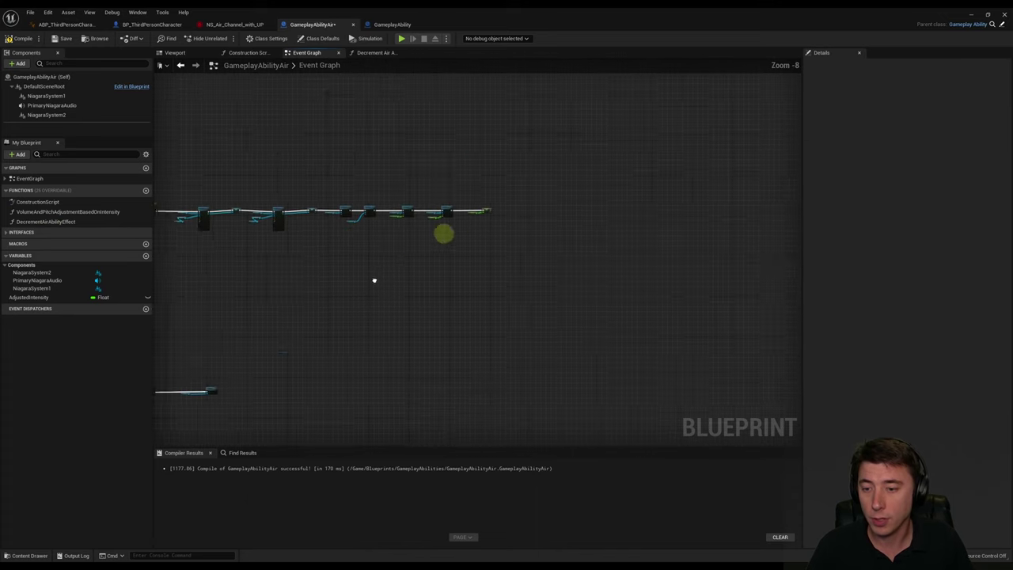
right_drag(386, 270, 412, 333)
scroll(355, 245, up, 8)
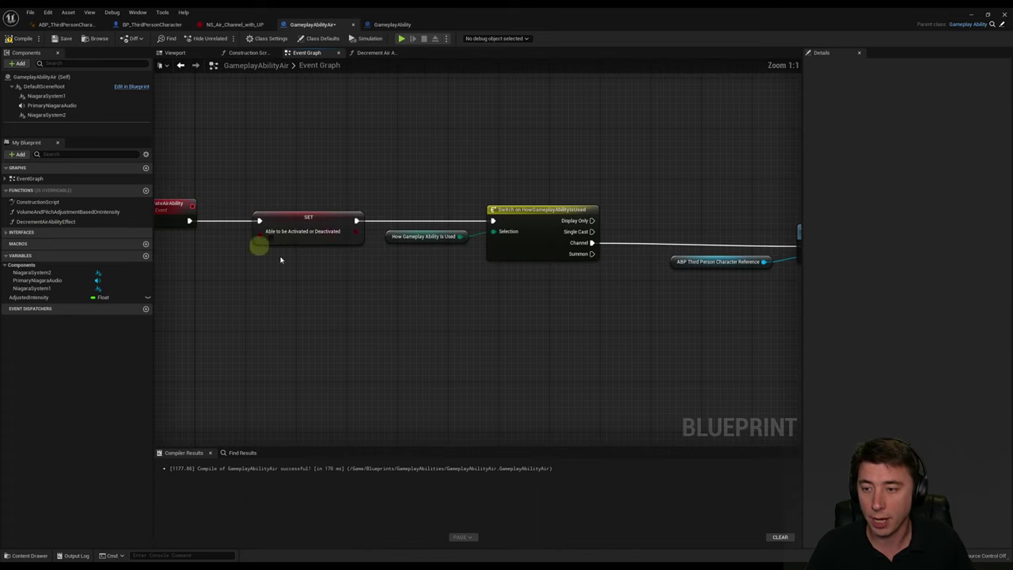
right_drag(539, 360, 251, 357)
right_drag(628, 269, 548, 252)
drag(468, 235, 576, 235)
text(decrement air abili)
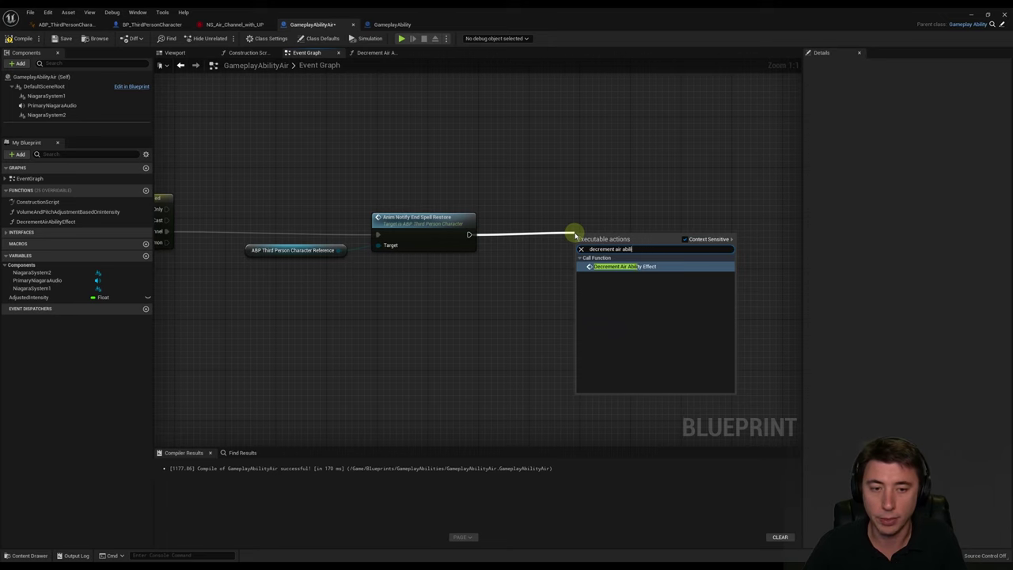
key(Return)
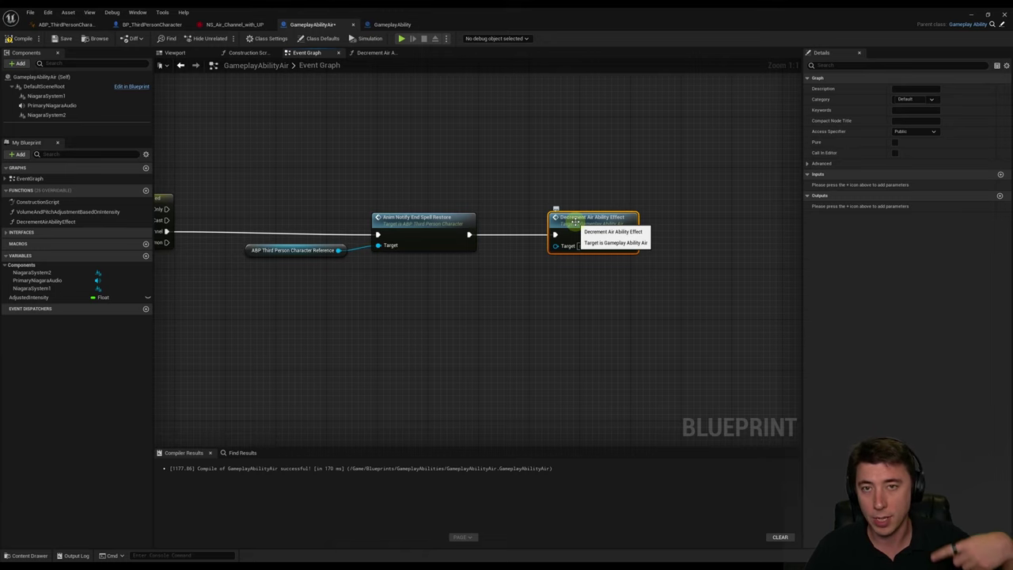
Open the Decrement Air Ability Effect function, review its node chain through the branch and timer, and compile GameplayAbilityAir
double_click(575, 223)
right_drag(694, 261, 495, 261)
scroll(499, 269, down, 5)
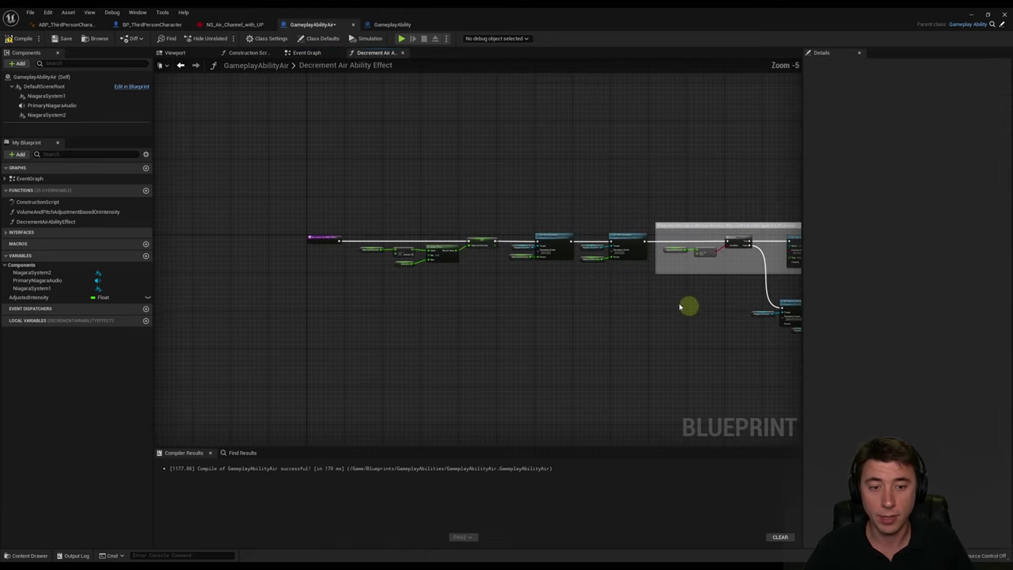
right_drag(679, 306, 514, 263)
scroll(512, 260, up, 5)
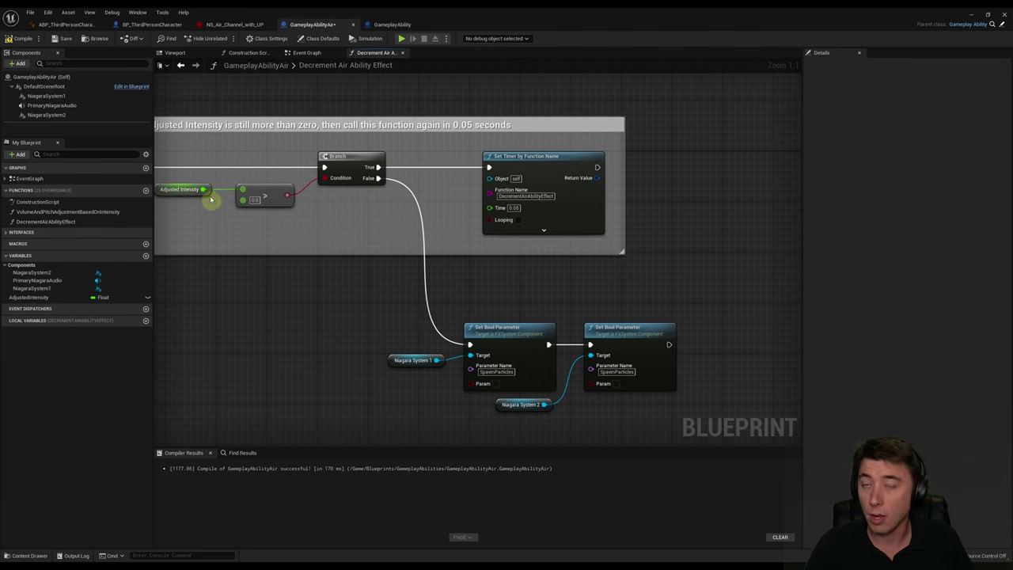
click(20, 38)
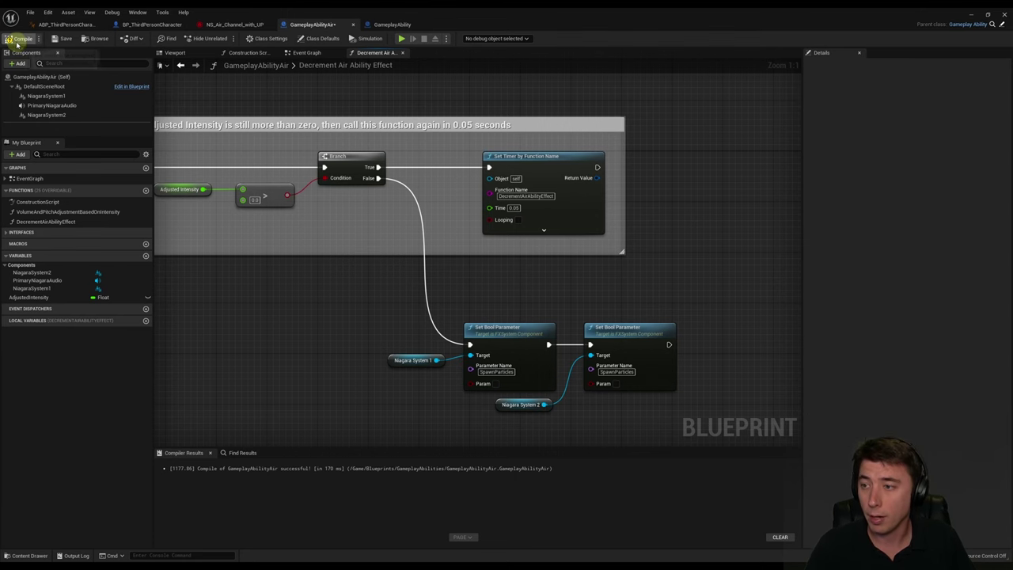
Select the GameplayAbilityPickup2 actor in the level and set its Ability Primary Niagara System to NS_Air_Channel_with_UP
click(973, 15)
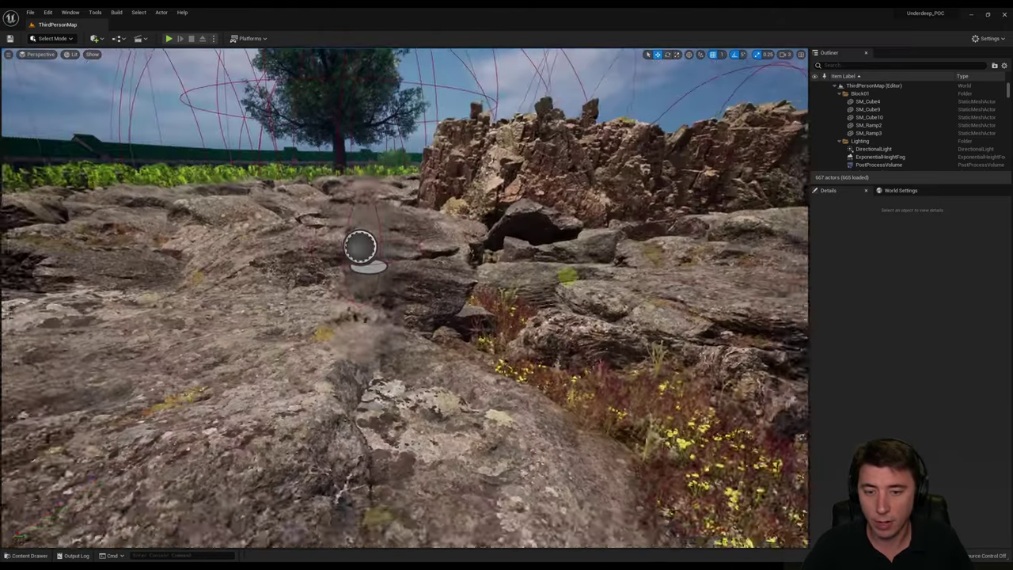
right_drag(567, 275, 464, 235)
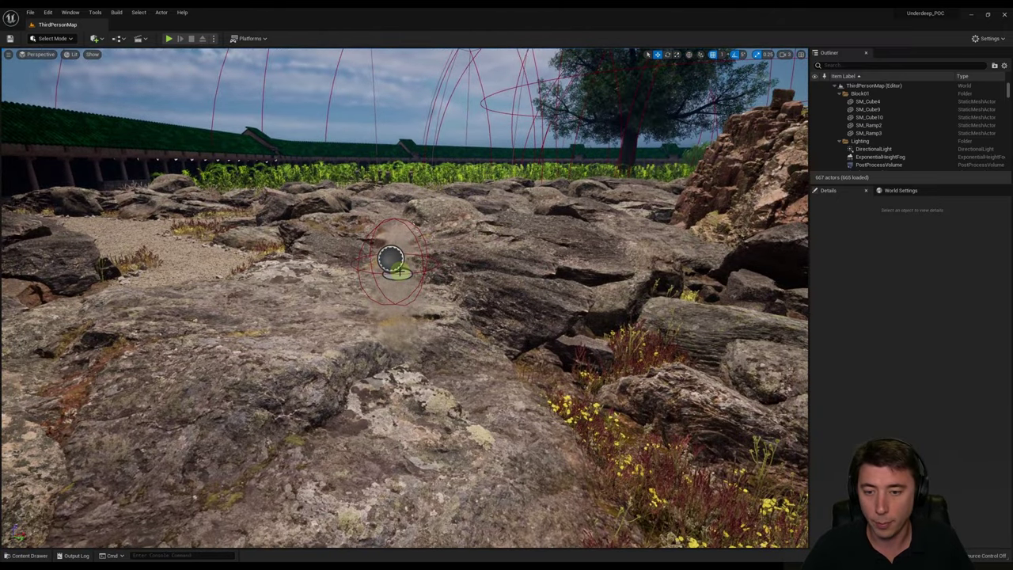
click(392, 266)
key(f)
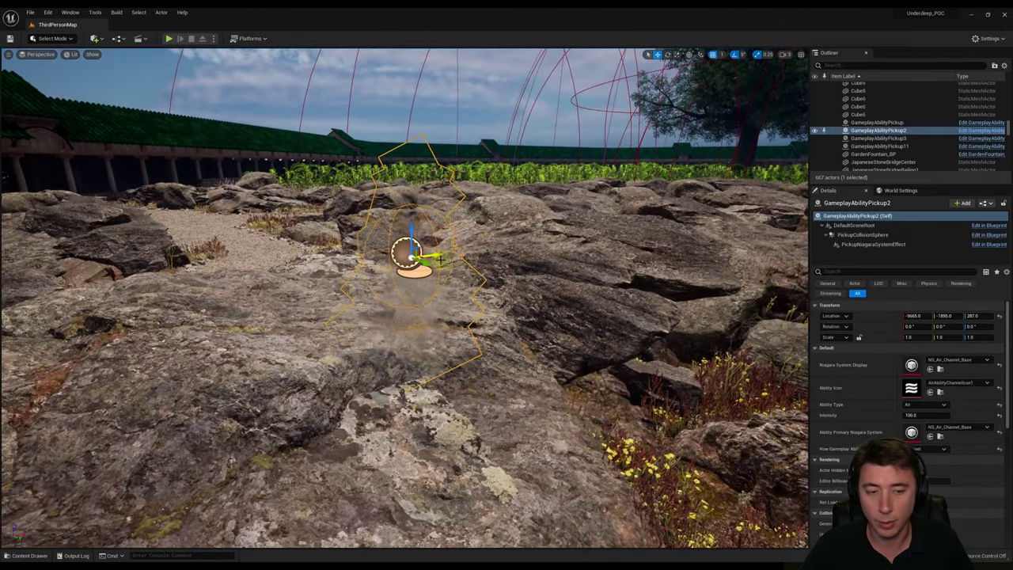
scroll(869, 432, down, 2)
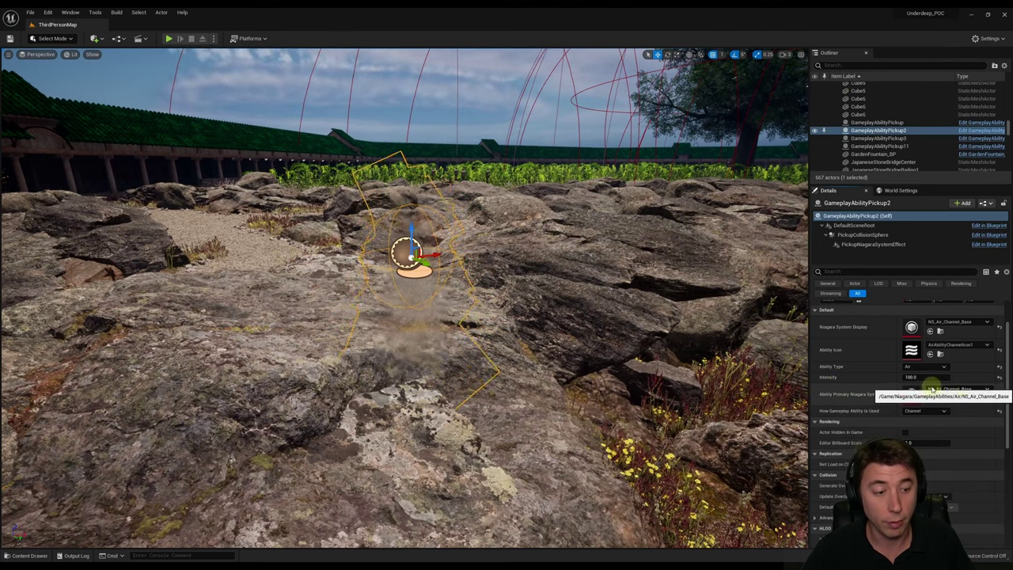
click(954, 389)
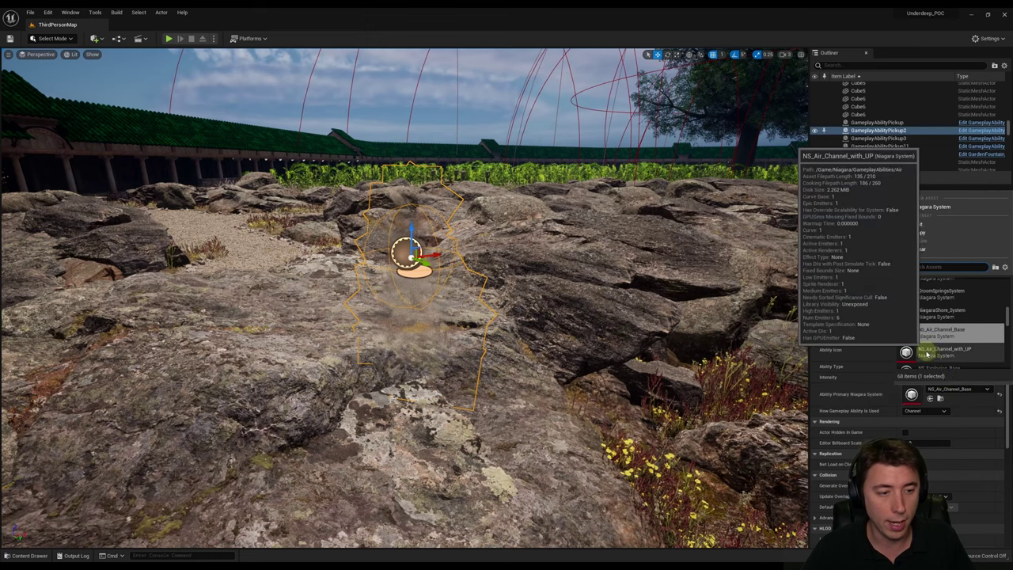
click(946, 354)
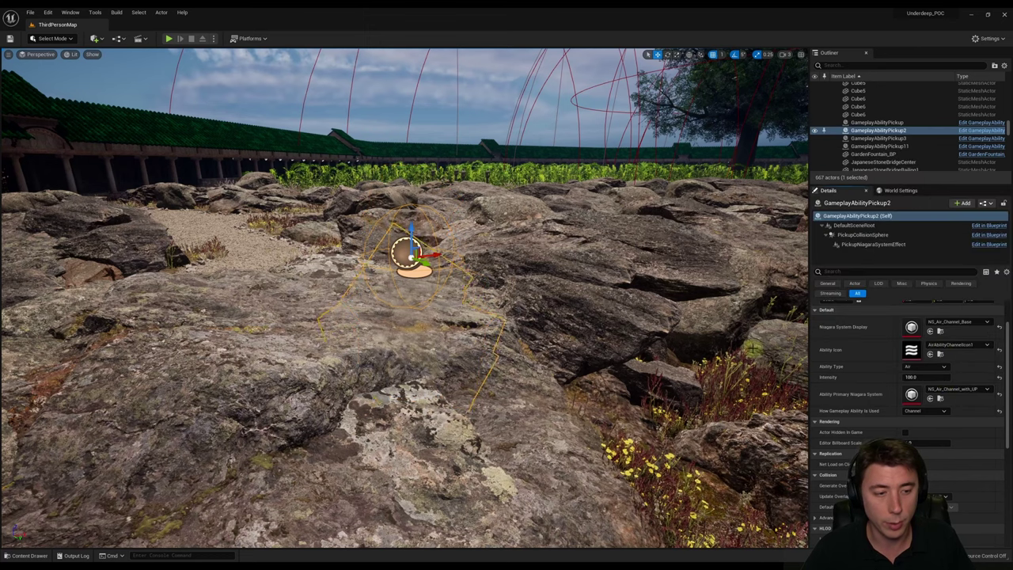
Play the level and test the air ability by running and jumping with the character
click(170, 40)
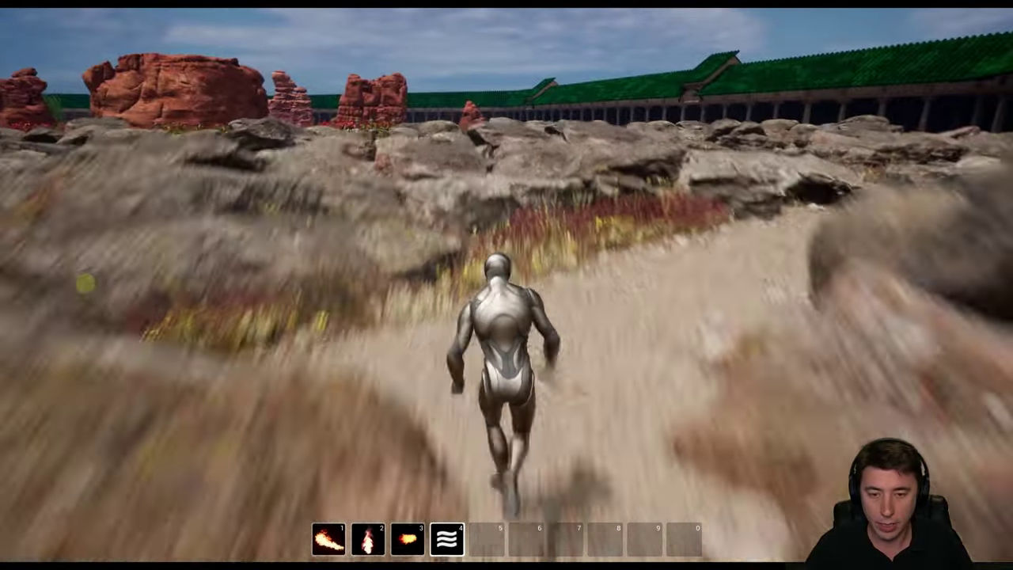
key(space)
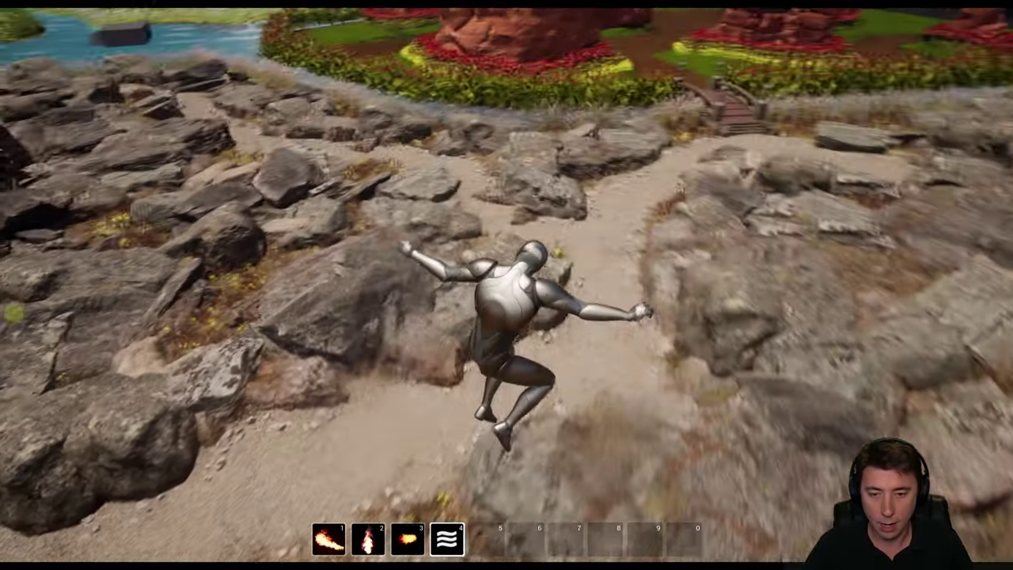
key(space)
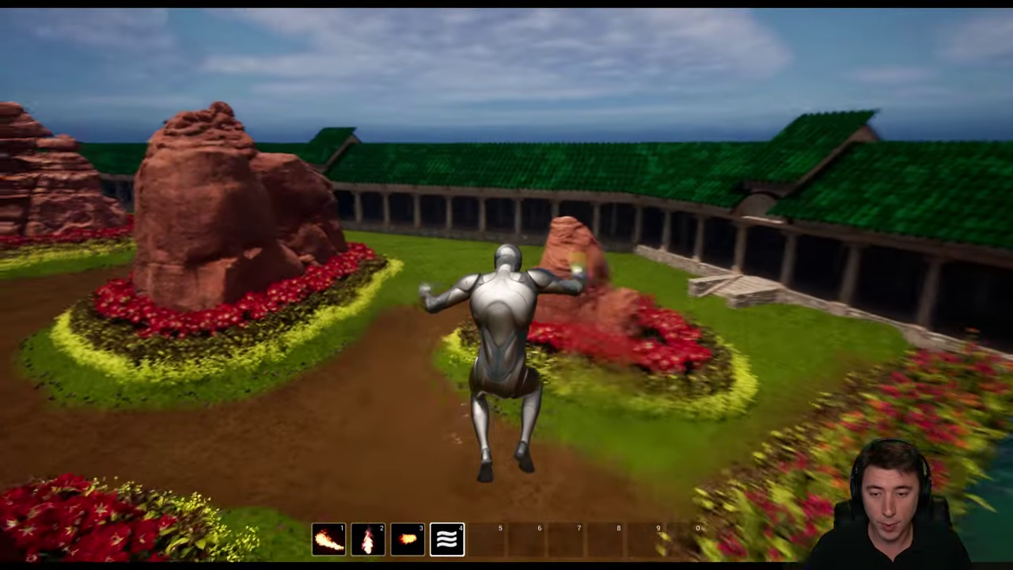
key(w)
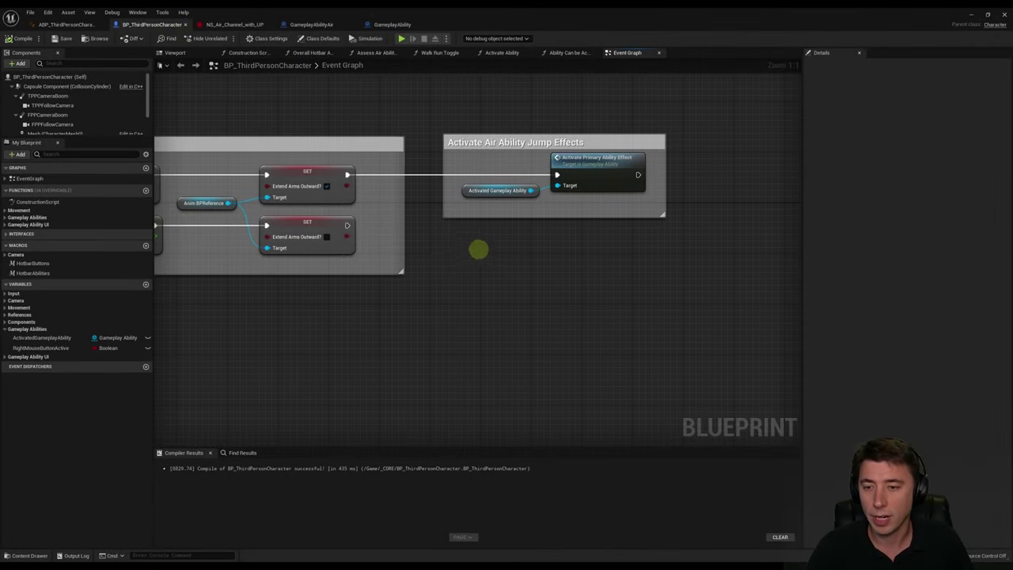
Trace BP_ThirdPersonCharacter's jump logic from the Jump Input nodes through to the Activate Air Ability Jump Effects section
right_drag(479, 249, 448, 223)
scroll(383, 277, down, 2)
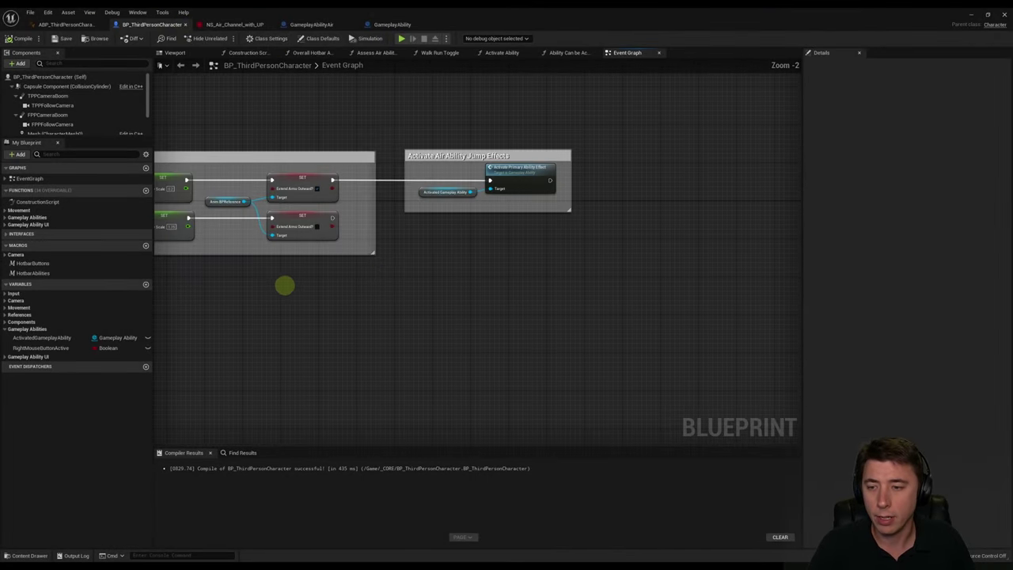
right_drag(285, 288, 640, 281)
right_drag(342, 259, 567, 231)
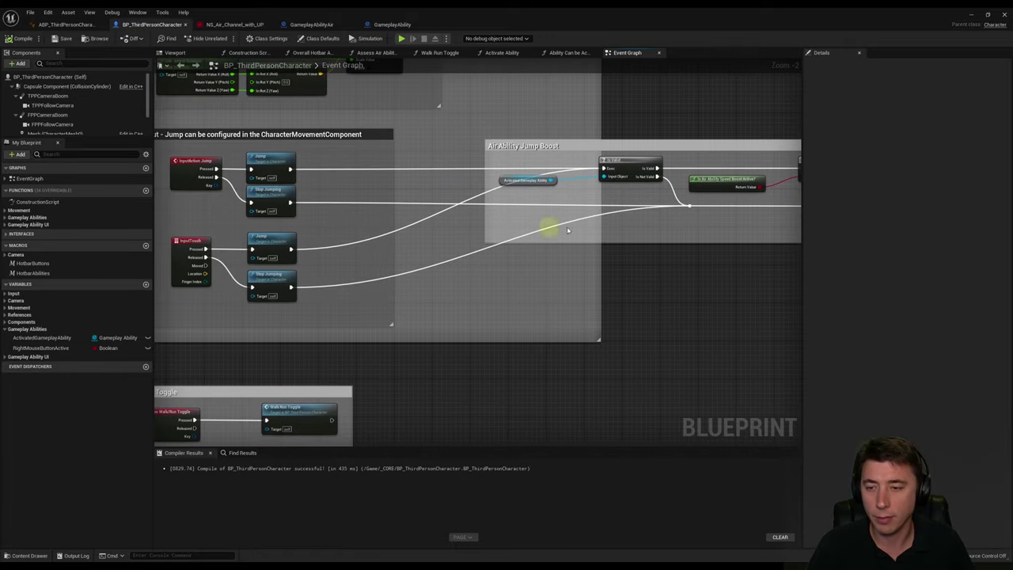
right_drag(434, 259, 545, 259)
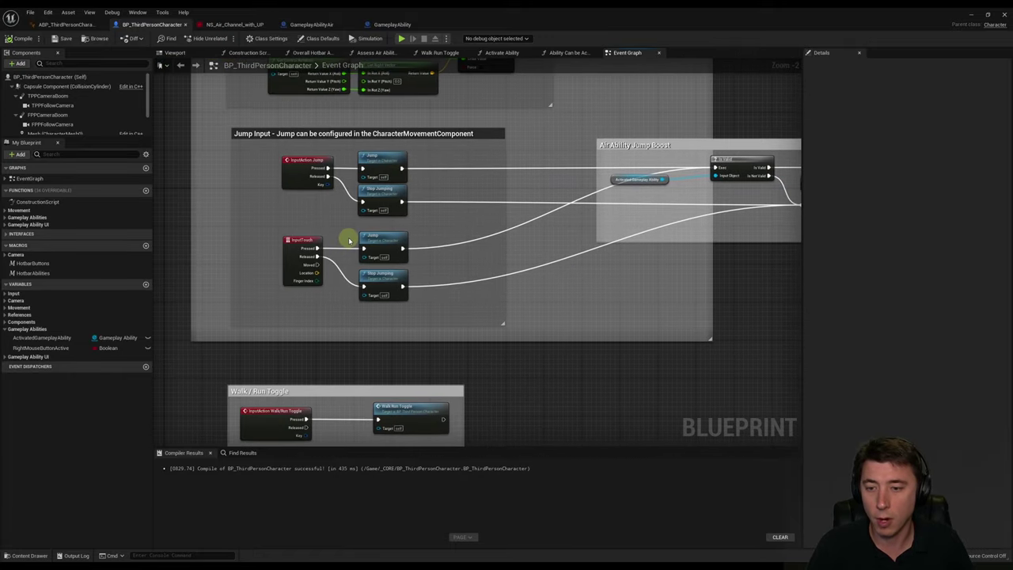
scroll(629, 240, up, 2)
right_drag(628, 240, 251, 242)
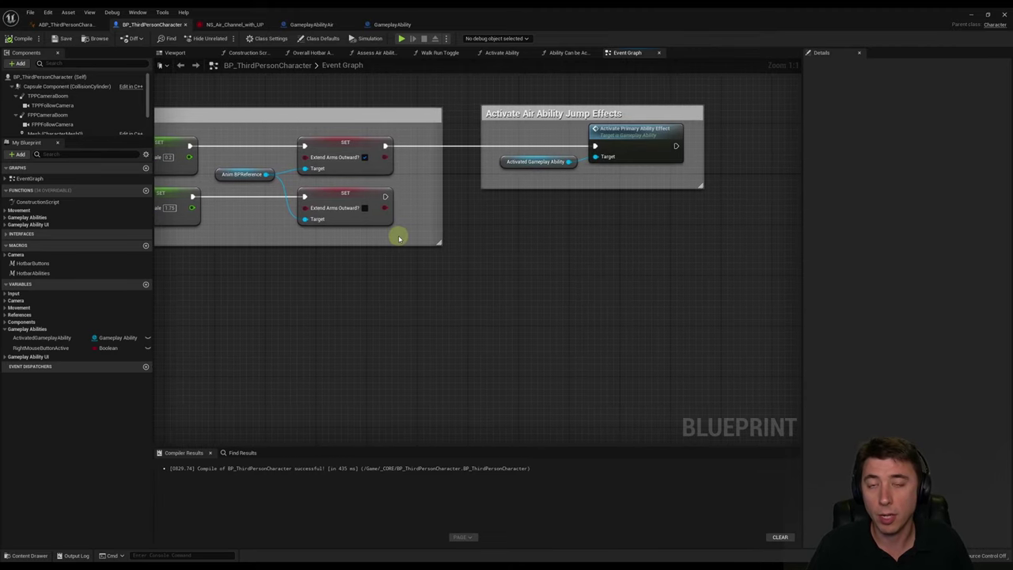
Add a Cast To GameplayAbilityAir node from Activated Gameplay Ability and wire it after the SET node with Extend Arms Outward unchecked
click(562, 163)
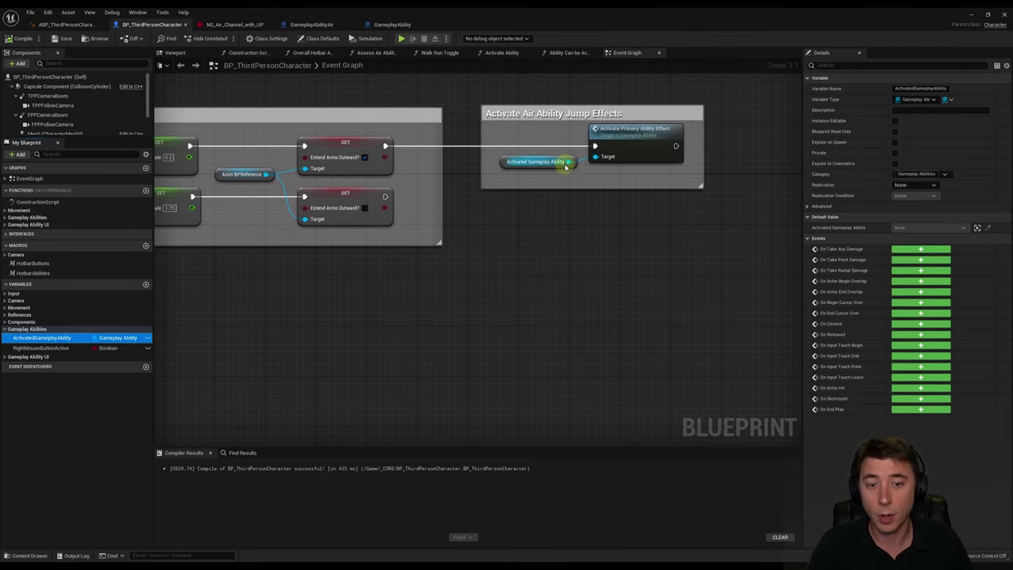
drag(569, 162, 516, 221)
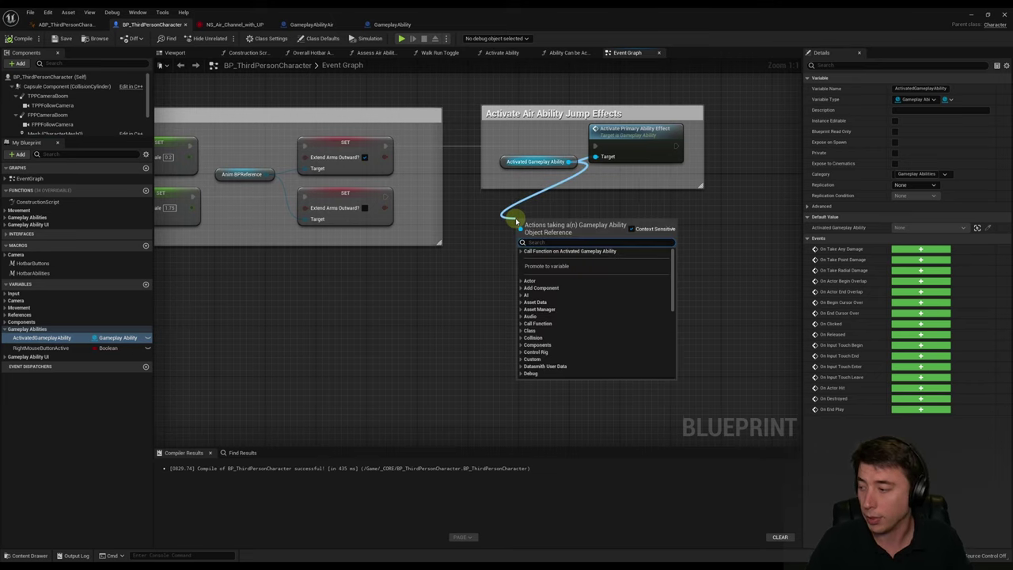
text(cast to gam)
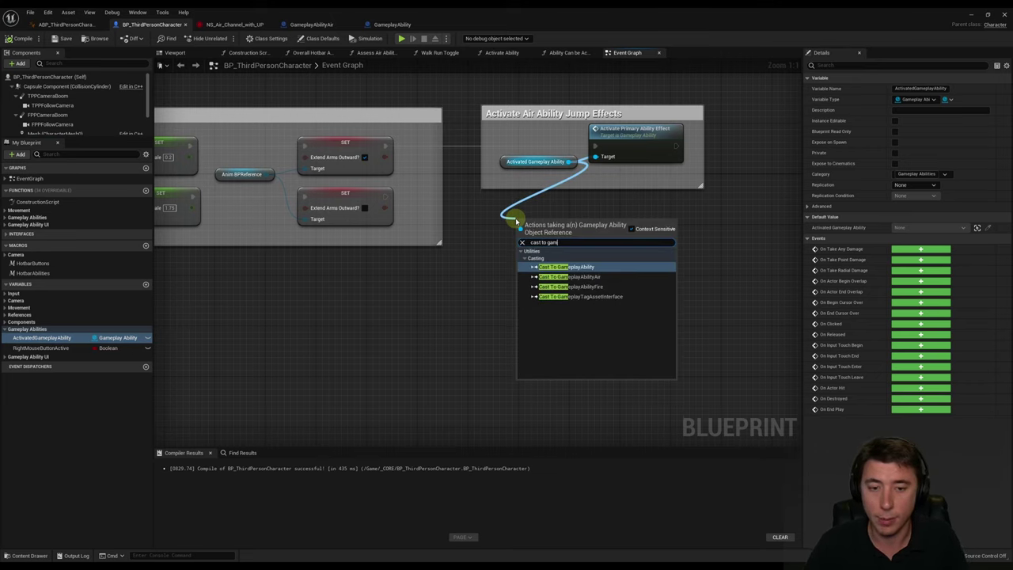
key(Down)
key(Return)
drag(578, 216, 590, 204)
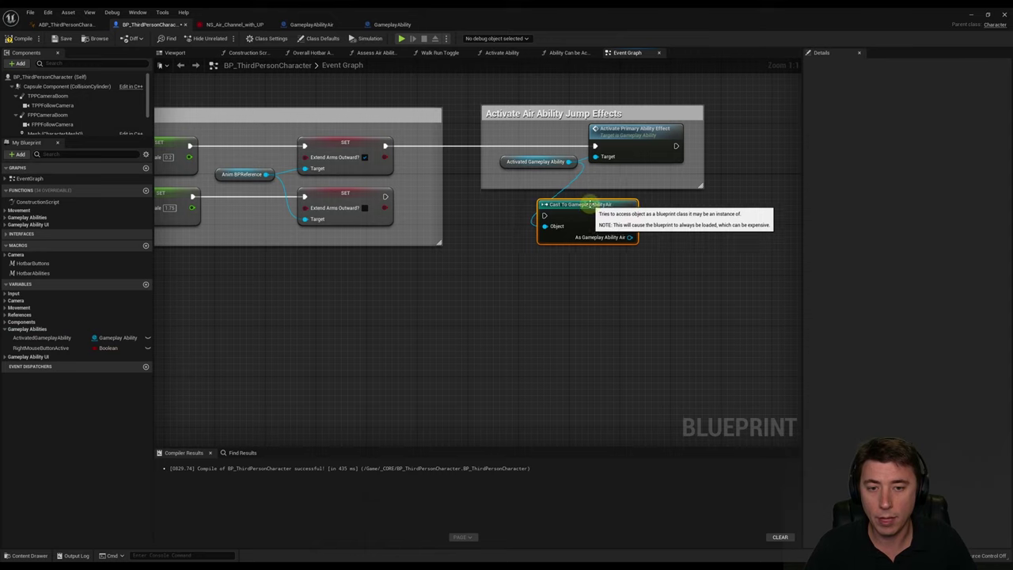
drag(386, 197, 581, 208)
click(511, 261)
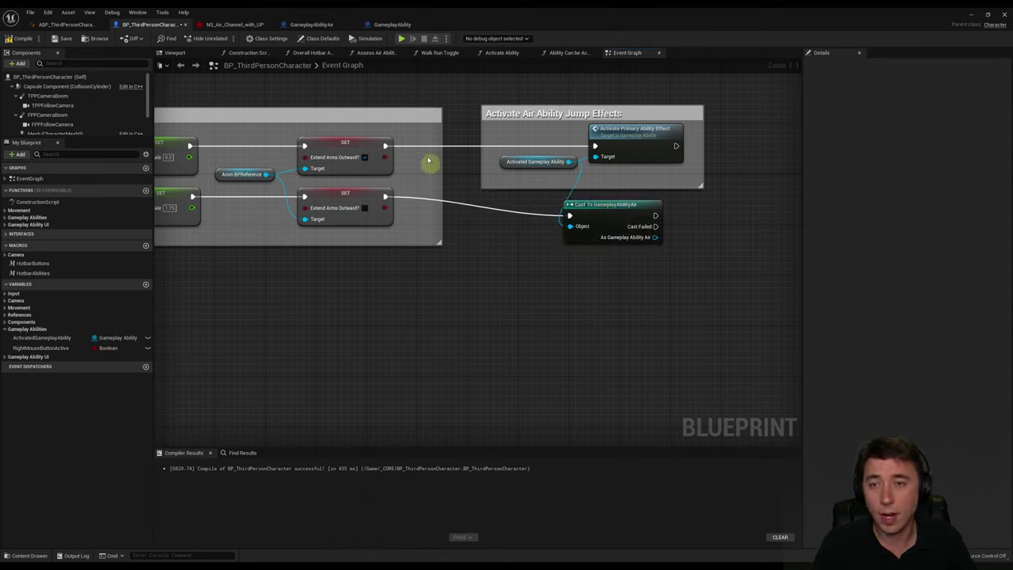
Examine the Decrement Air Ability Effect call in GameplayAbilityAir's Event Graph and return to BP_ThirdPersonCharacter
click(302, 25)
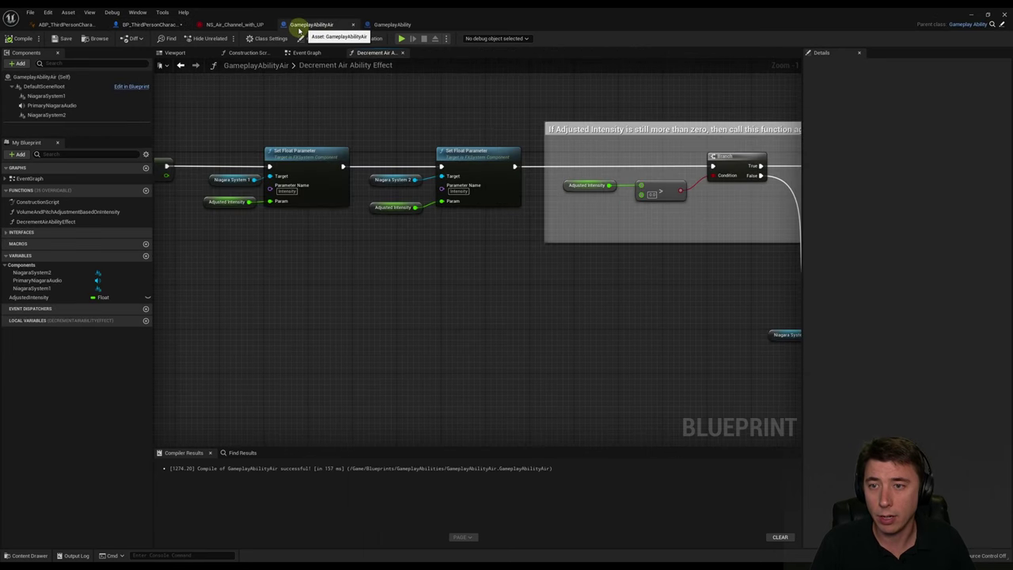
click(306, 52)
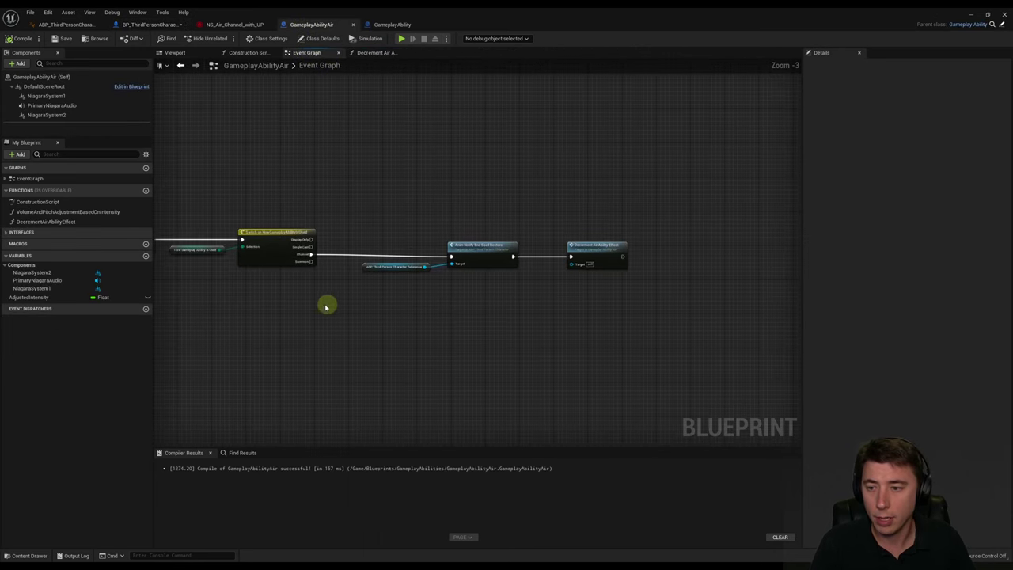
right_drag(325, 307, 506, 305)
scroll(488, 252, up, 3)
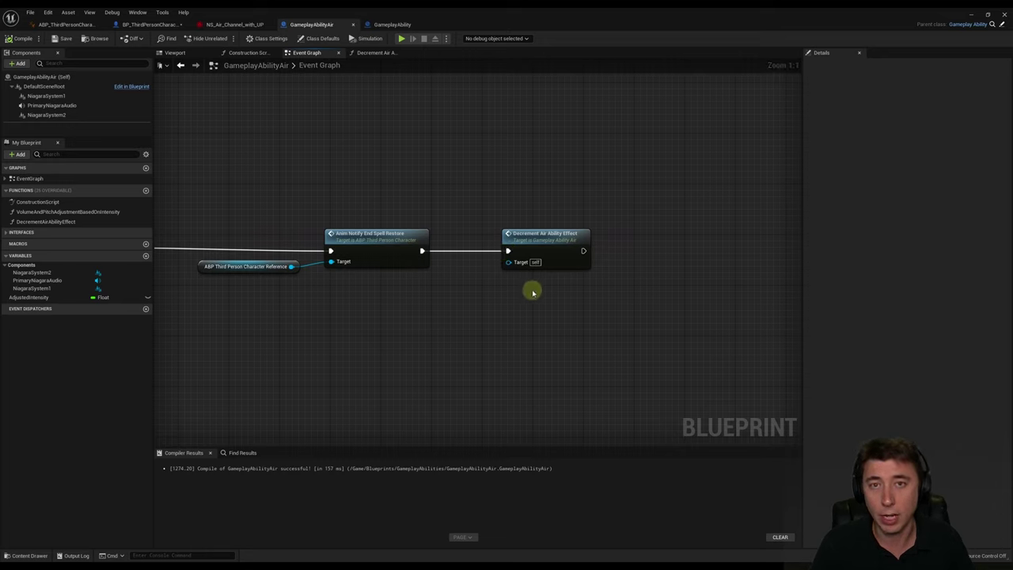
click(148, 24)
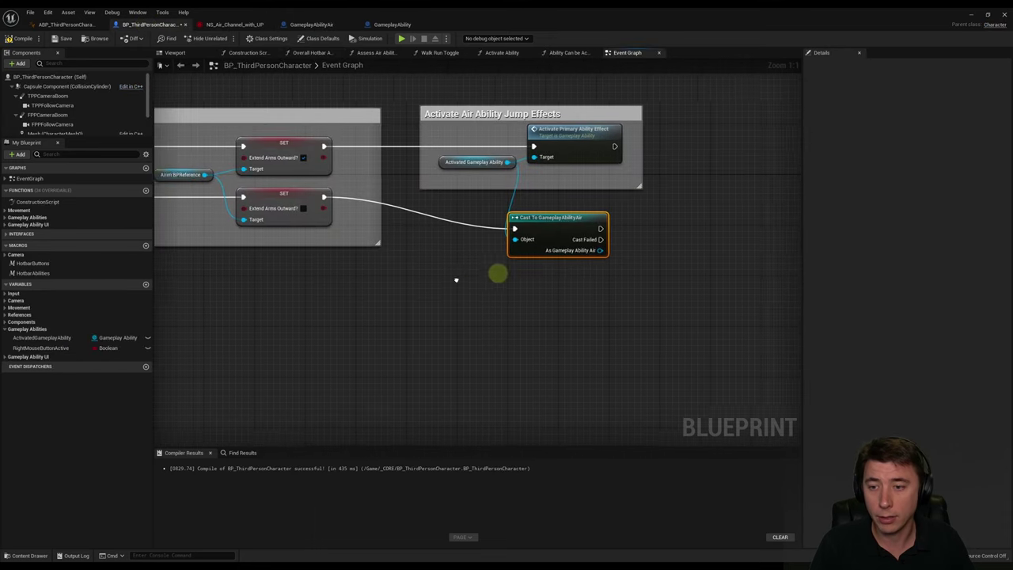
Add a Decrement Air Ability Effect call from the cast's As Gameplay Ability Air output and align it beside the cast node
right_drag(598, 285, 459, 286)
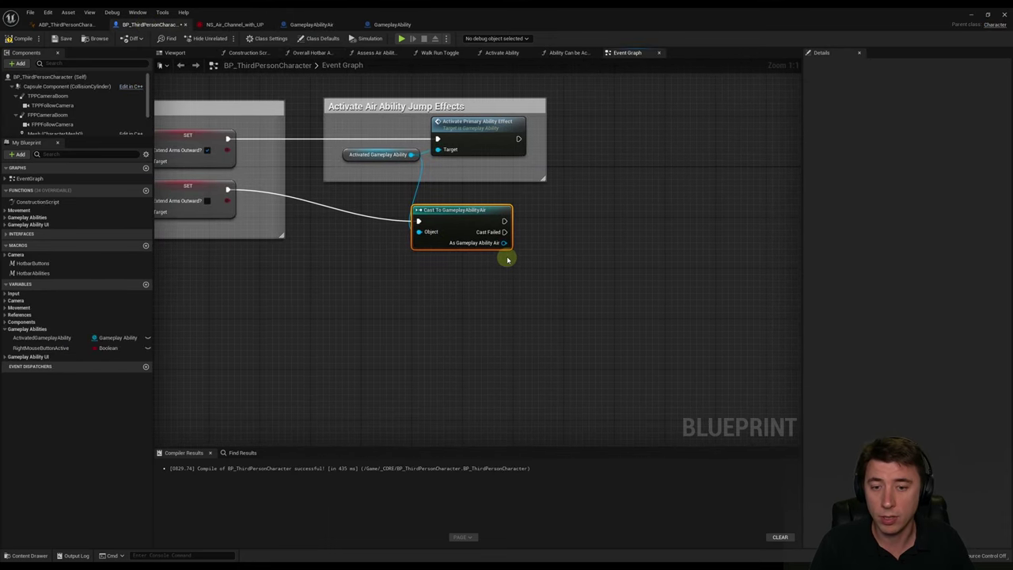
drag(505, 245, 556, 227)
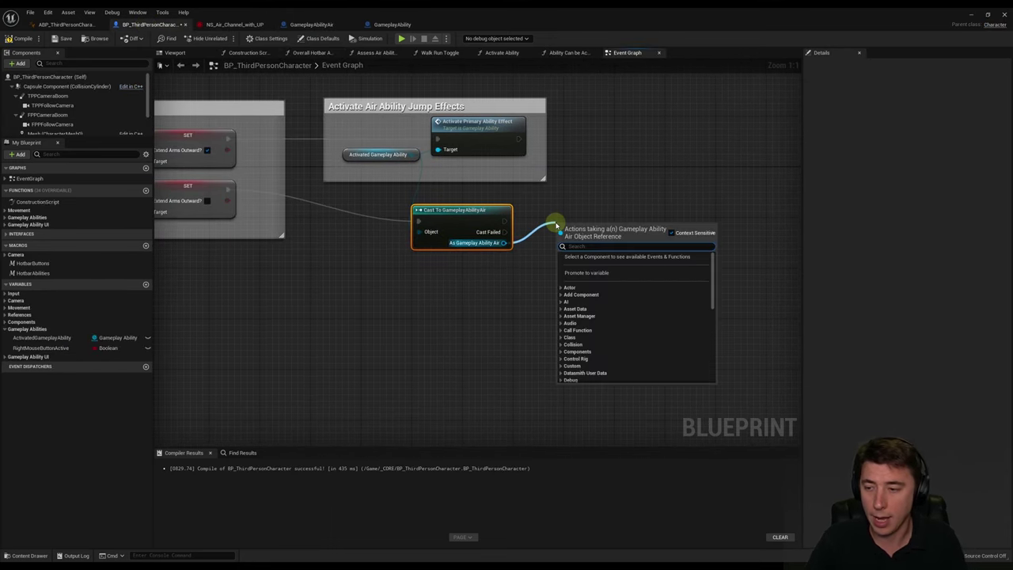
text(decrement)
key(Return)
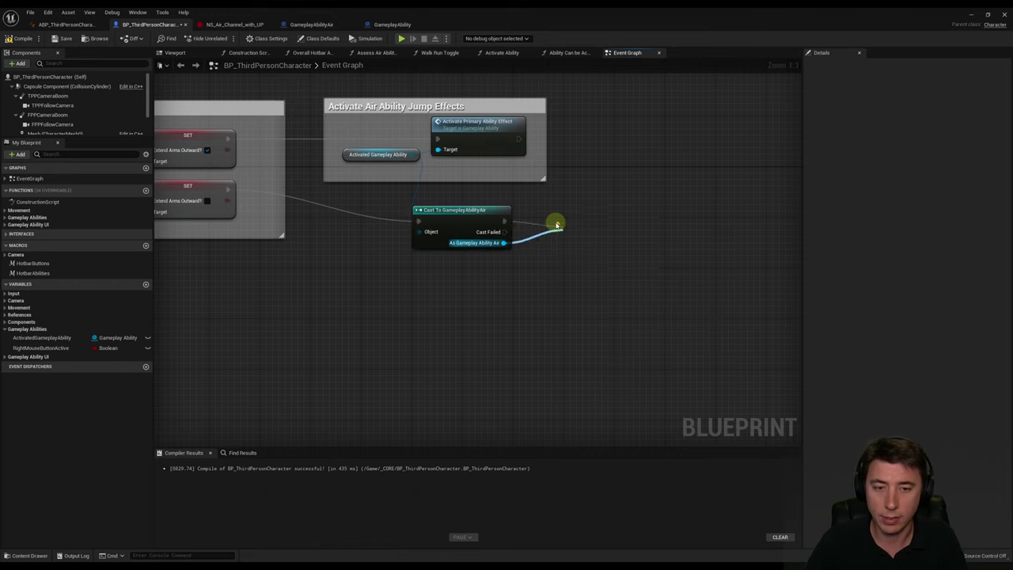
drag(557, 224, 557, 199)
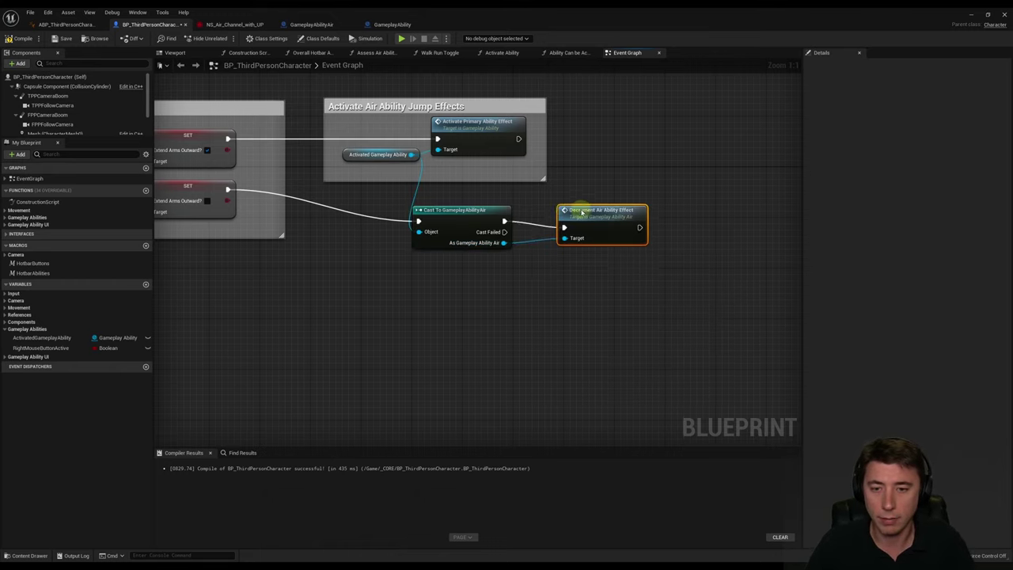
click(361, 157)
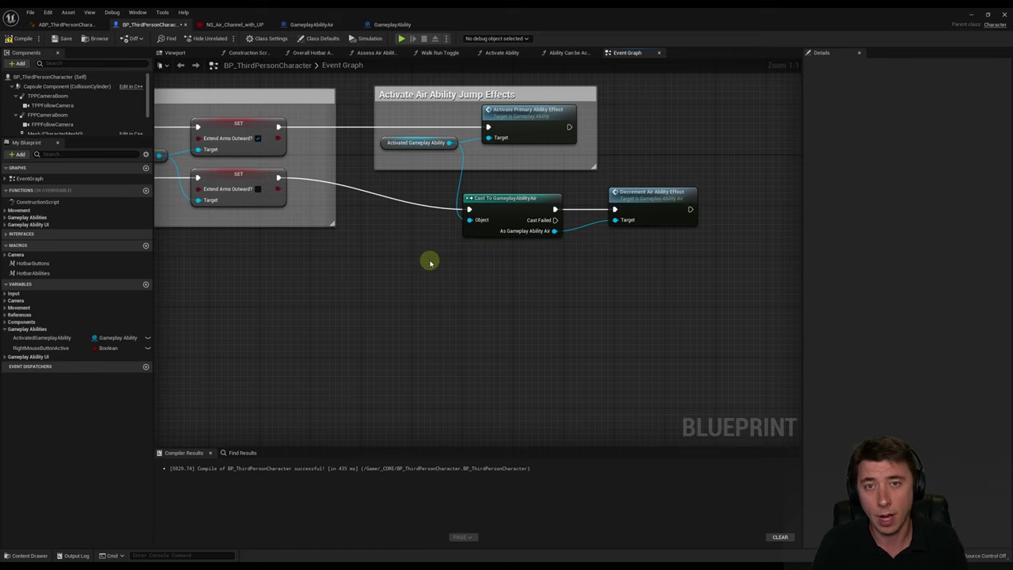
In GameplayAbilityAir's Event Graph, shift the nodes following ActivatePrimaryAirAbilityEffect's switch away from it to make room after the Channel output
click(312, 25)
scroll(360, 246, down, 6)
right_drag(330, 184, 410, 309)
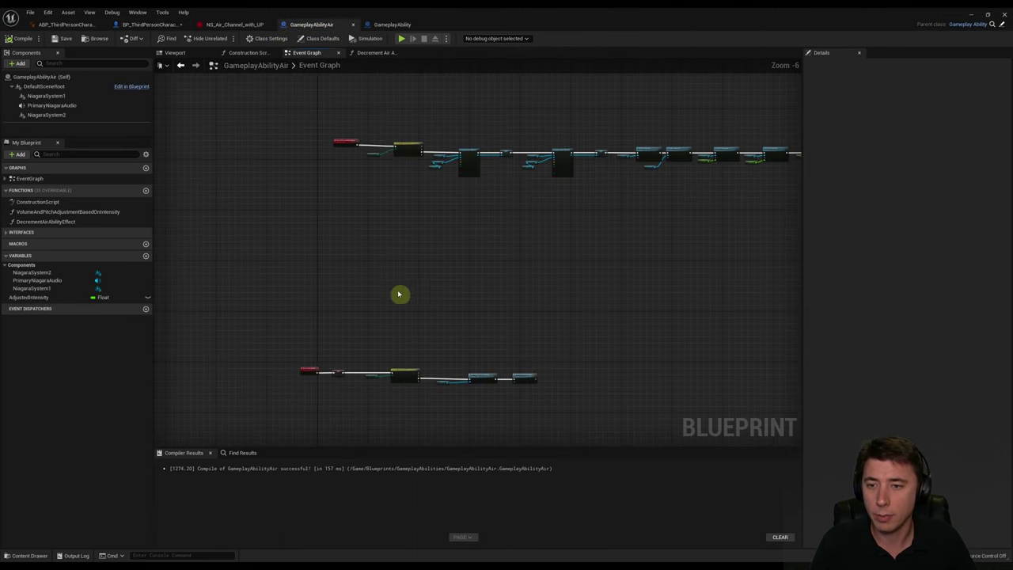
scroll(388, 273, down, 3)
right_drag(401, 208, 400, 274)
scroll(363, 258, up, 6)
scroll(329, 251, up, 3)
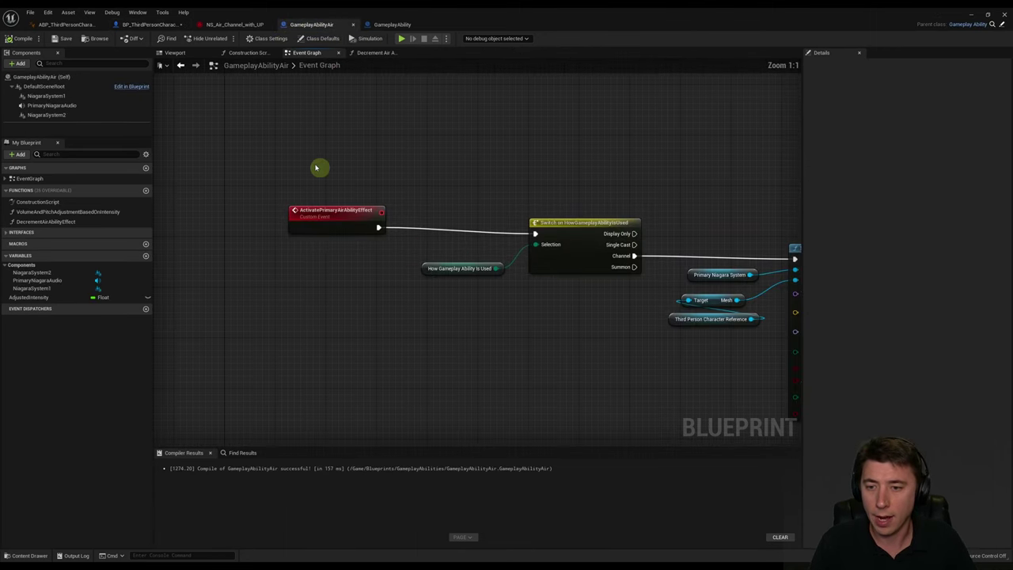
right_drag(658, 367, 354, 312)
scroll(402, 322, down, 9)
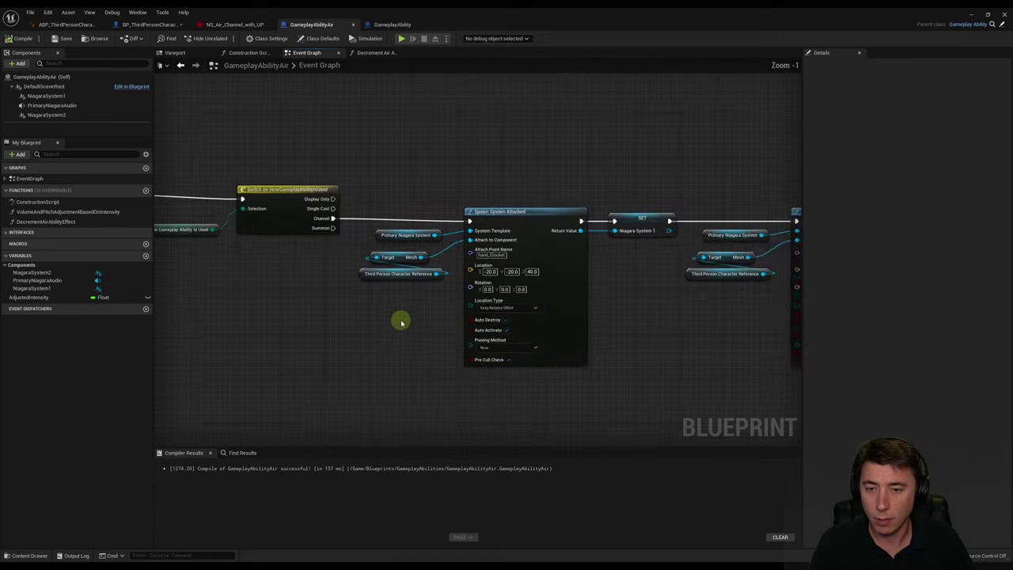
drag(484, 299, 753, 345)
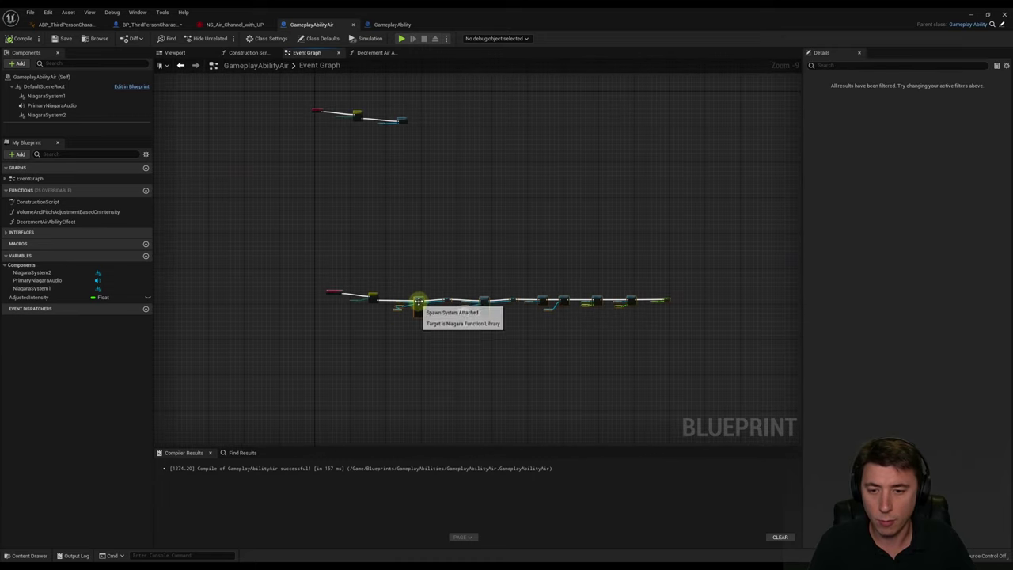
drag(421, 303, 498, 303)
scroll(400, 305, up, 9)
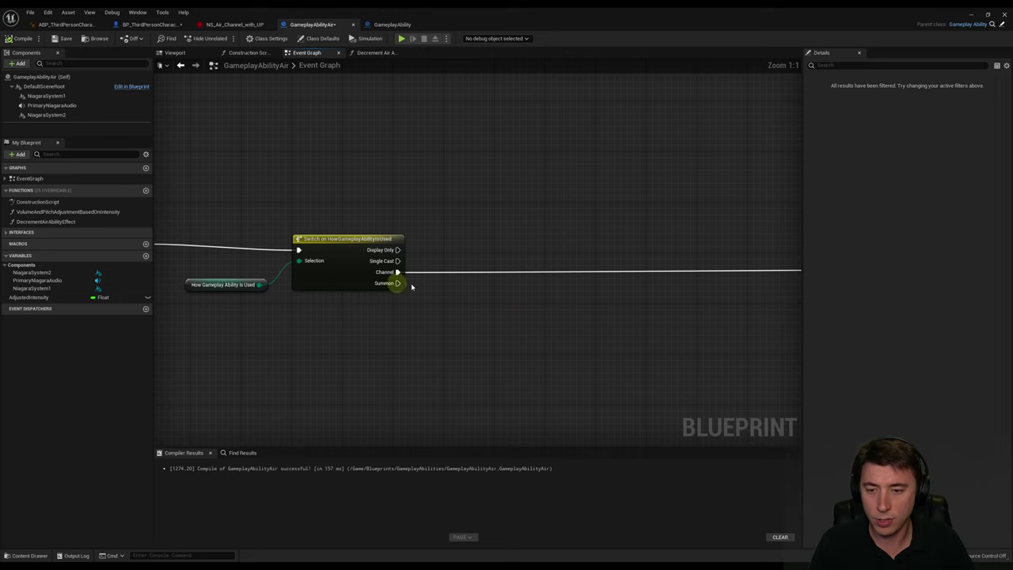
right_drag(475, 299, 398, 294)
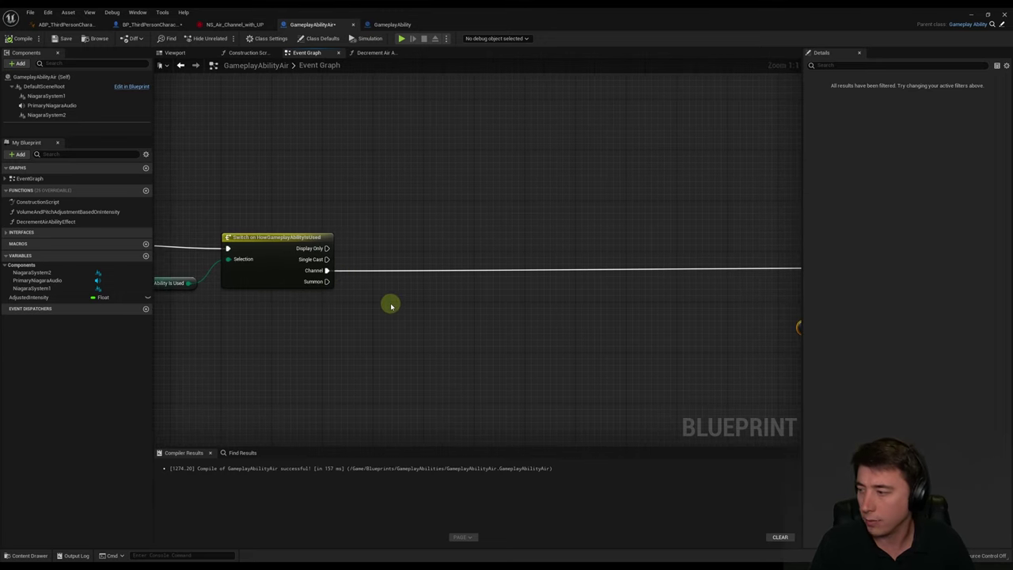
Insert a Clear Timer by Function Name node on the switch's Channel output with Function Name DecrementAirAbilityEffect
drag(327, 270, 384, 283)
text(cl)
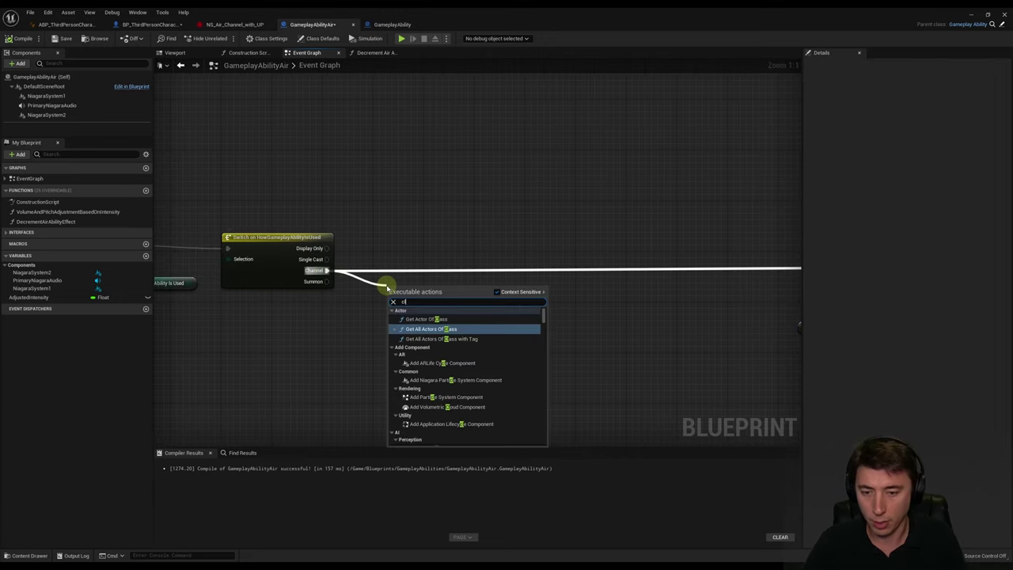
text(ear timer)
key(Return)
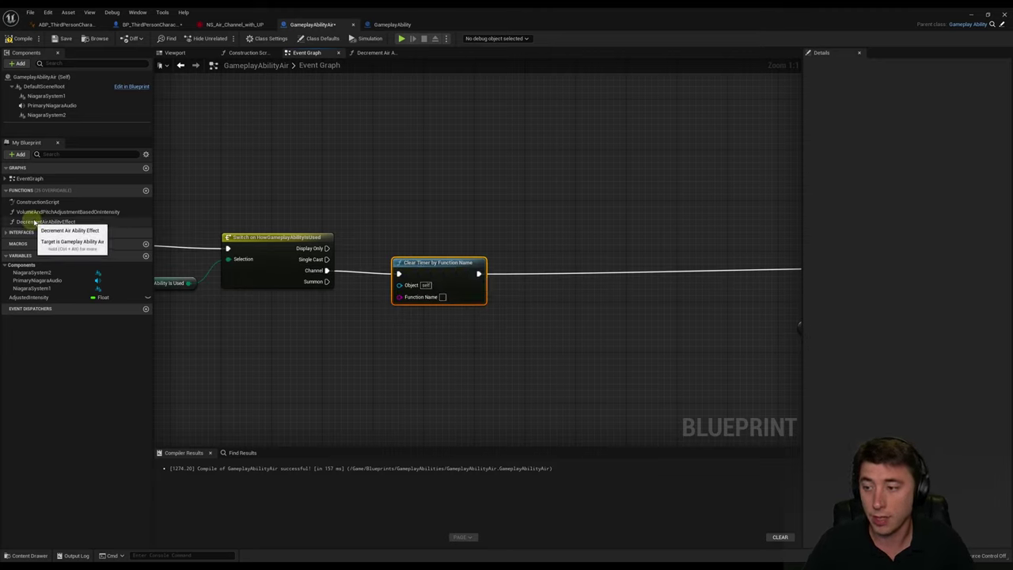
click(443, 298)
text(DecrementAirAbilityEffect)
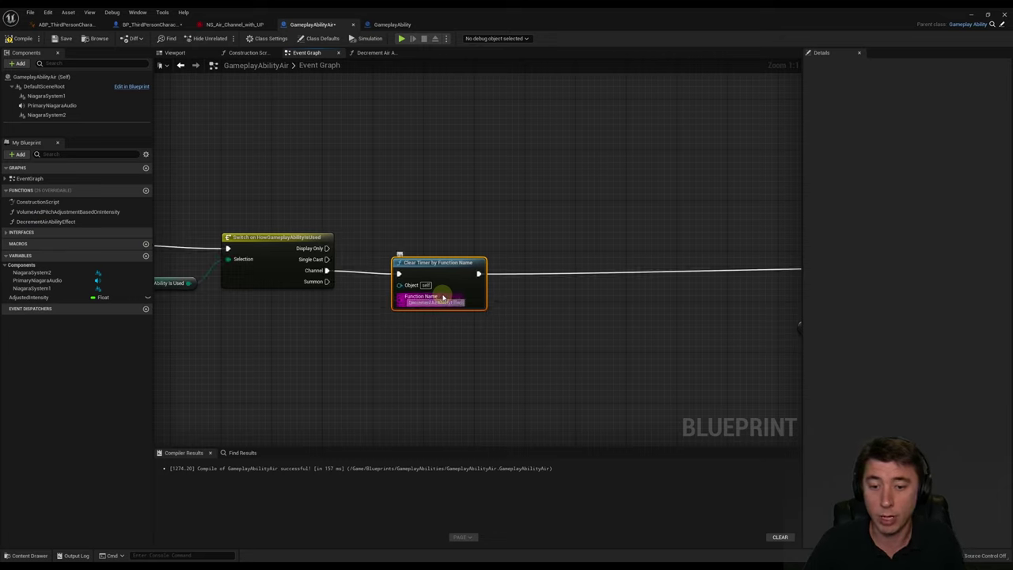
click(459, 233)
Duplicate the two SpawnParticles Set Bool Parameter nodes with their Niagara System references and place the copies after Clear Timer by Function Name
right_drag(458, 233, 327, 218)
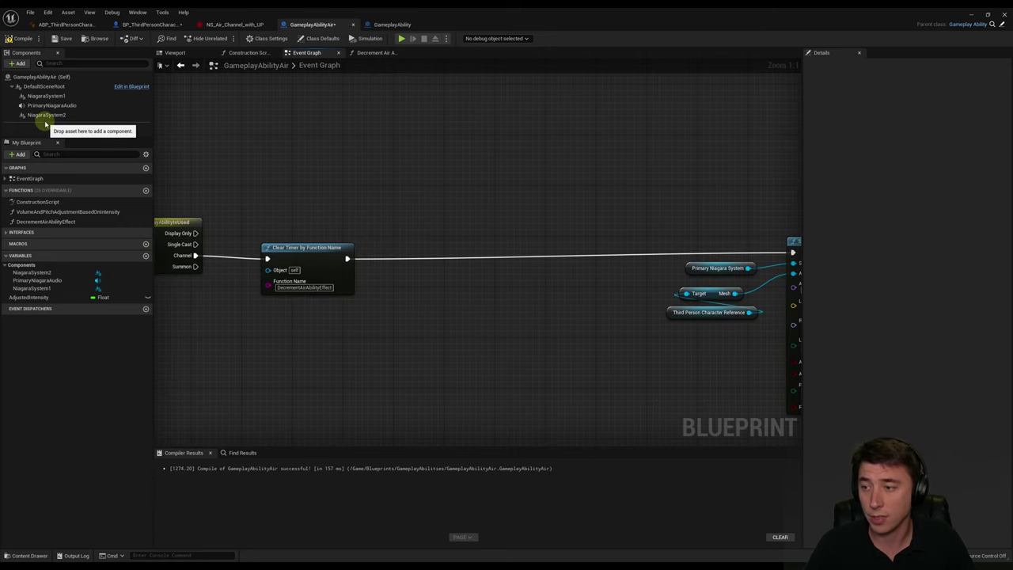
scroll(558, 321, down, 3)
right_drag(541, 321, 493, 309)
drag(503, 214, 668, 328)
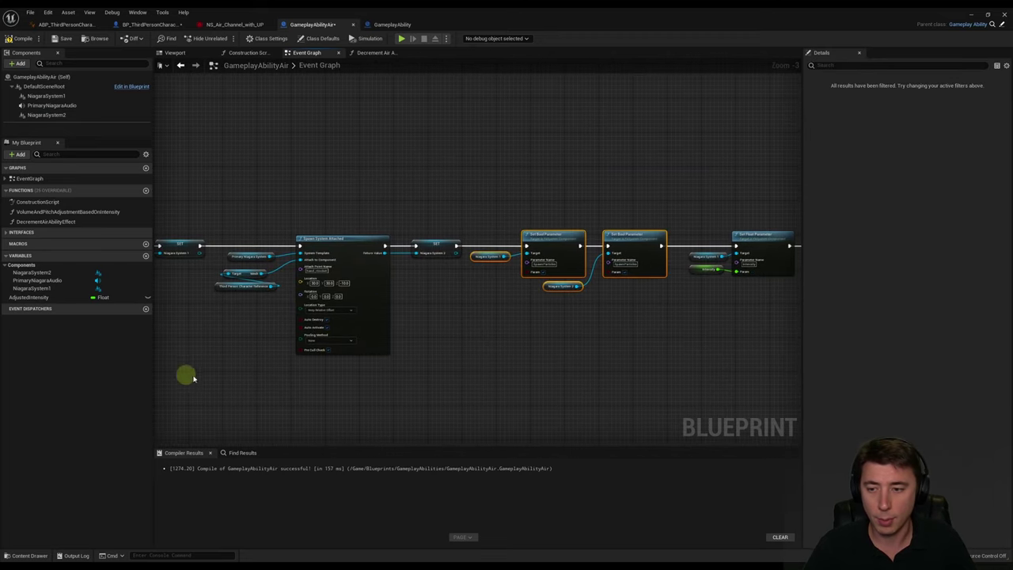
right_drag(187, 373, 304, 278)
scroll(304, 279, up, 3)
key(ctrl+v)
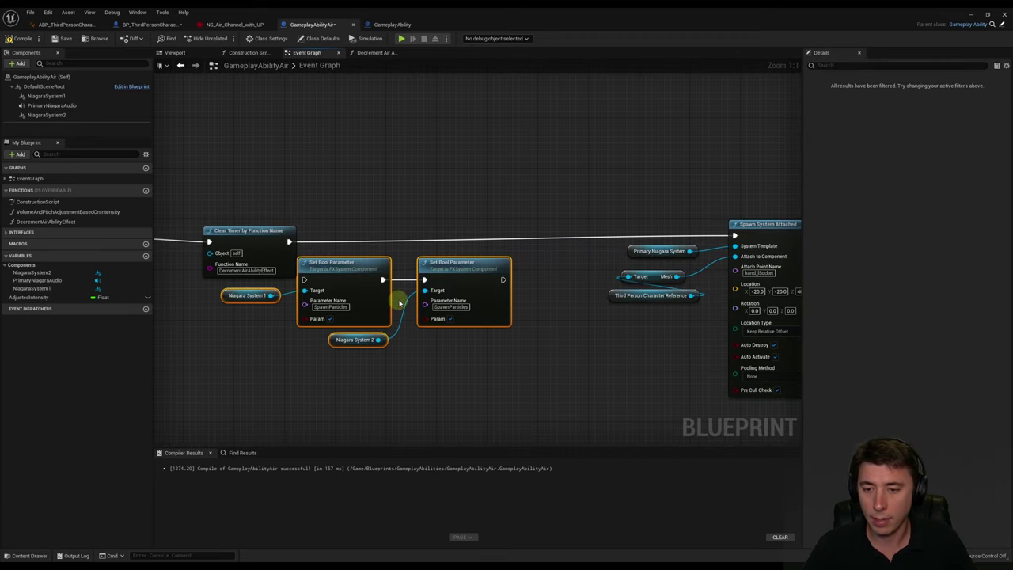
drag(342, 266, 396, 231)
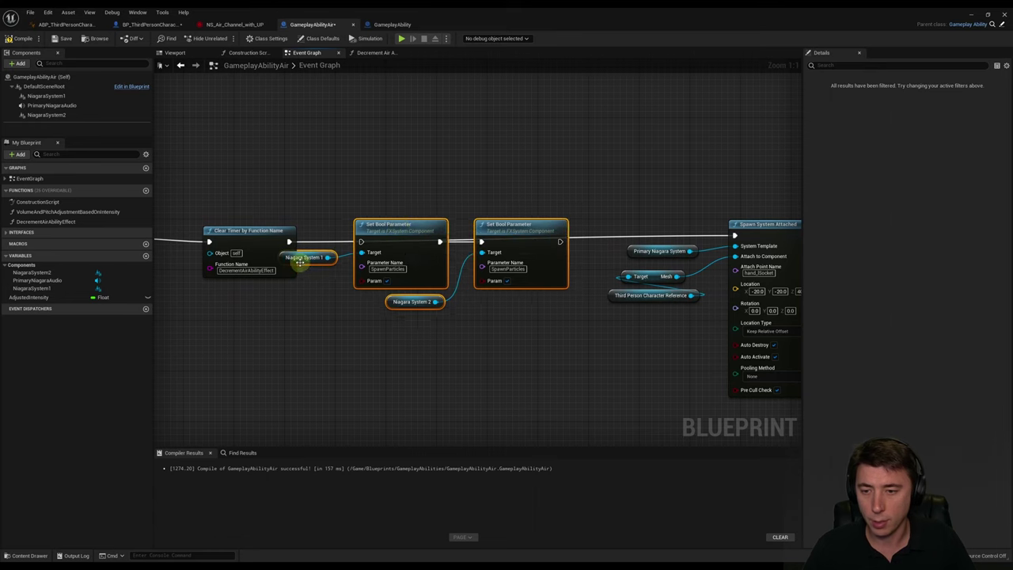
Wire the copied Set Bool Parameter nodes between Clear Timer and the first Spawn System Attached, with Param unchecked on both
click(304, 259)
drag(302, 260, 245, 296)
drag(289, 241, 362, 241)
drag(559, 241, 734, 235)
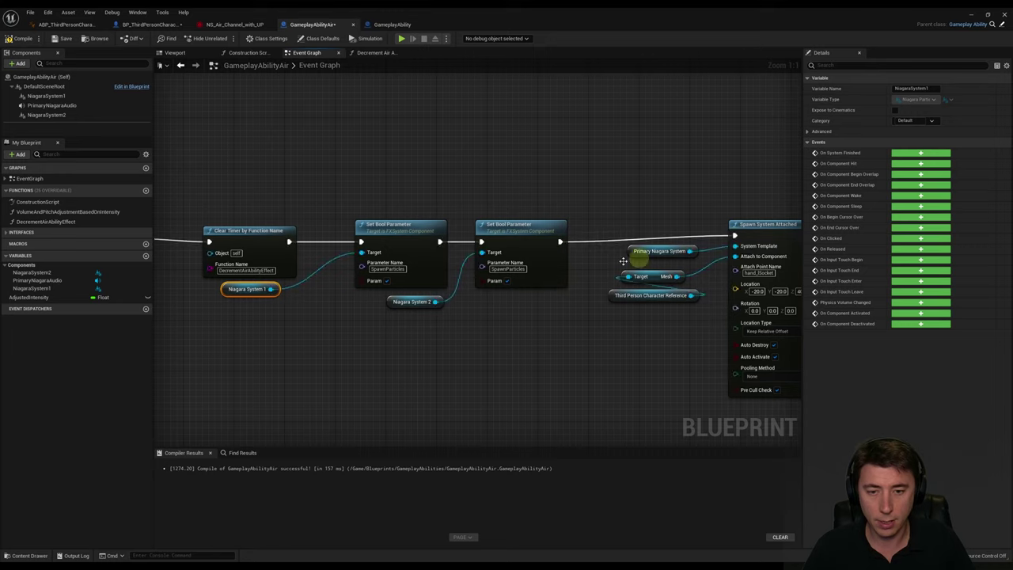
click(508, 281)
click(387, 281)
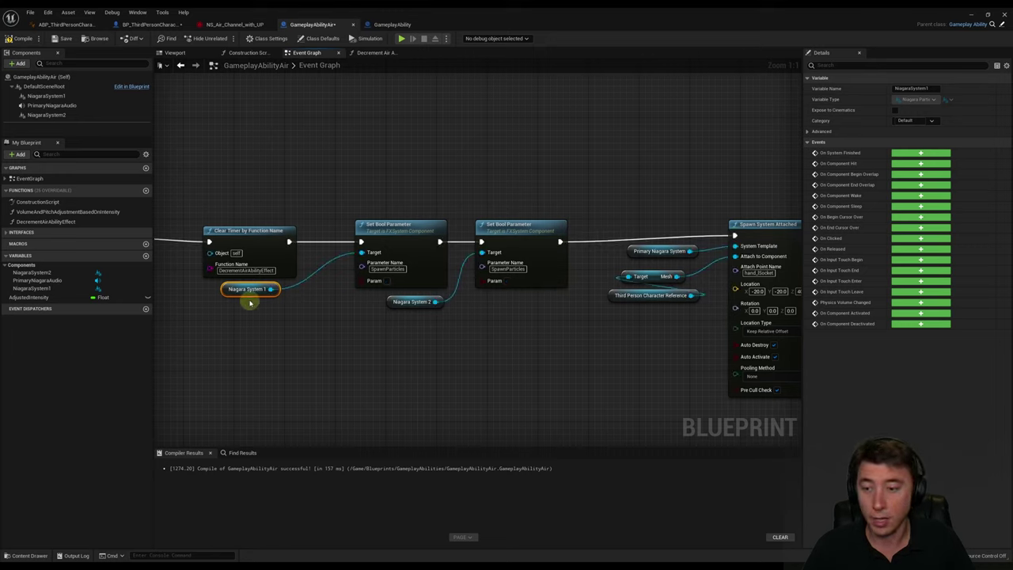
Tidy the copied Set Bool Parameter nodes and the Niagara System 1 and 2 references closer to Clear Timer by Function Name
drag(247, 290, 235, 296)
drag(388, 227, 357, 227)
drag(513, 230, 481, 230)
drag(411, 309, 365, 310)
right_drag(358, 339, 207, 181)
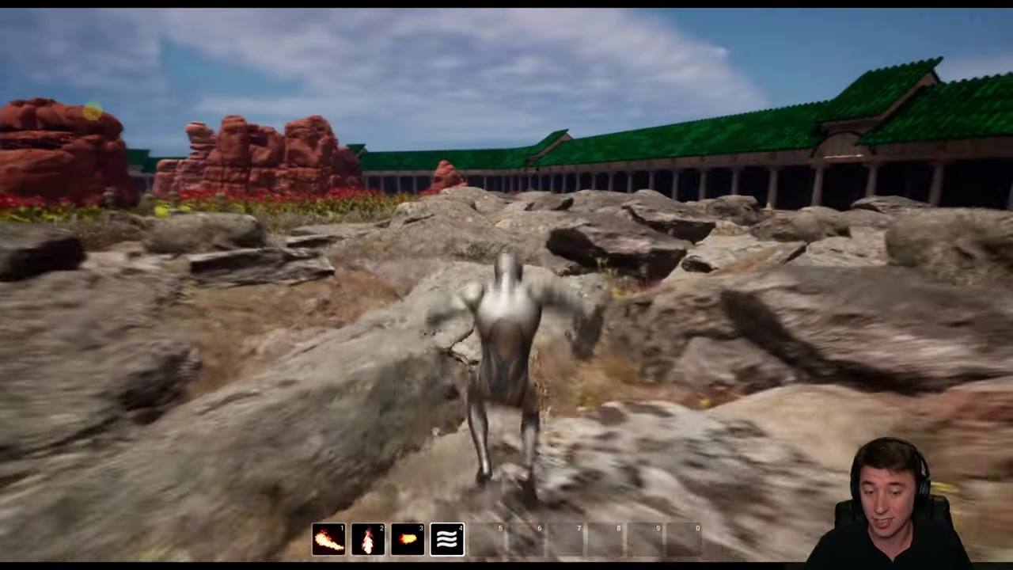
Make the character jump during the play test with the air ability selected
key(space)
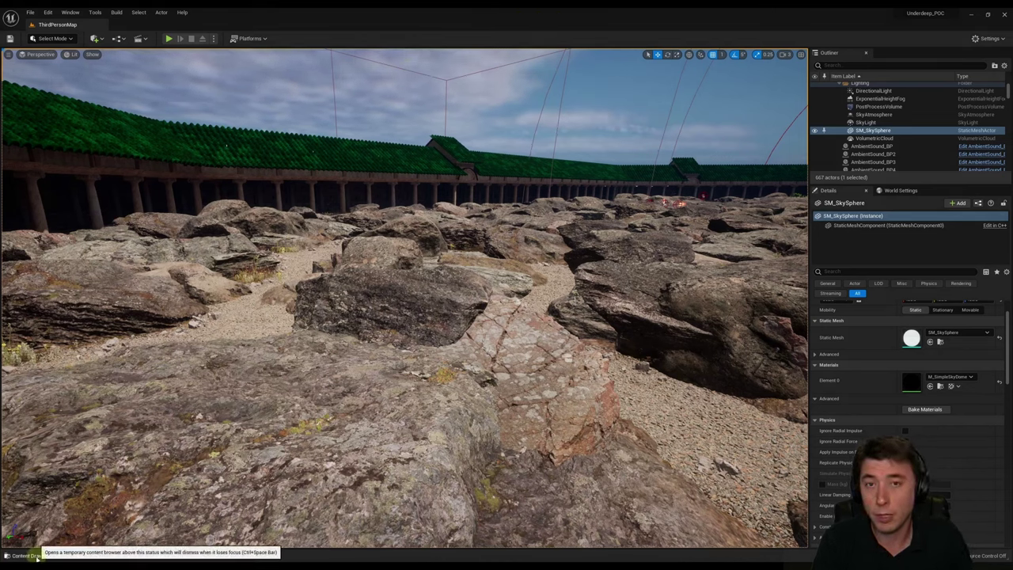
Open the AirChannel_Cue sound cue from the Sound/GameplayAbilities/Air content folder
click(36, 557)
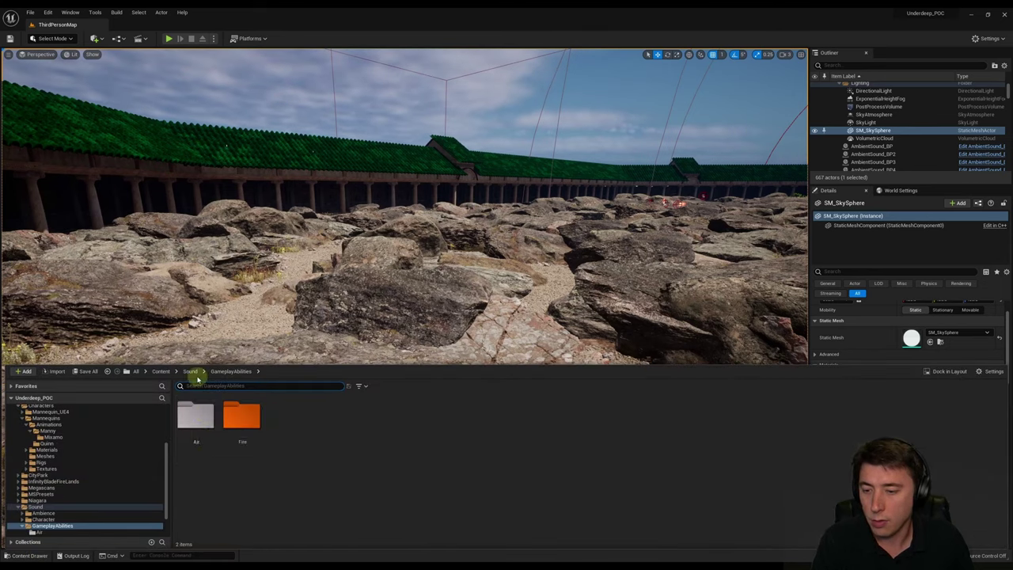
double_click(195, 416)
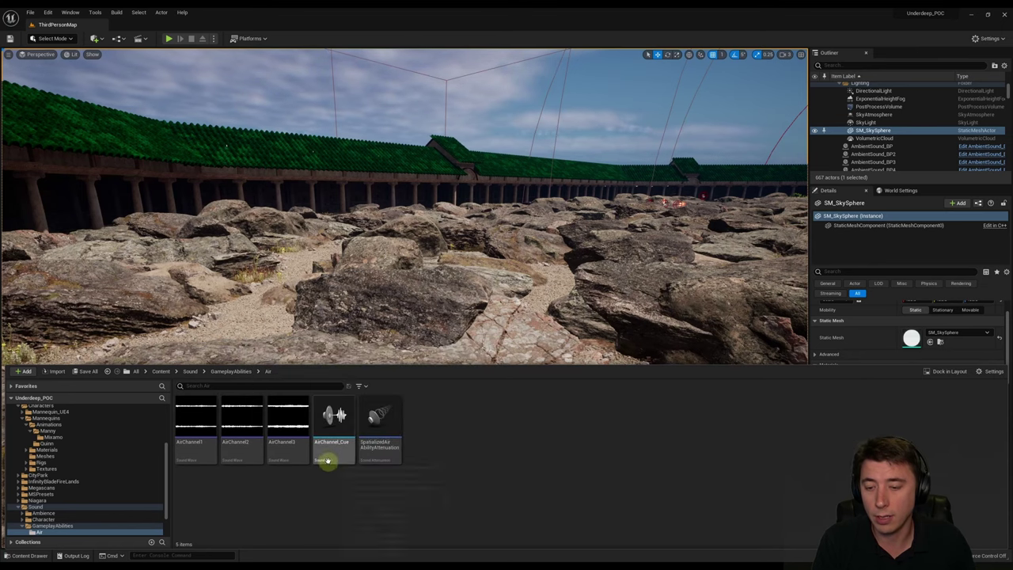
double_click(333, 450)
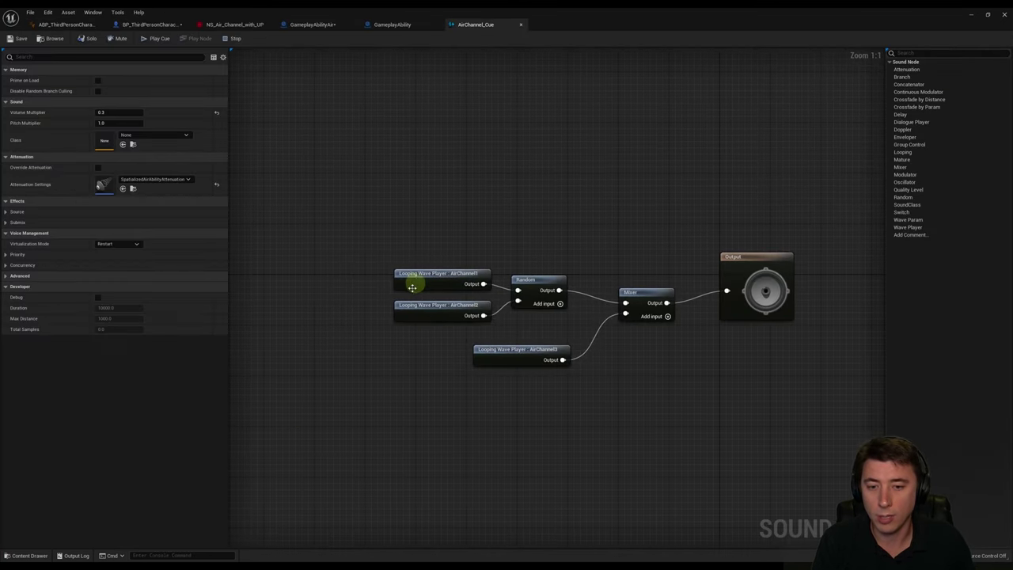
Examine AirChannel_Cue's looping wave players, Random, Mixer and Output nodes, and open its SpatializedAirAbilityAttenuation settings
click(529, 347)
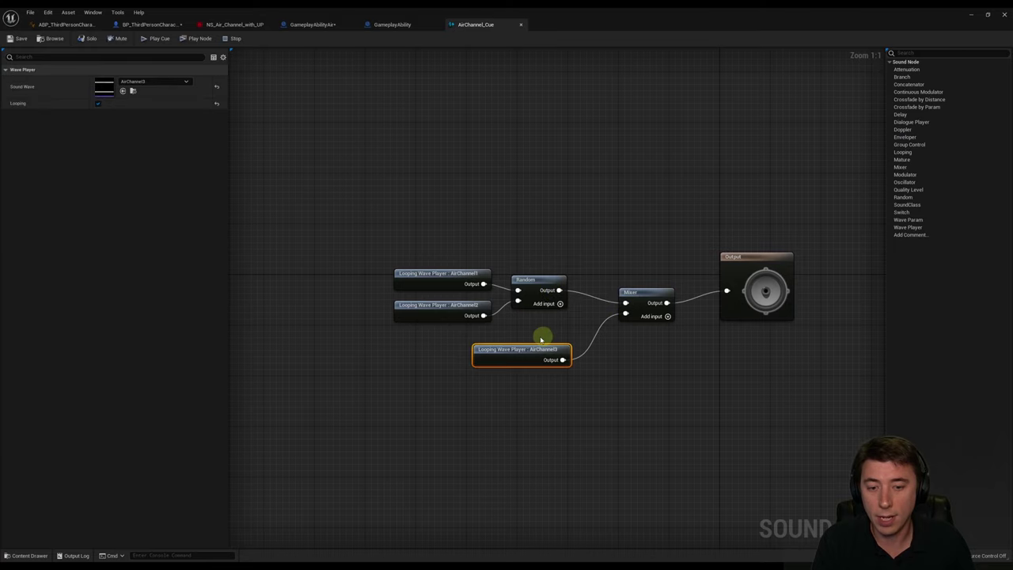
click(481, 338)
click(468, 317)
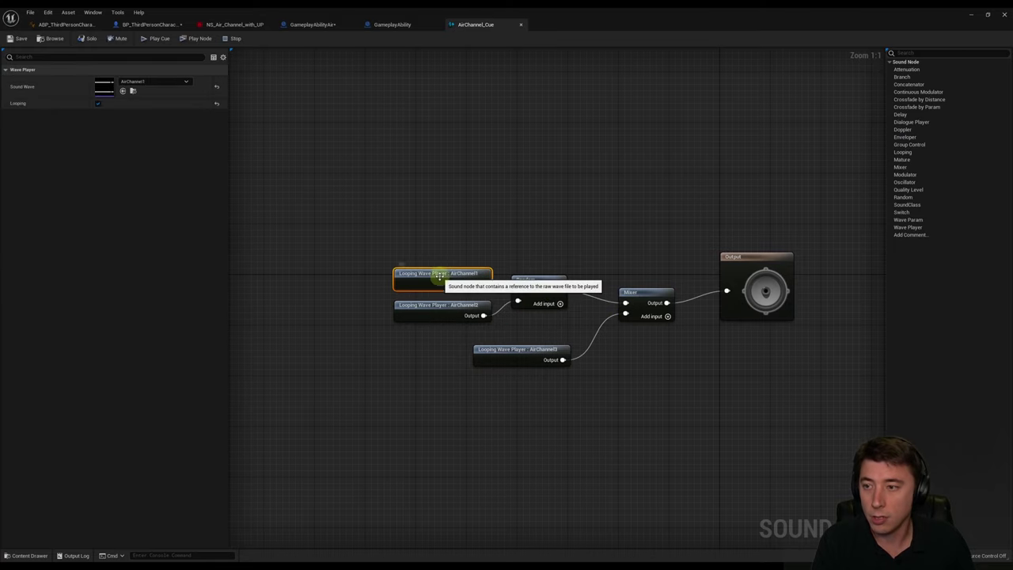
click(501, 357)
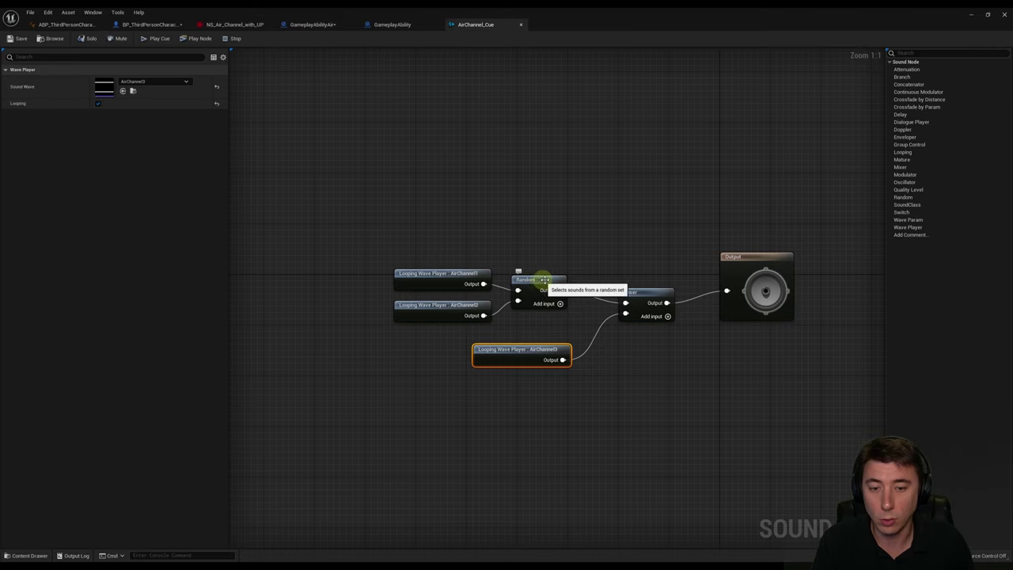
click(534, 288)
click(635, 295)
click(640, 328)
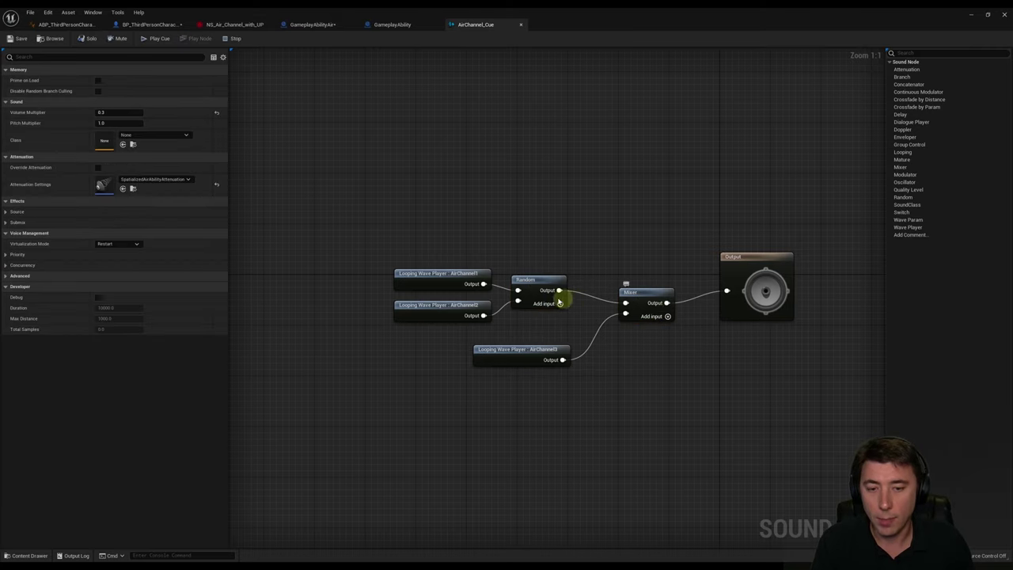
click(742, 261)
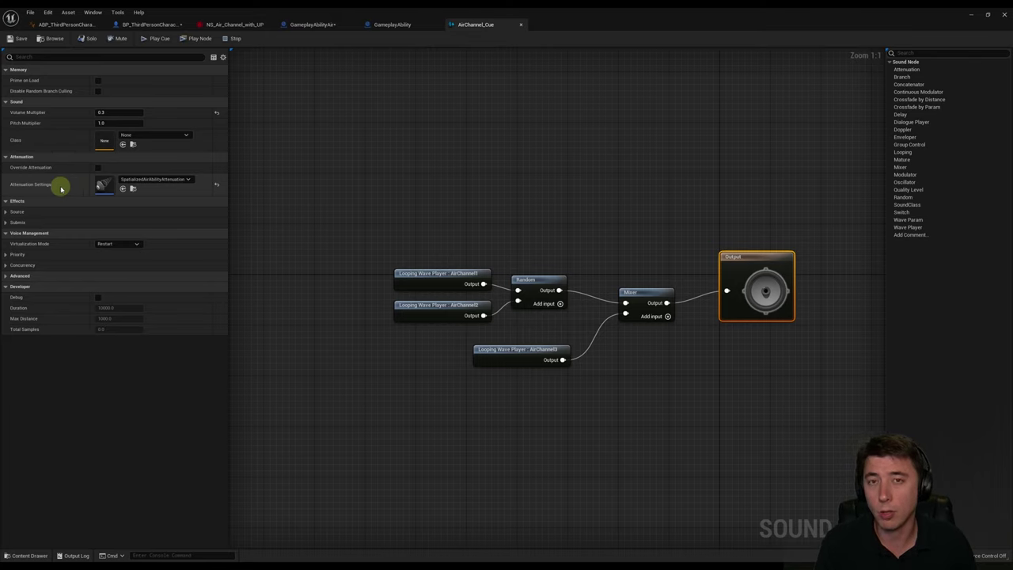
double_click(103, 186)
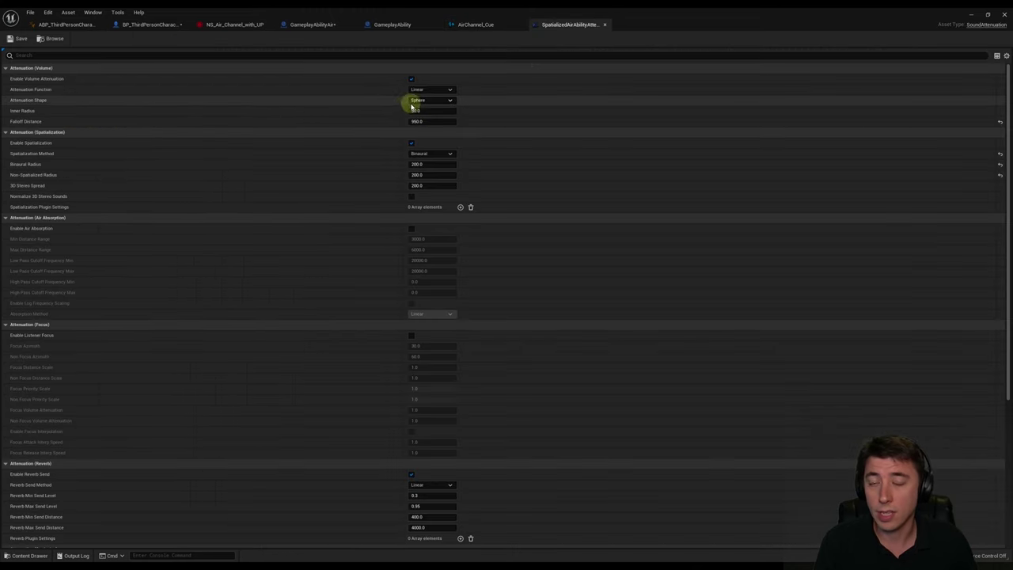
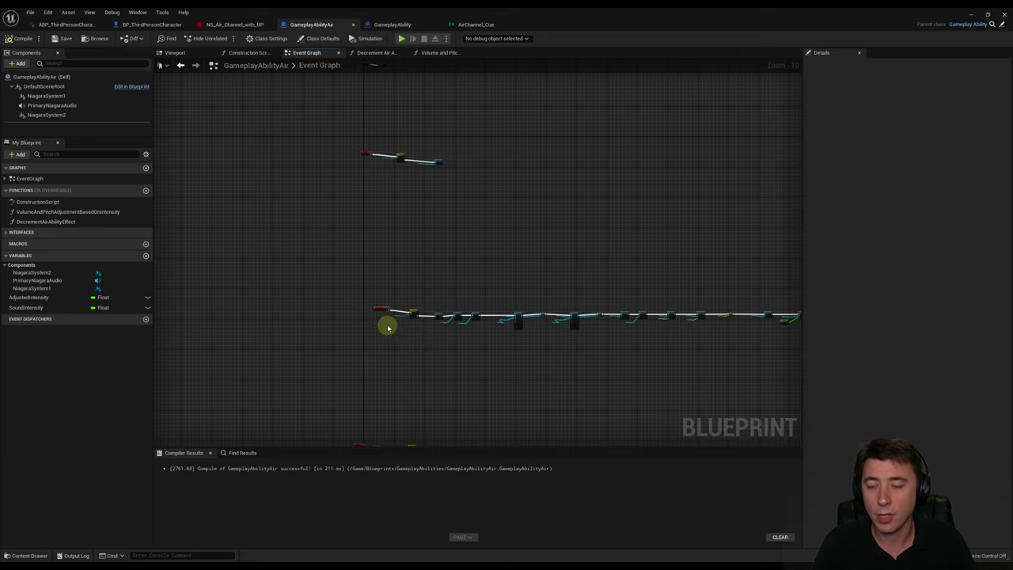
In GameplayAbilityAir's Event Graph, move the Set Sound and Play nodes away from the Adjusted Intensity SET node to make room
scroll(388, 327, up, 9)
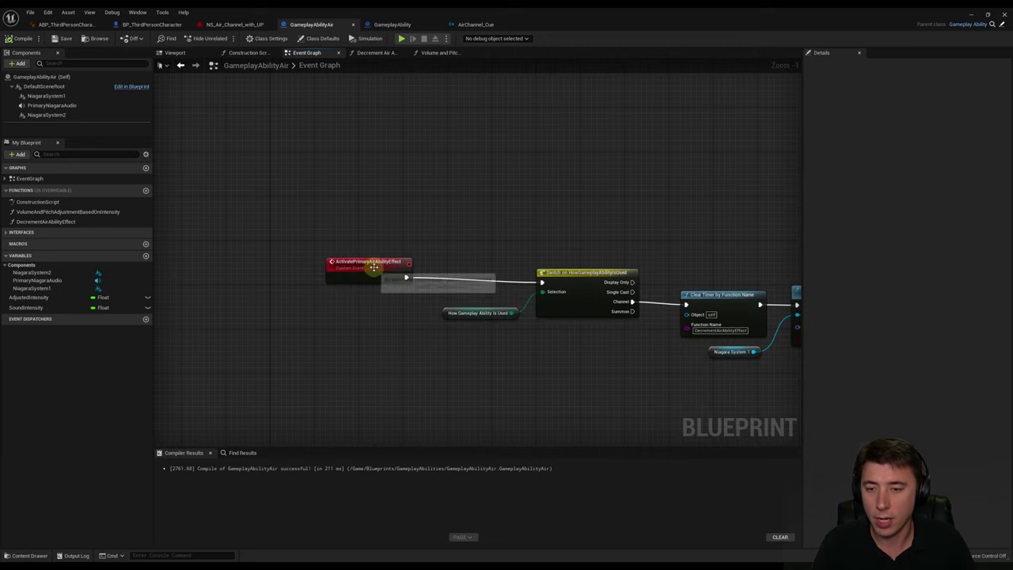
scroll(475, 333, down, 7)
scroll(578, 329, up, 2)
scroll(572, 322, down, 1)
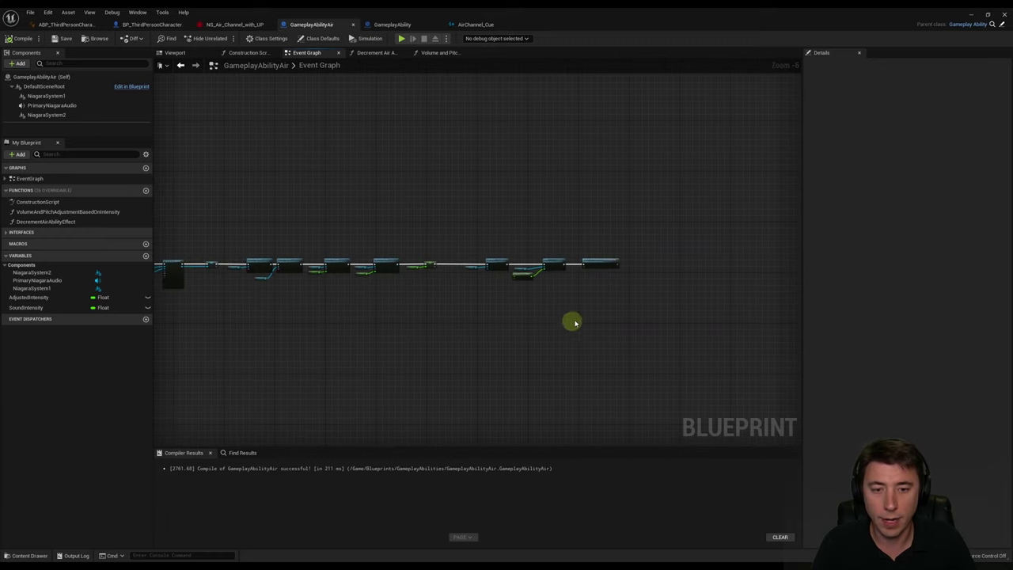
scroll(493, 283, up, 5)
scroll(468, 281, up, 2)
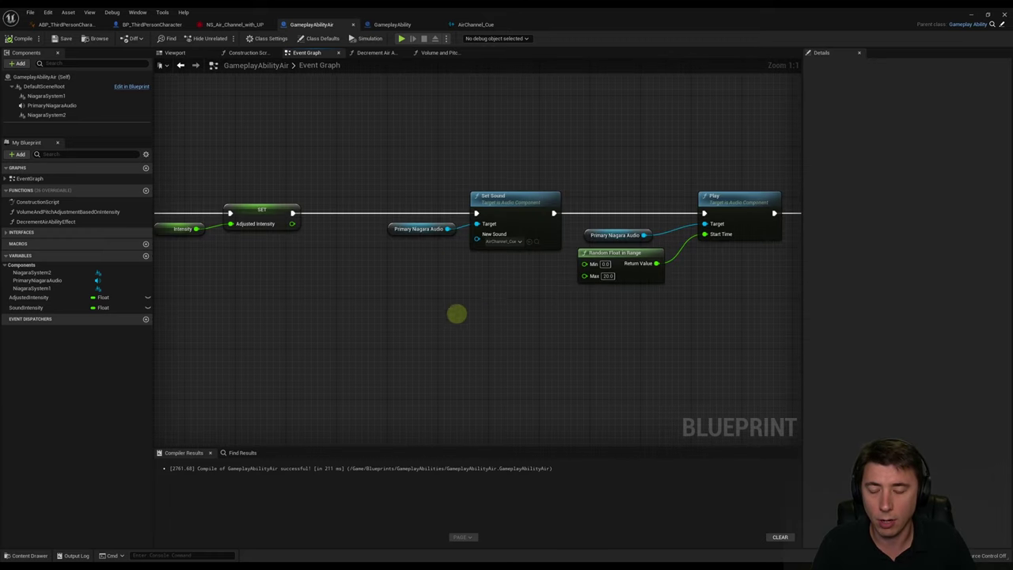
right_drag(457, 314, 572, 309)
scroll(396, 344, down, 3)
drag(329, 225, 638, 303)
drag(445, 258, 552, 253)
scroll(373, 270, up, 3)
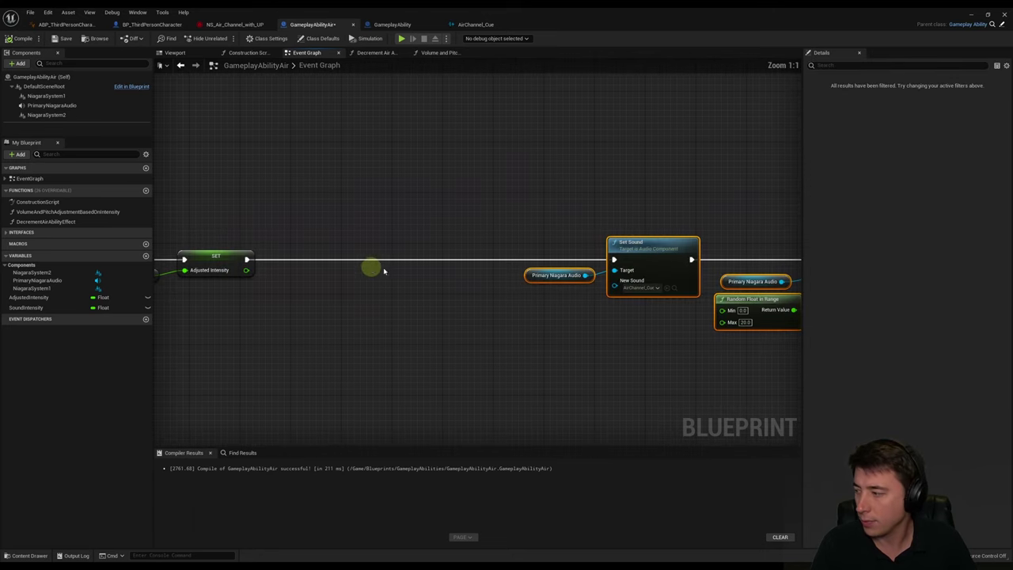
Add an Is Playing check on Primary Niagara Audio after the Adjusted Intensity SET node and feed its result into a new Branch
drag(49, 106, 290, 278)
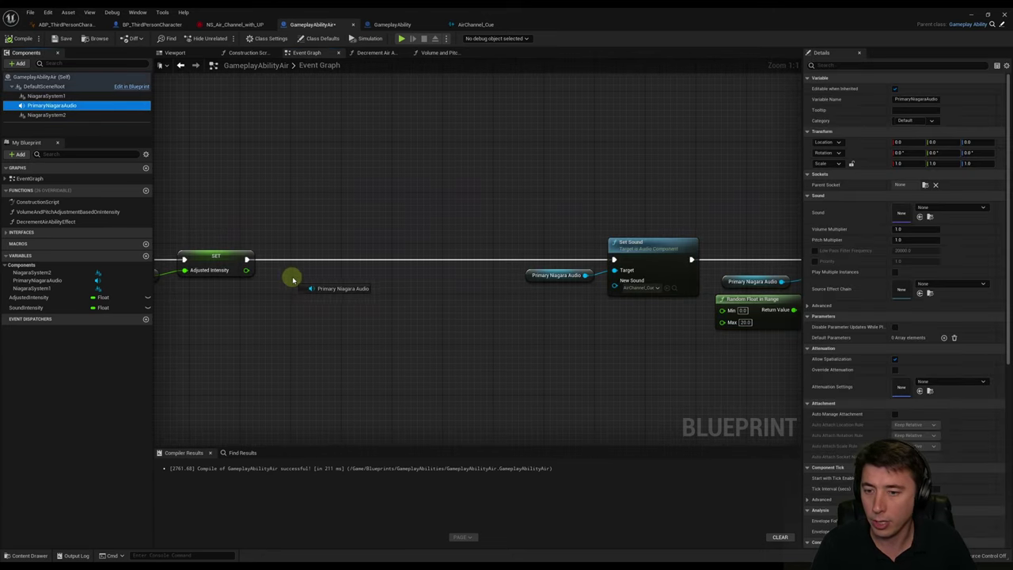
drag(351, 282, 311, 343)
text(is playing)
key(Return)
drag(376, 307, 400, 263)
text(branch)
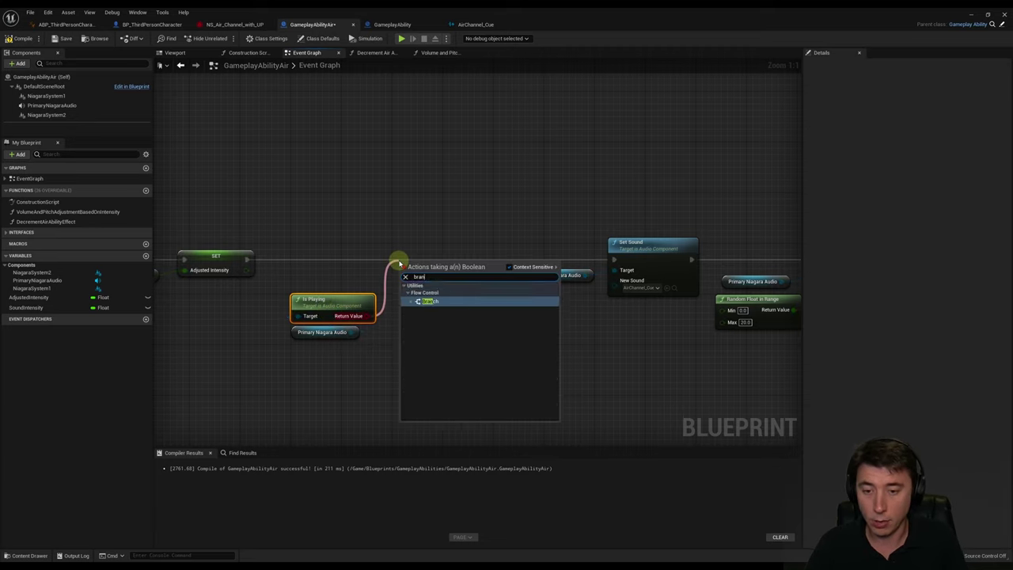
click(429, 301)
right_drag(288, 260, 195, 255)
Route the Branch's False output through the lowered Set Sound and Play nodes, and its True output directly to the Volume and Pitch Adjustment call
drag(366, 254, 518, 253)
right_drag(676, 222, 566, 215)
drag(375, 220, 742, 382)
drag(440, 242, 351, 282)
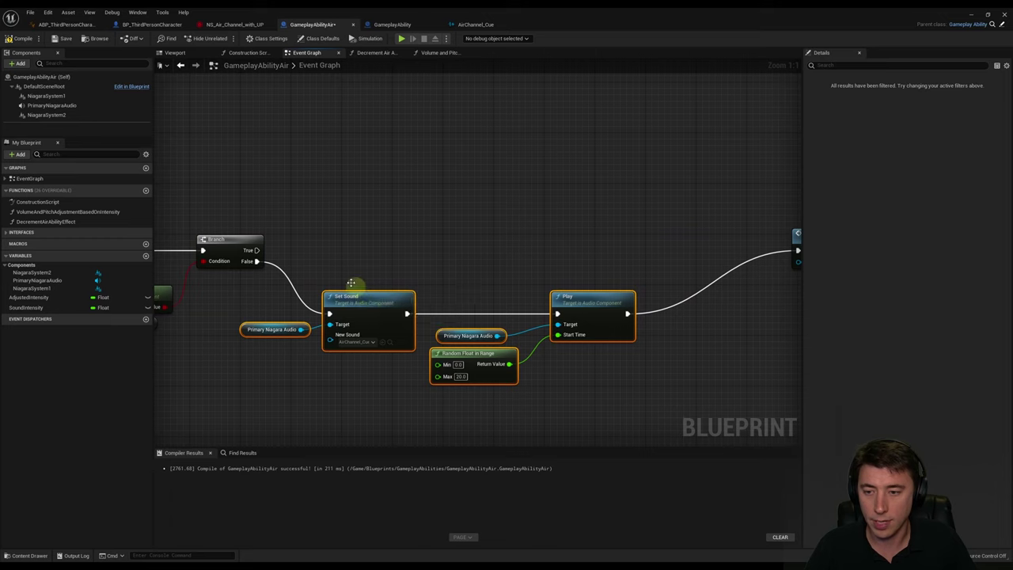
drag(251, 250, 697, 251)
drag(722, 237, 658, 241)
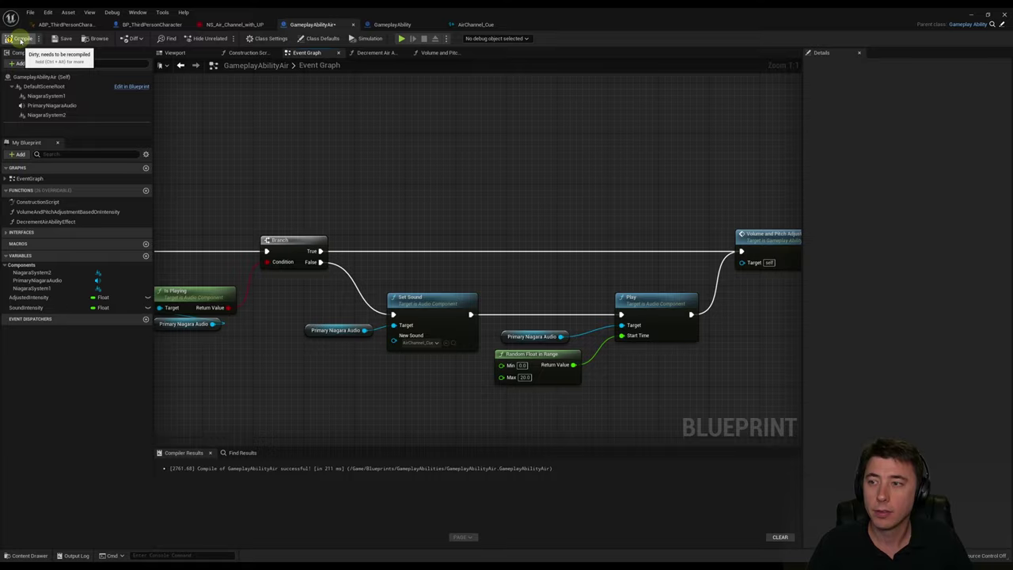
Compile GameplayAbilityAir, then return to the level editor and open StarterContent's Particles folder
click(22, 38)
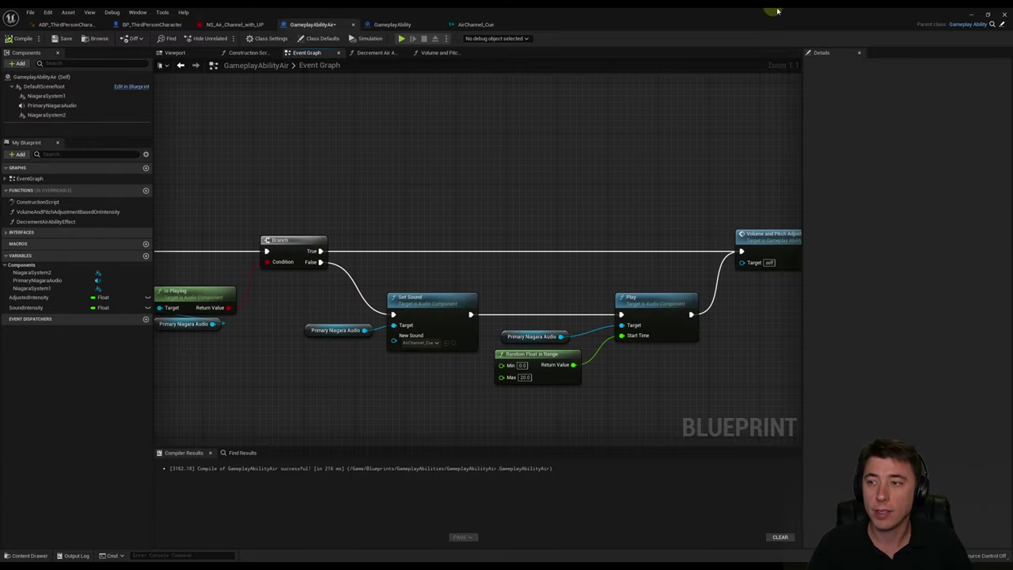
click(972, 14)
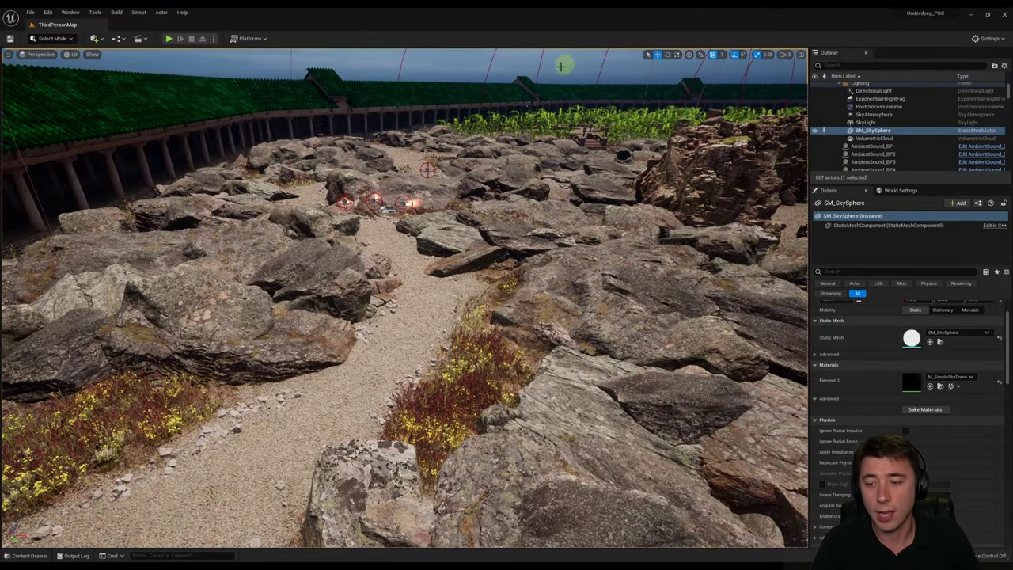
click(41, 555)
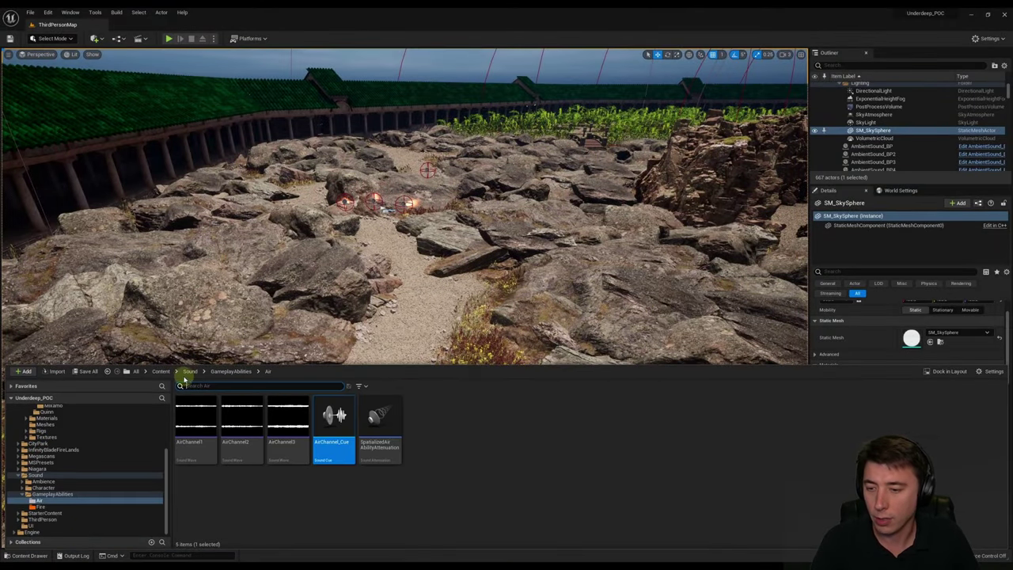
click(161, 371)
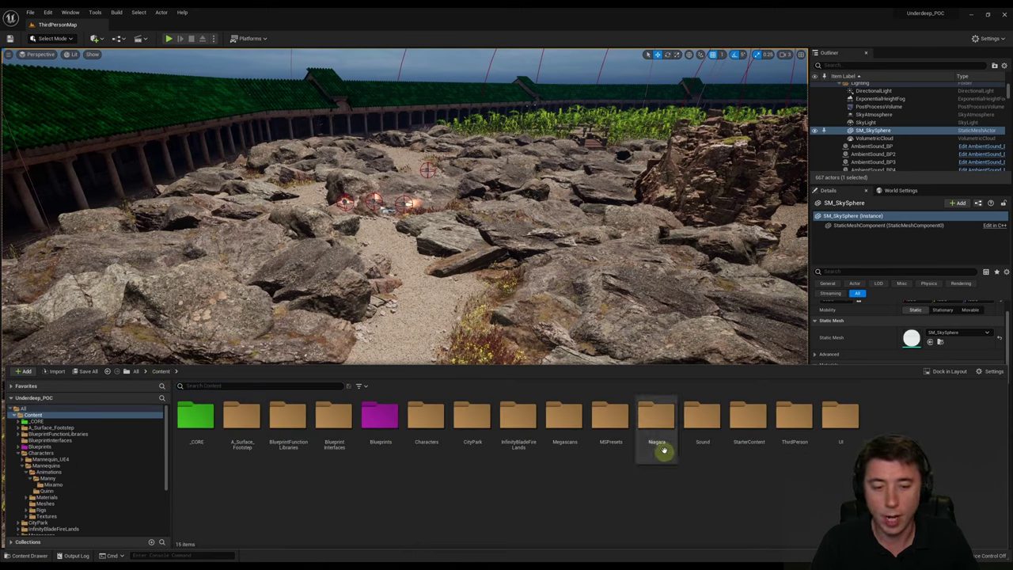
double_click(743, 424)
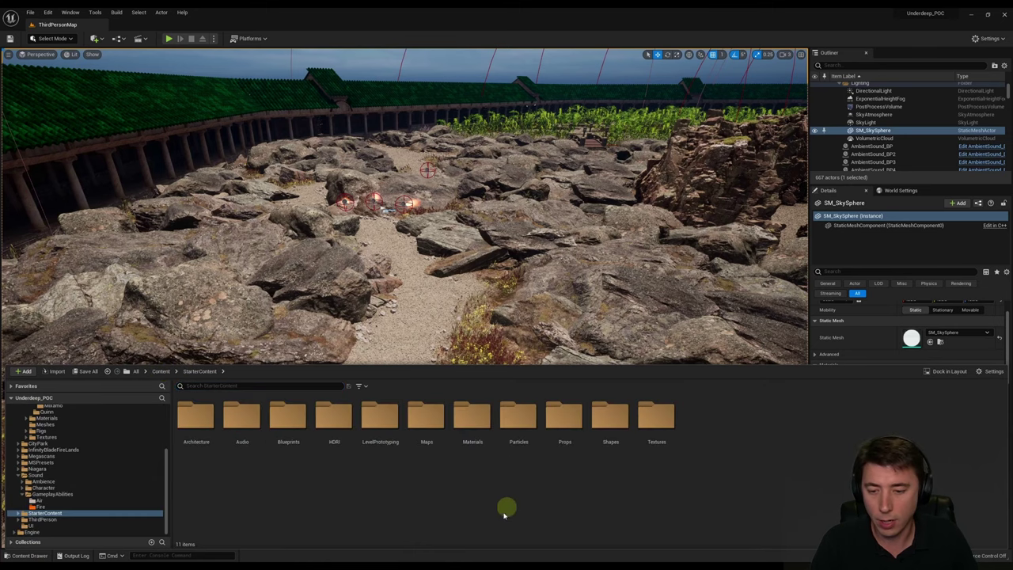
double_click(516, 419)
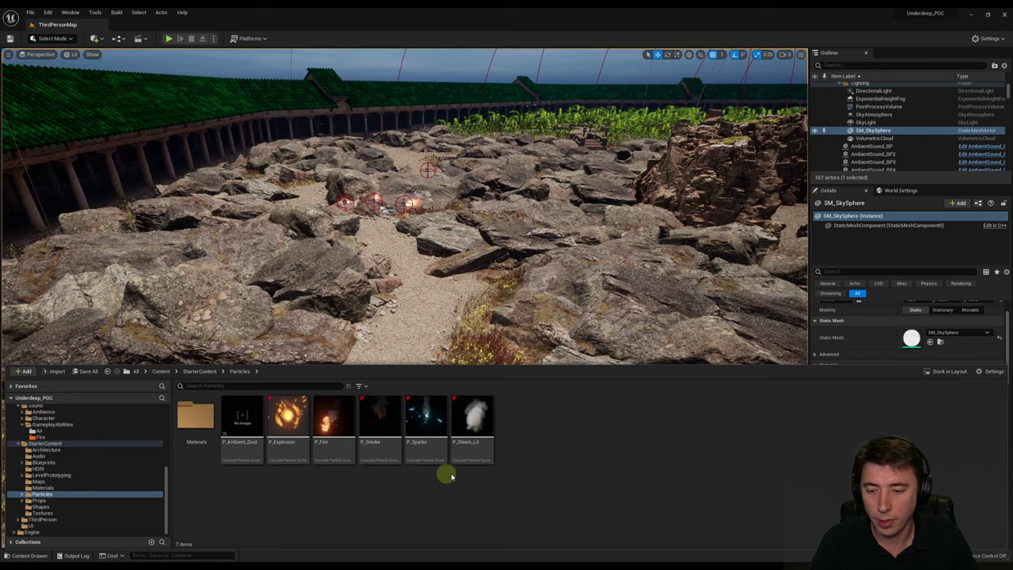
Convert the P_Steam_Lit particle system to a Niagara system and rename the converted asset NS_SmallCloud_Base
right_click(466, 415)
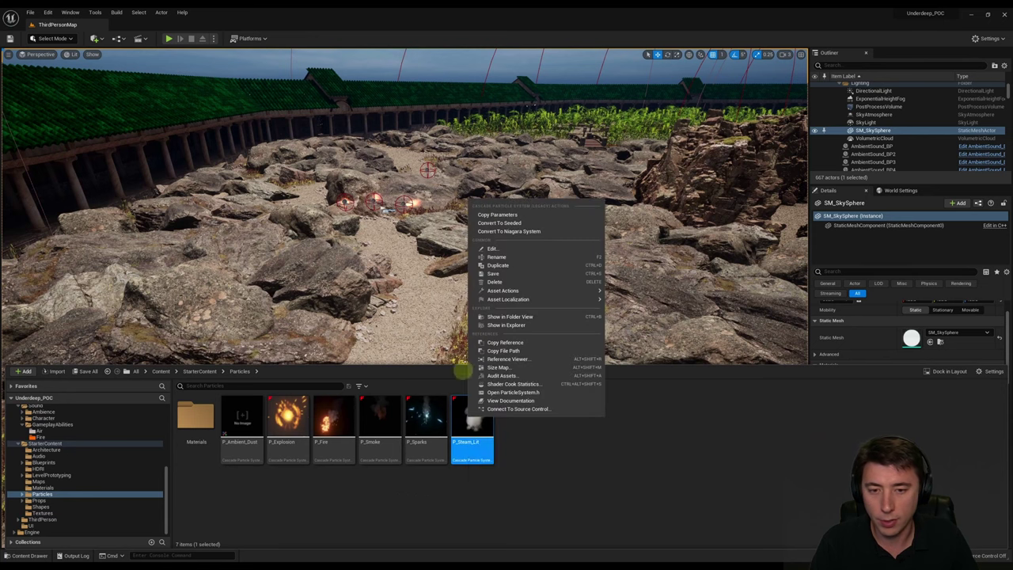
click(507, 231)
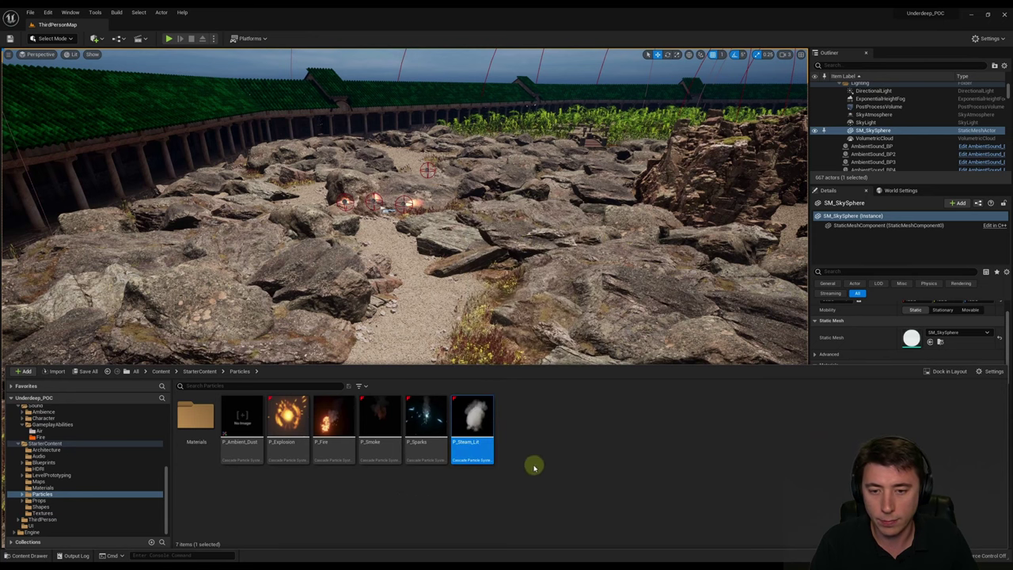
right_click(516, 414)
click(547, 270)
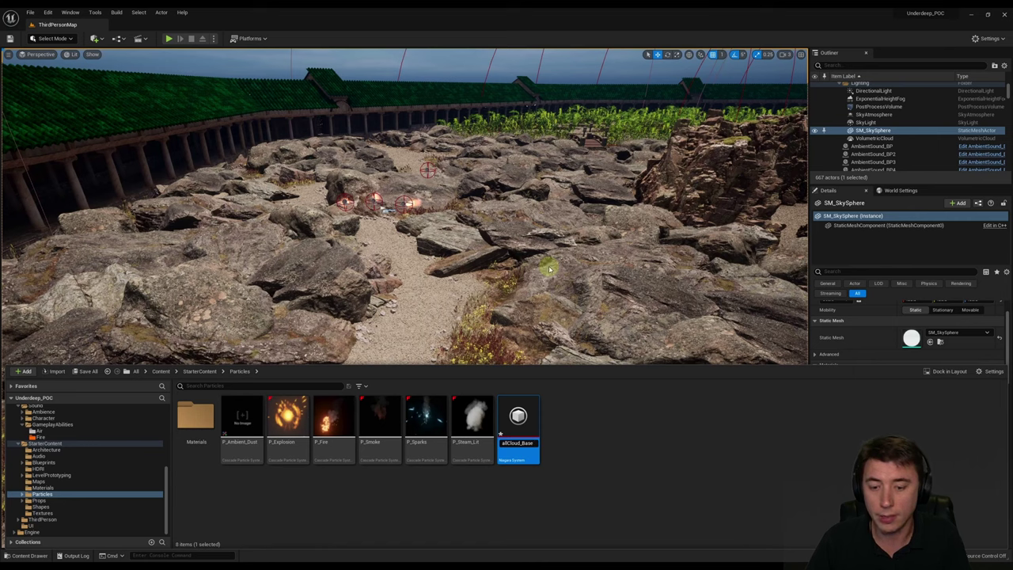
key(Return)
Move NS_SmallCloud_Base into the Air folder under Niagara's GameplayAbilities and display that folder
scroll(17, 448, up, 5)
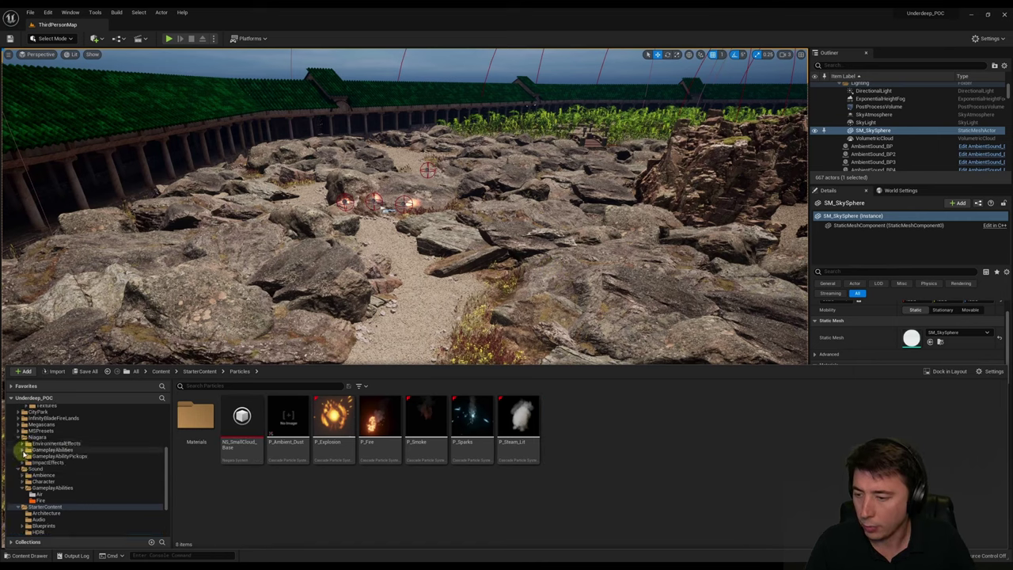
click(24, 450)
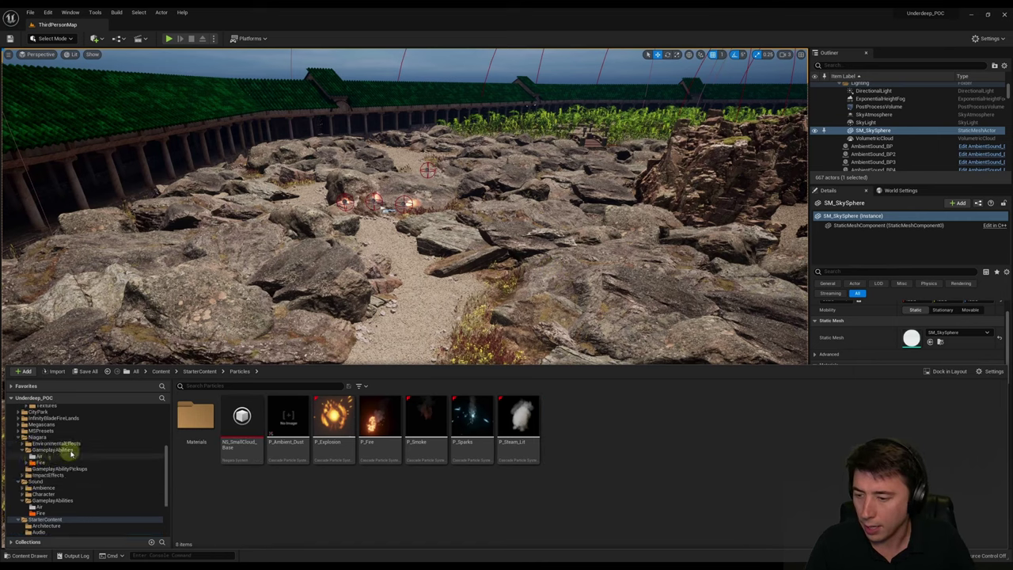
click(242, 424)
drag(242, 424, 38, 459)
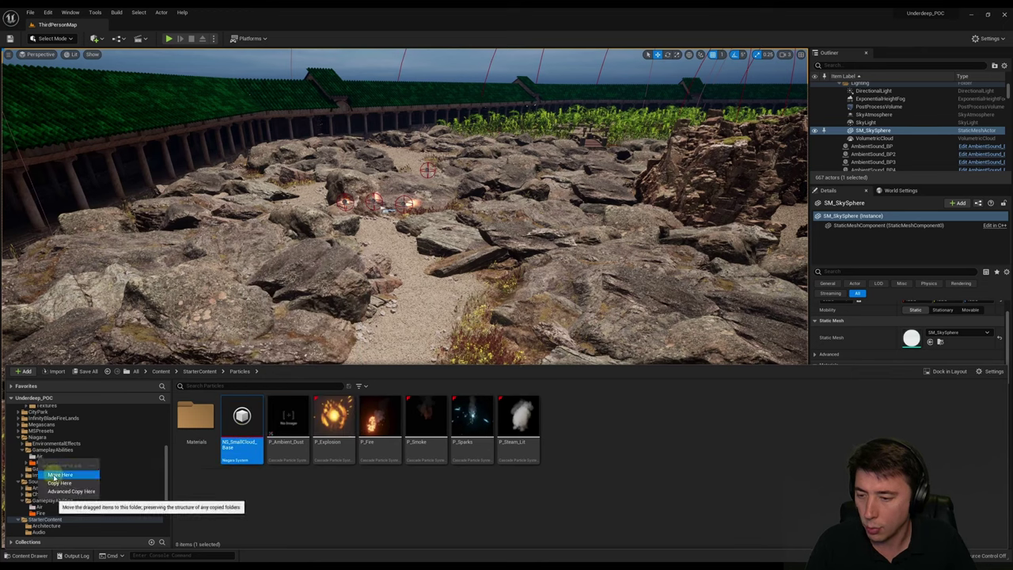
click(55, 473)
click(37, 457)
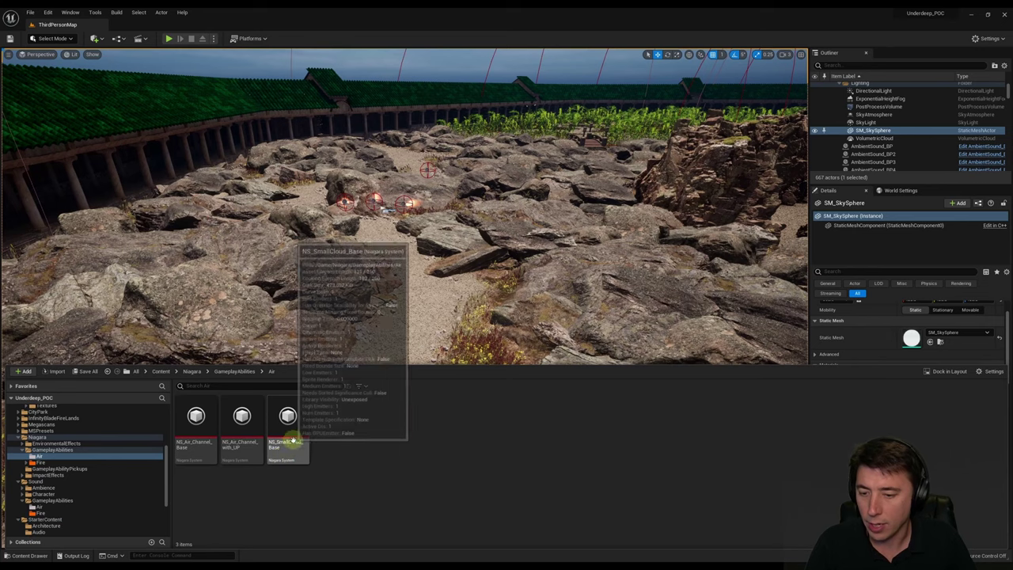
Open NS_SmallCloud_Base and acknowledge and clear the Cascade conversion messages on its Particle_Emitter
double_click(288, 434)
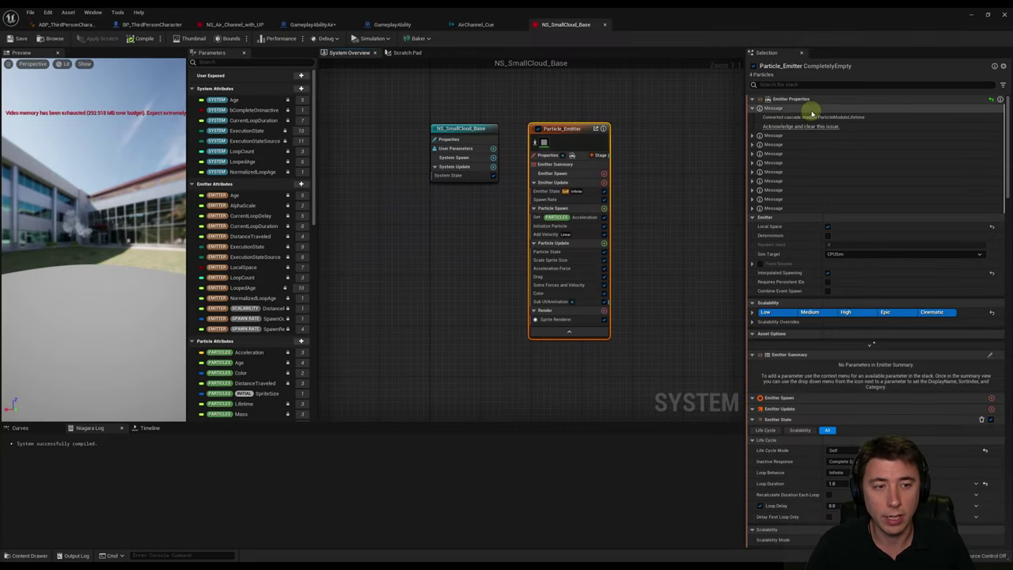
click(801, 127)
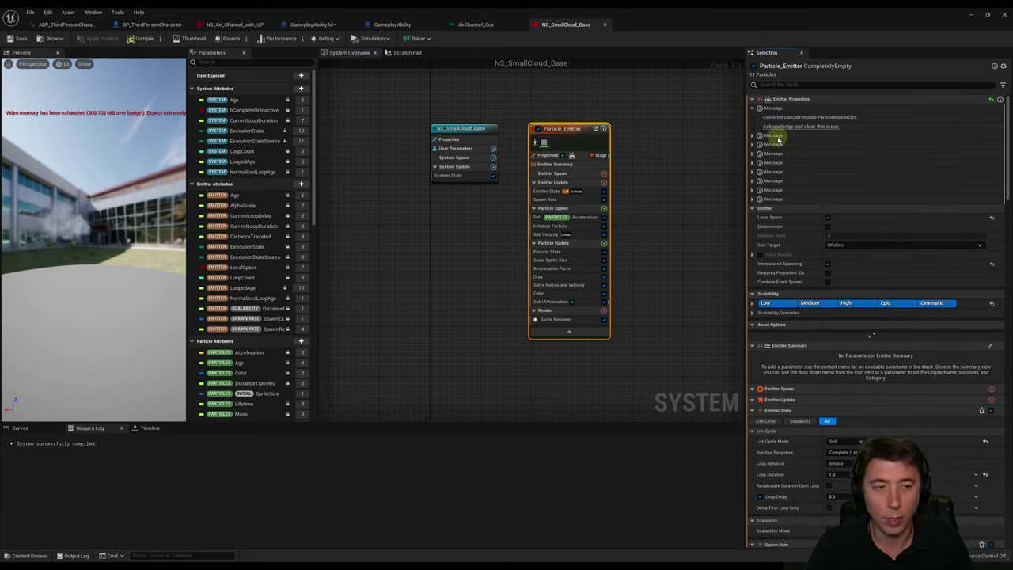
click(790, 127)
click(753, 108)
click(768, 127)
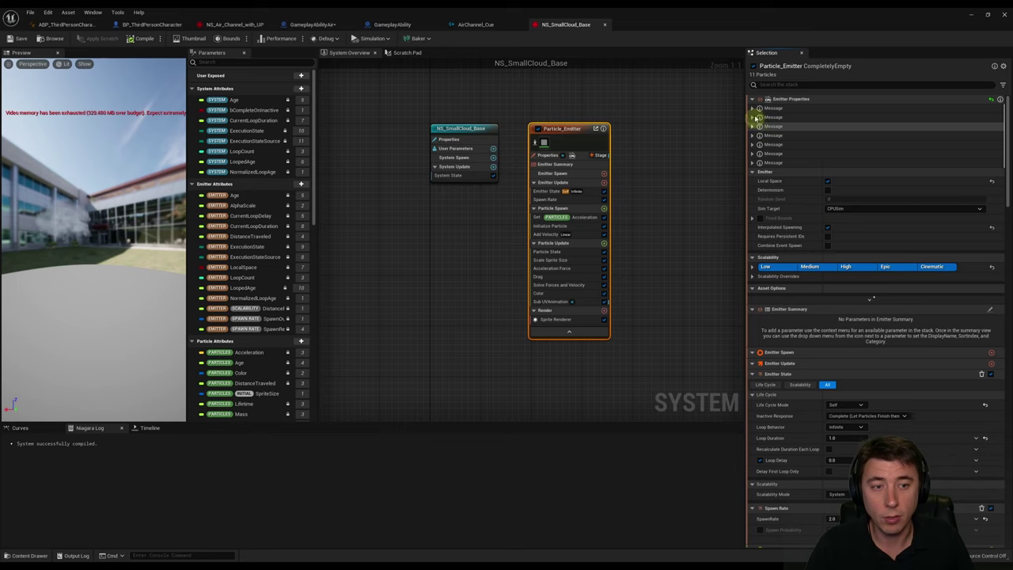
click(753, 108)
click(768, 127)
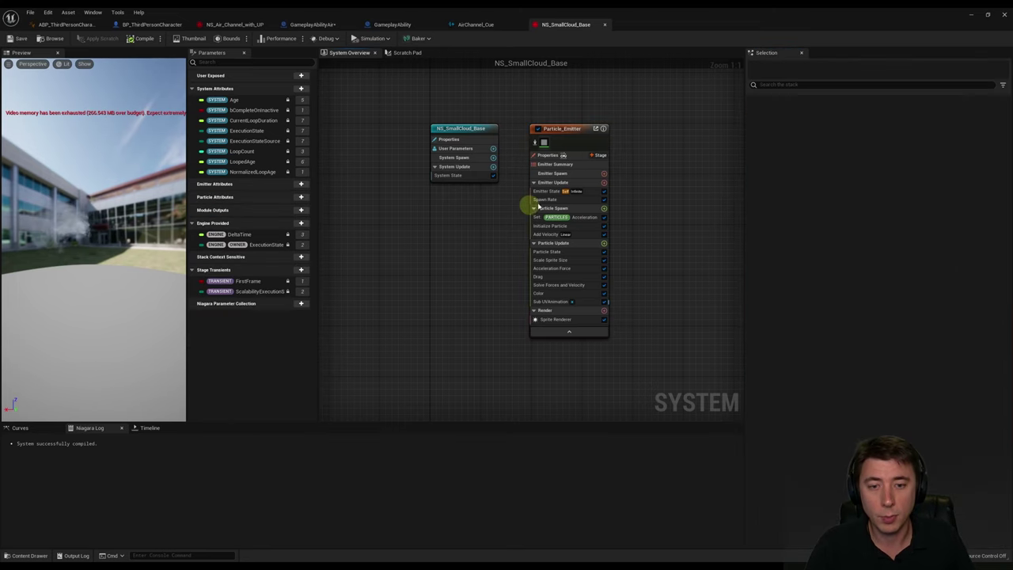
Set Particle_Emitter's Spawn Rate to 10
click(554, 199)
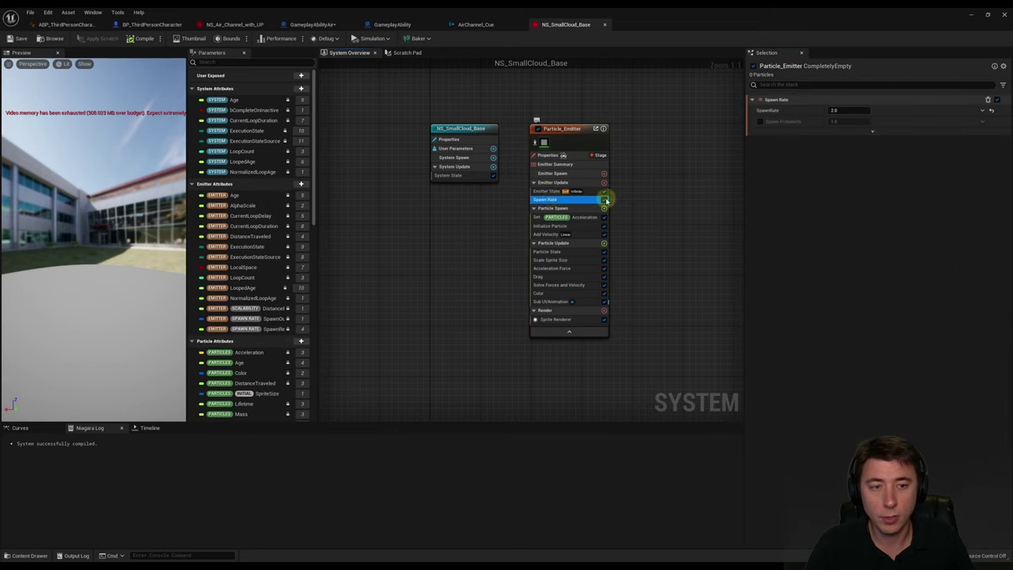
click(840, 110)
text(10)
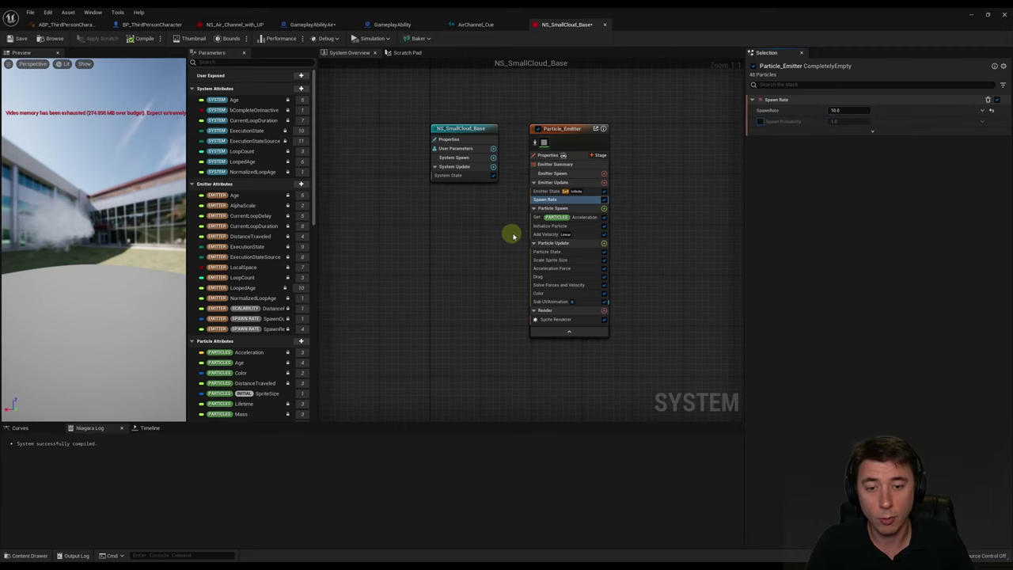
In the Add Velocity module, set the random range's minimum Z to 3.5 and maximum Z to -3.5
click(546, 234)
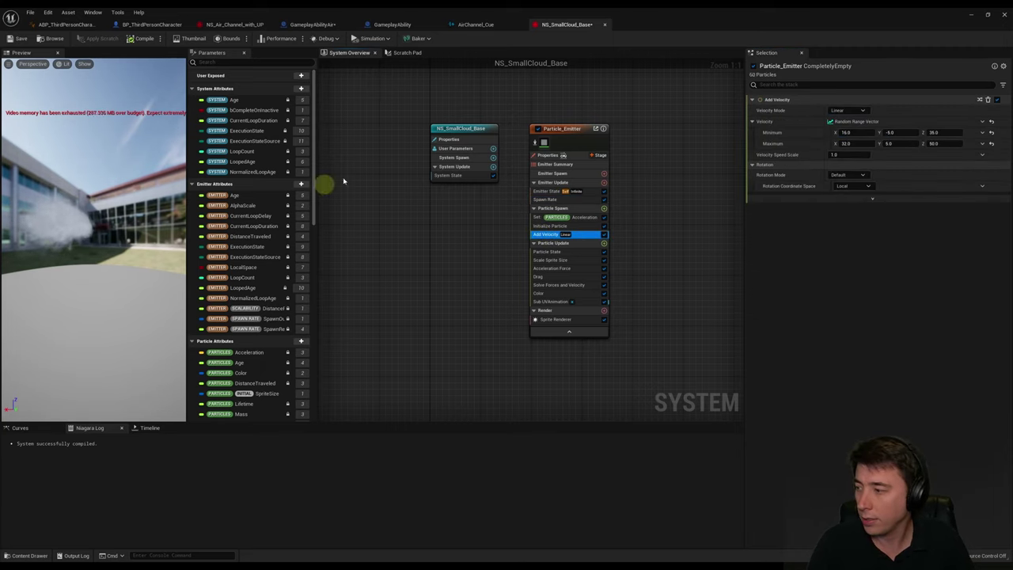
click(893, 133)
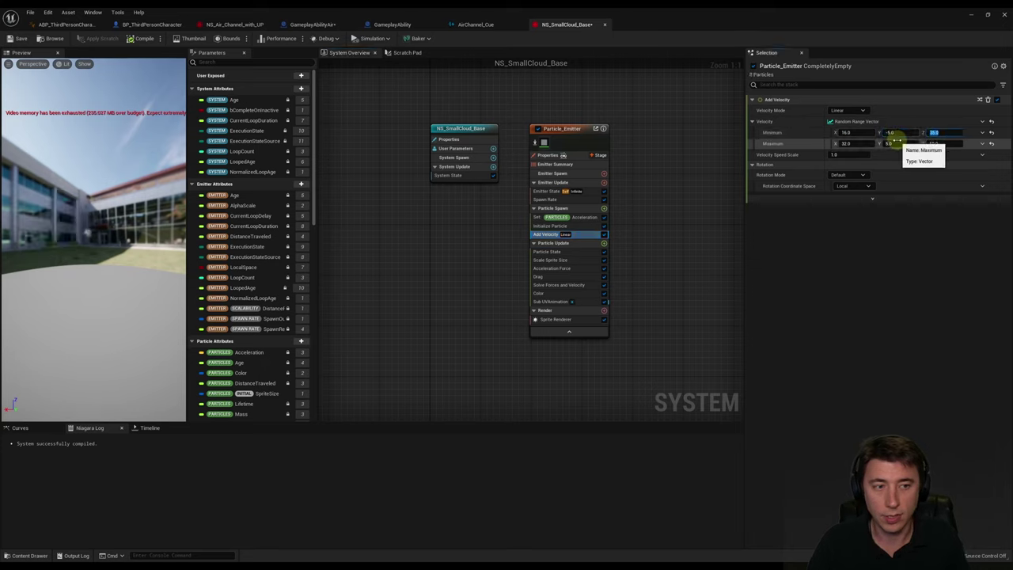
text(3.5)
key(Tab)
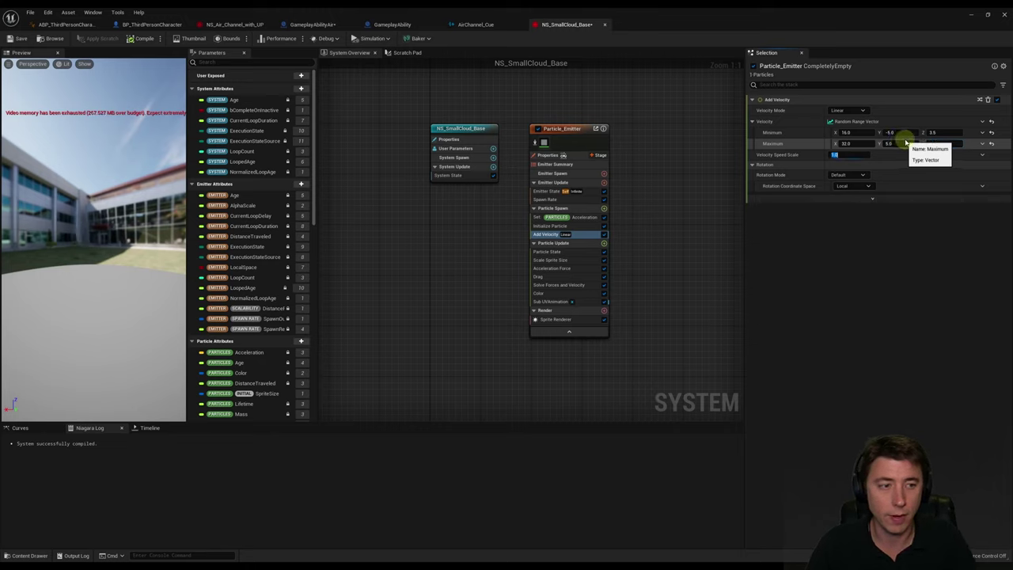
text(-2.5)
key(Tab)
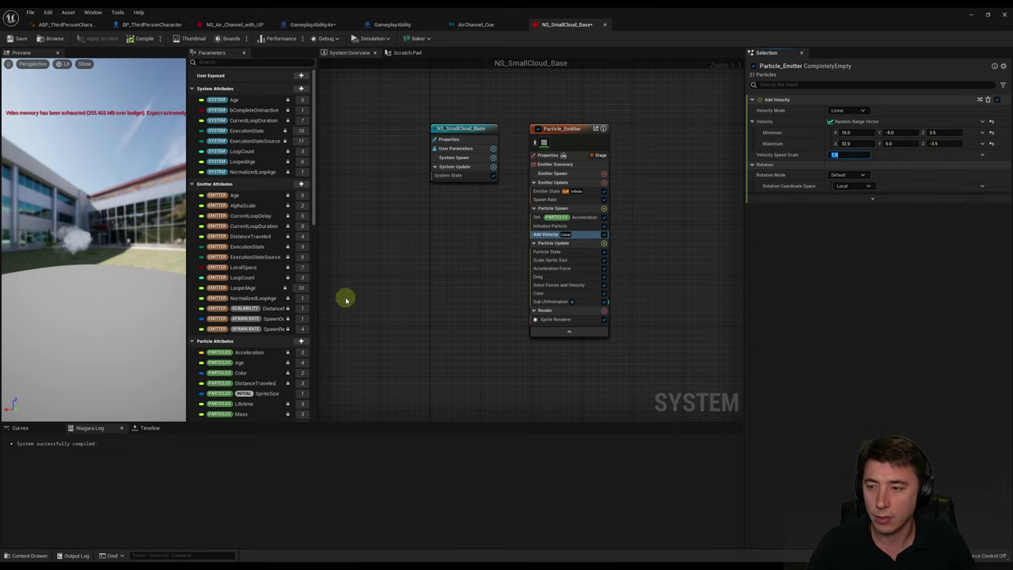
Disable the Acceleration Force module and raise the first key of the Scale Sprite Size curve to about 0.45
click(605, 269)
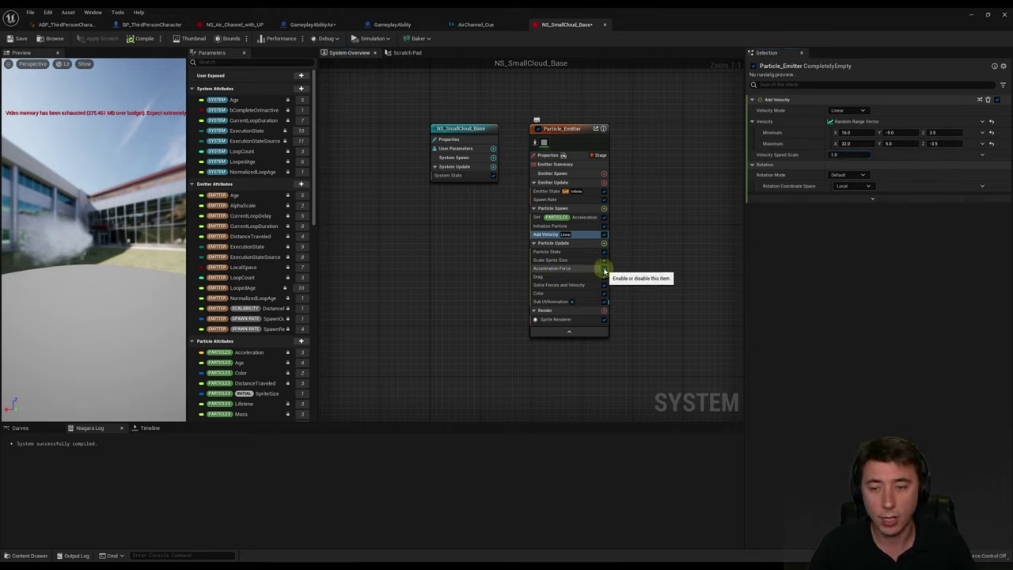
click(606, 272)
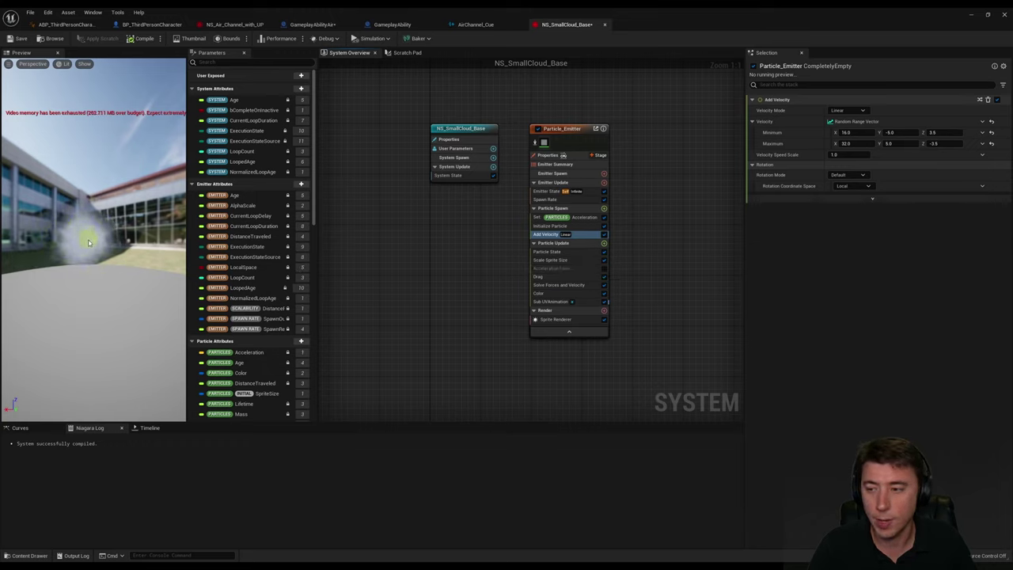
click(559, 261)
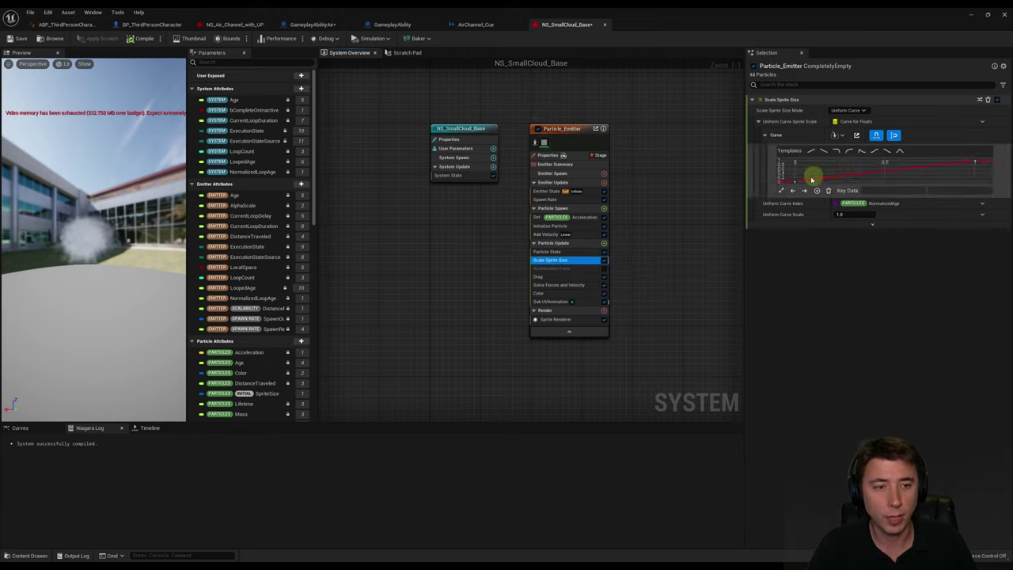
drag(795, 184, 797, 178)
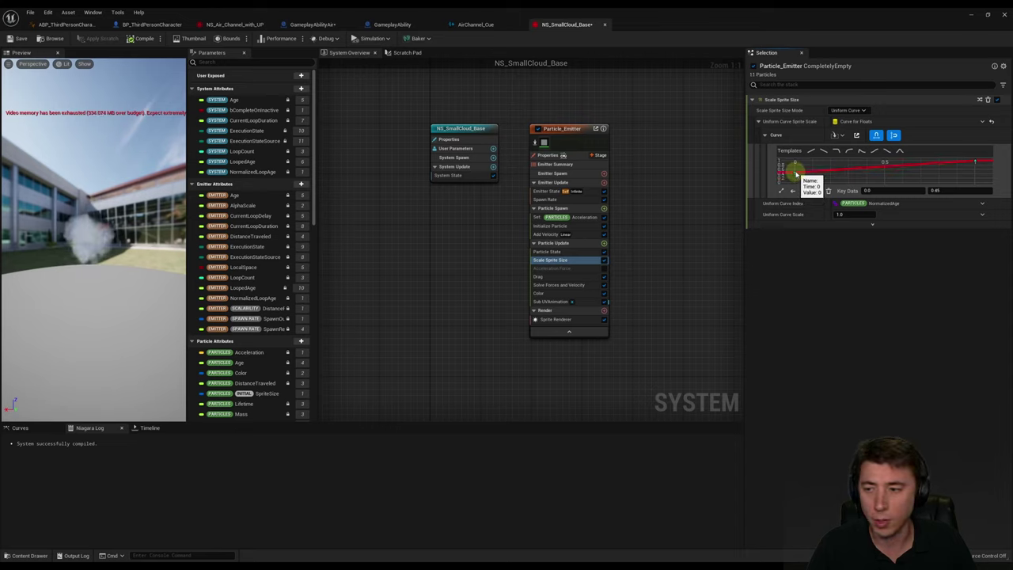
click(676, 190)
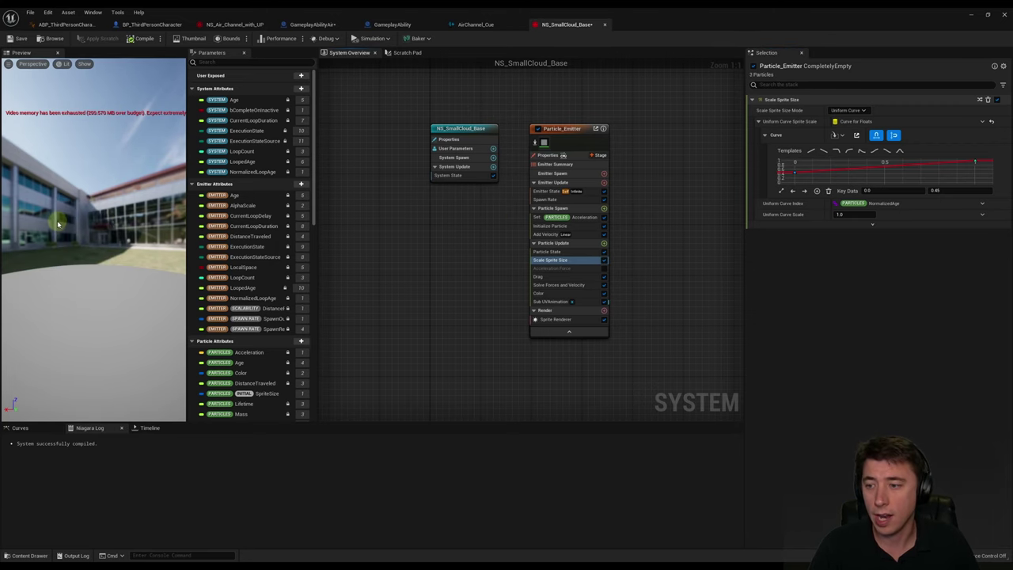
Open the SK_Mannequin skeleton from ABP_ThirdPersonCharacter and add a socket to its root bone
click(67, 25)
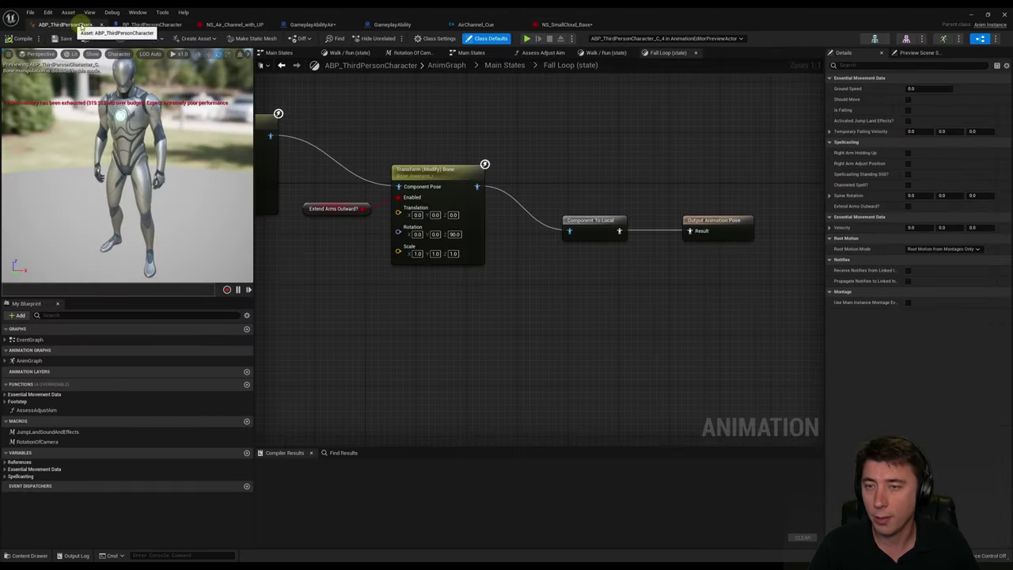
click(878, 39)
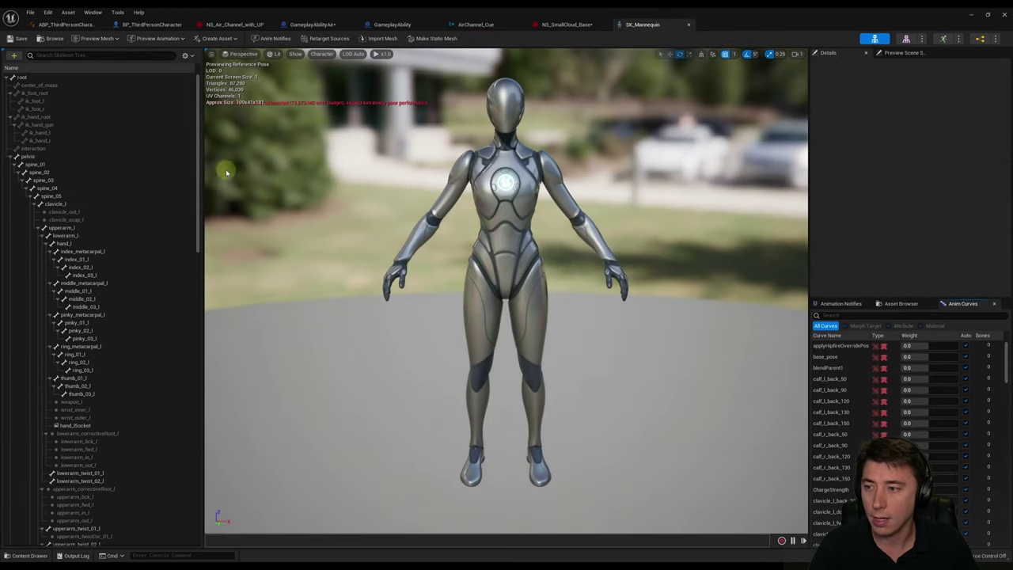
click(28, 78)
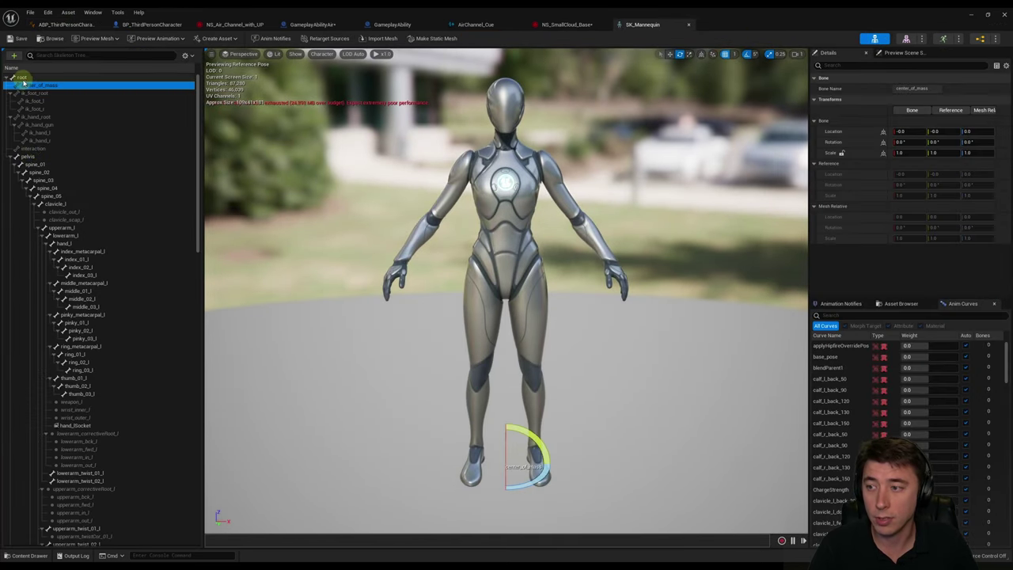
right_click(27, 79)
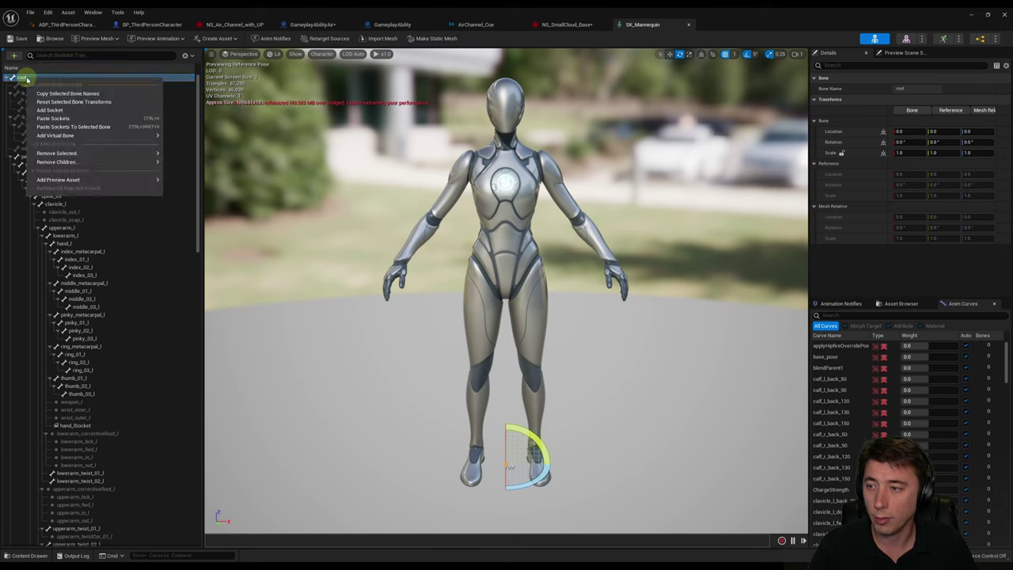
click(64, 110)
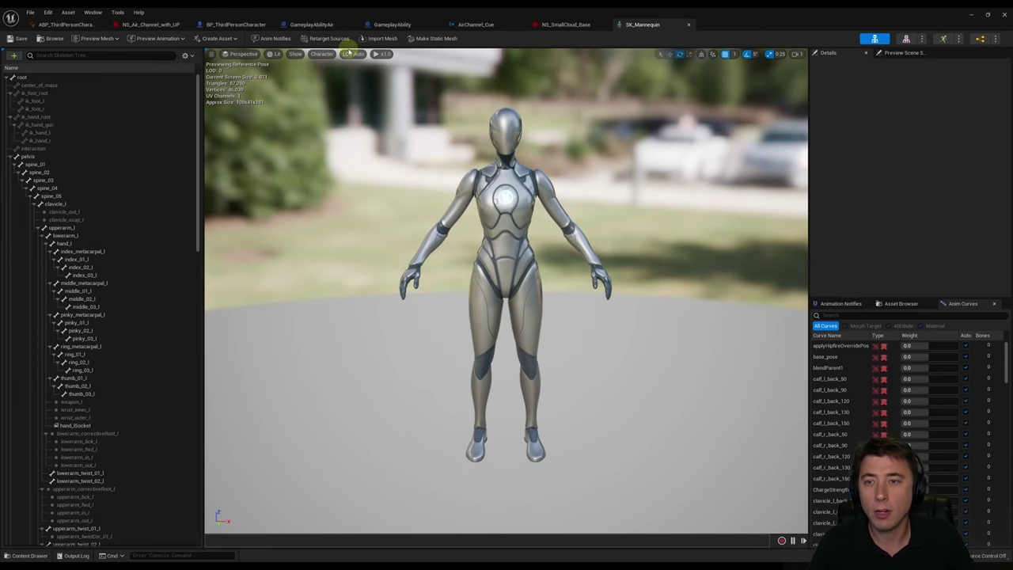
Add a Niagara Particle System component named NiagaraSystemBase to the GameplayAbilityAir blueprint
click(311, 25)
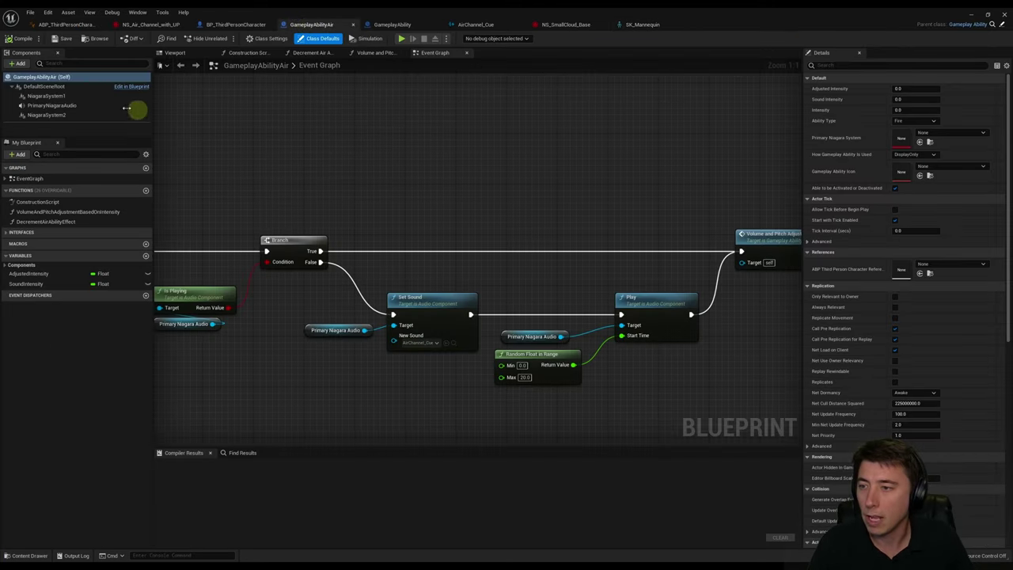
click(19, 63)
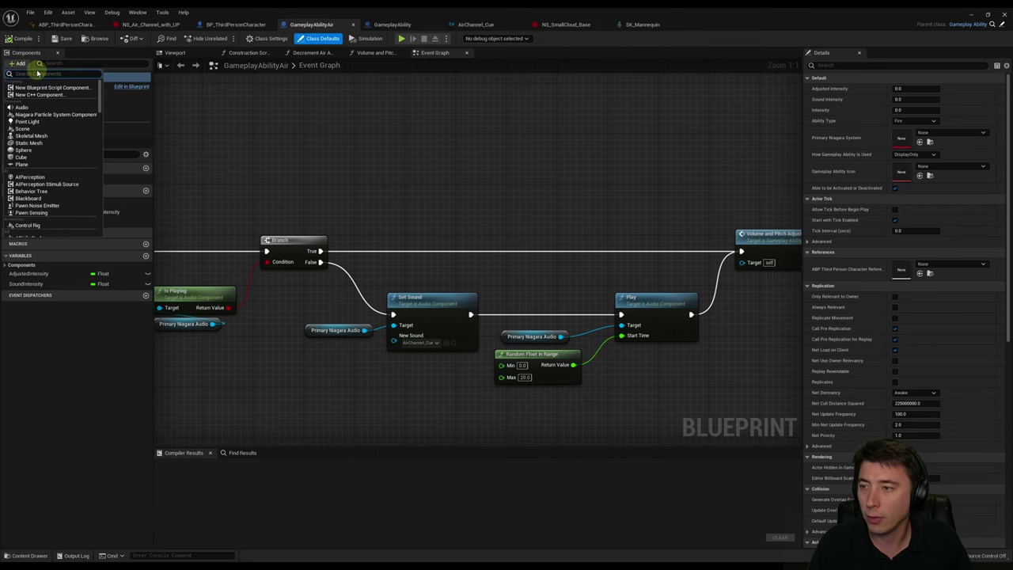
text(Niagar)
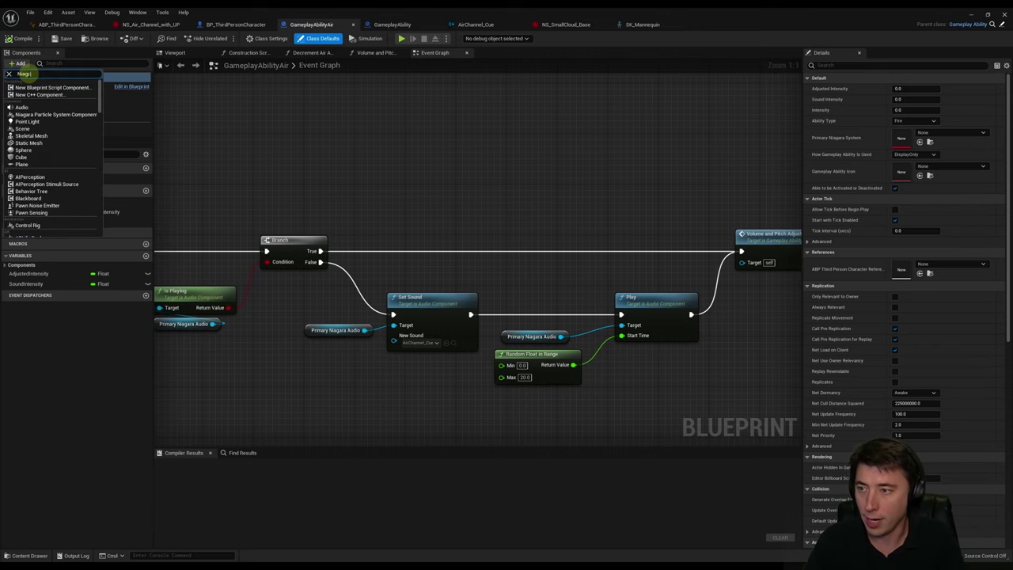
text(a)
click(64, 87)
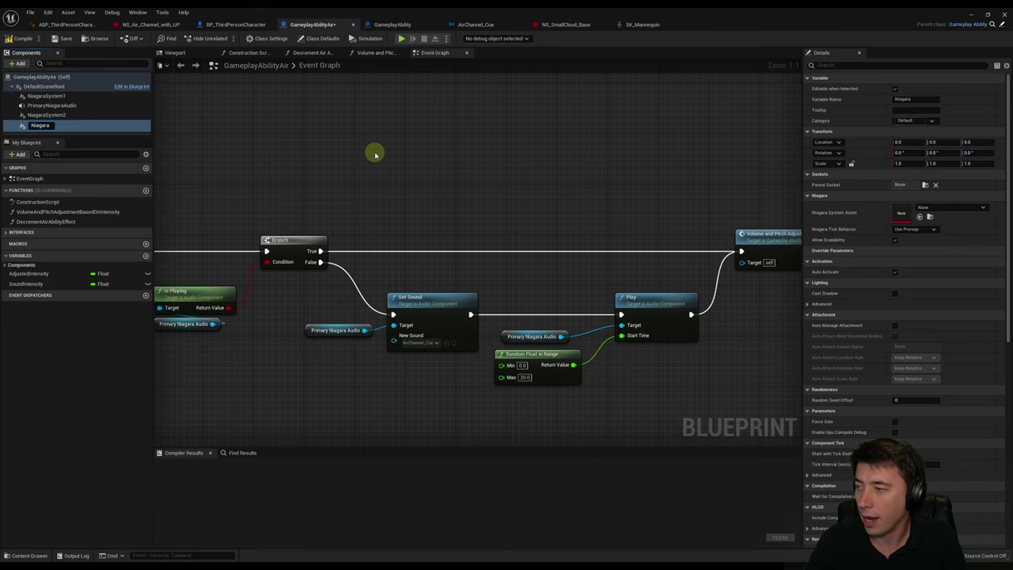
key(Return)
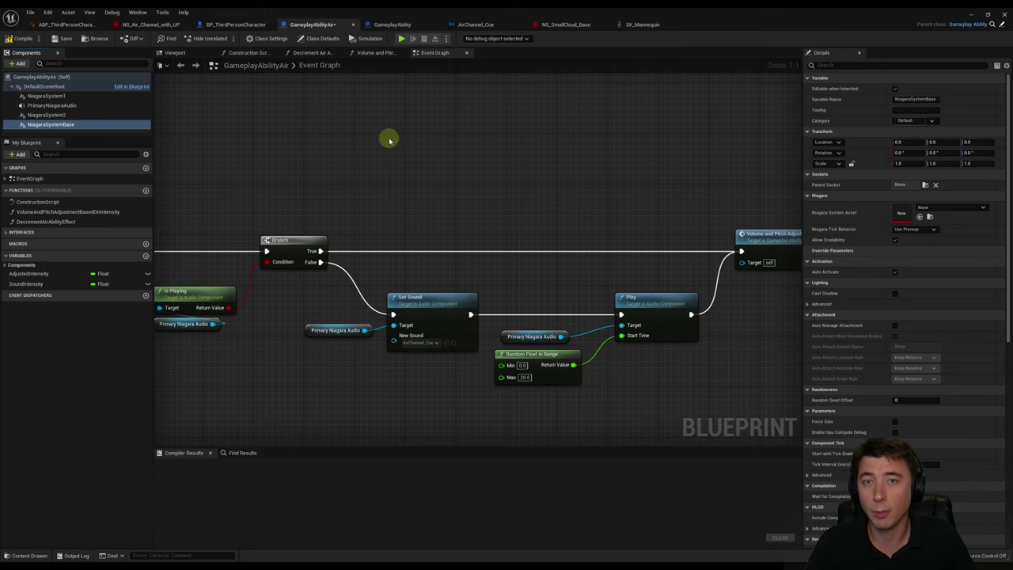
Shift the node chain starting at the first Spawn System Attached node further along to open a gap after the last Set Bool Parameter
right_drag(329, 216, 582, 212)
scroll(405, 209, down, 3)
right_drag(332, 208, 541, 198)
right_drag(377, 192, 542, 196)
right_drag(346, 198, 595, 198)
right_drag(293, 207, 451, 250)
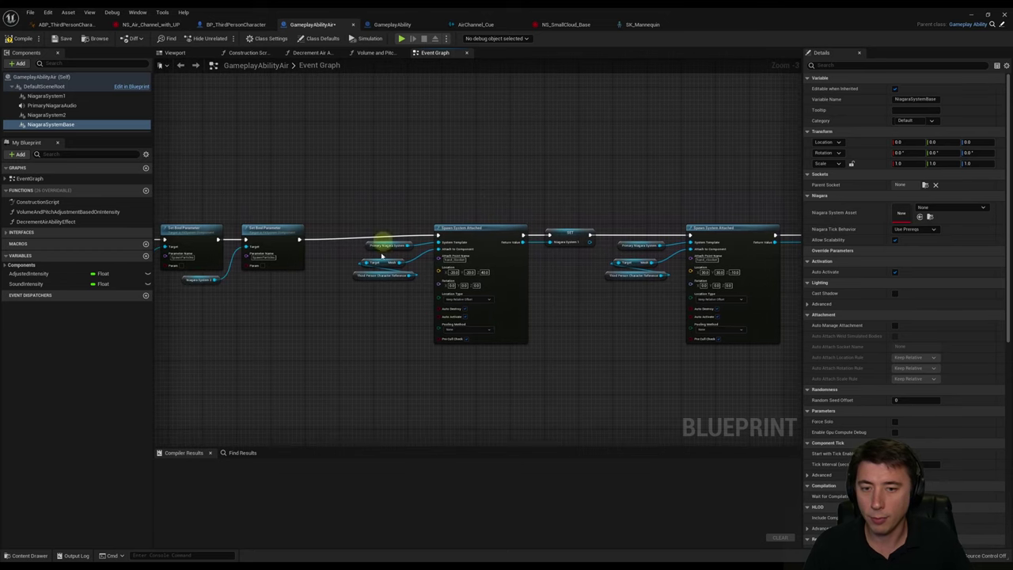
scroll(542, 337, down, 7)
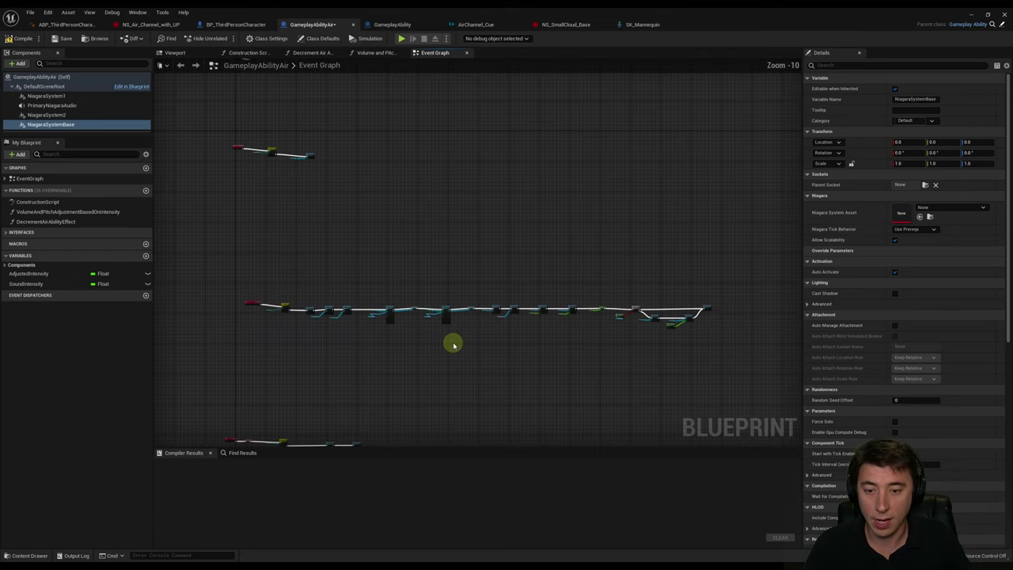
drag(365, 291, 722, 352)
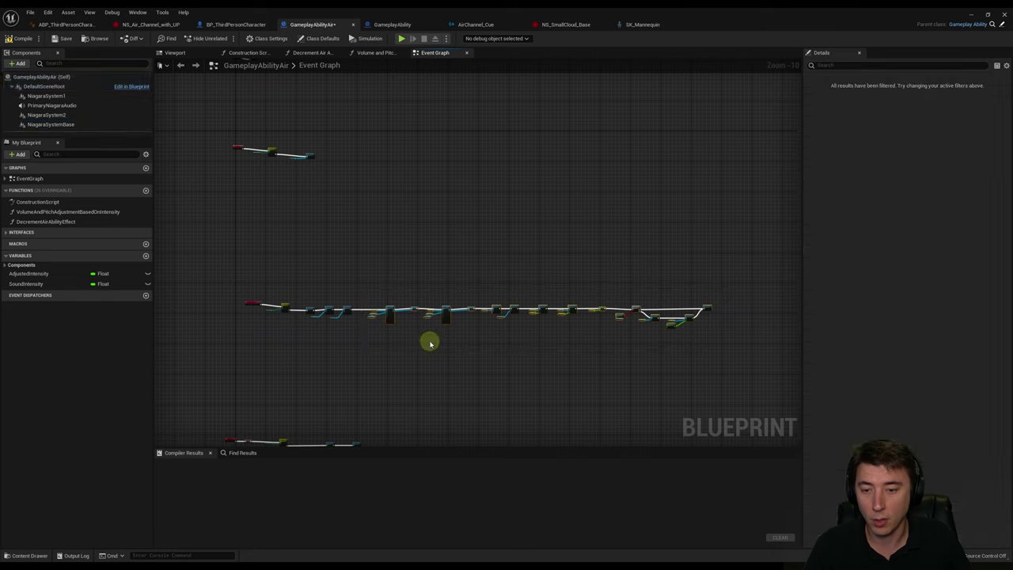
scroll(420, 341, up, 5)
scroll(409, 335, down, 4)
drag(373, 296, 474, 304)
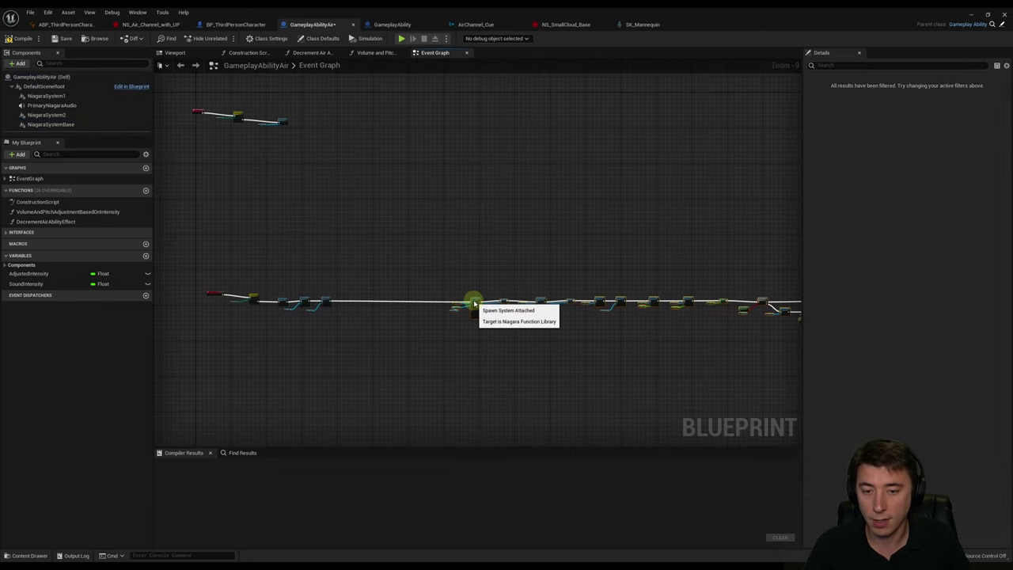
scroll(464, 311, up, 9)
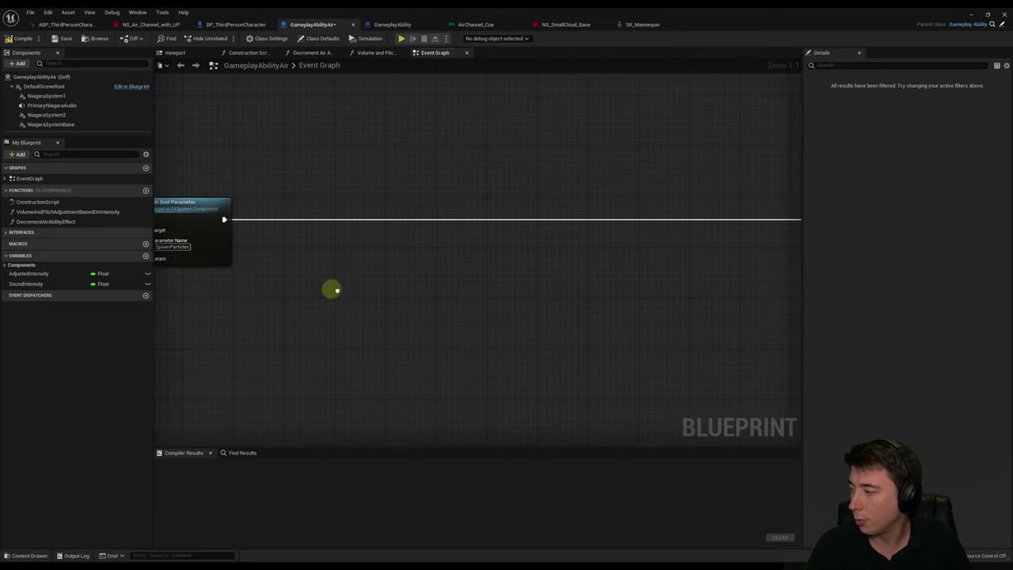
Place a NiagaraSystemBase reference after the Set Bool Parameter node and add the executable Is Valid check for it
click(51, 124)
drag(113, 143, 343, 225)
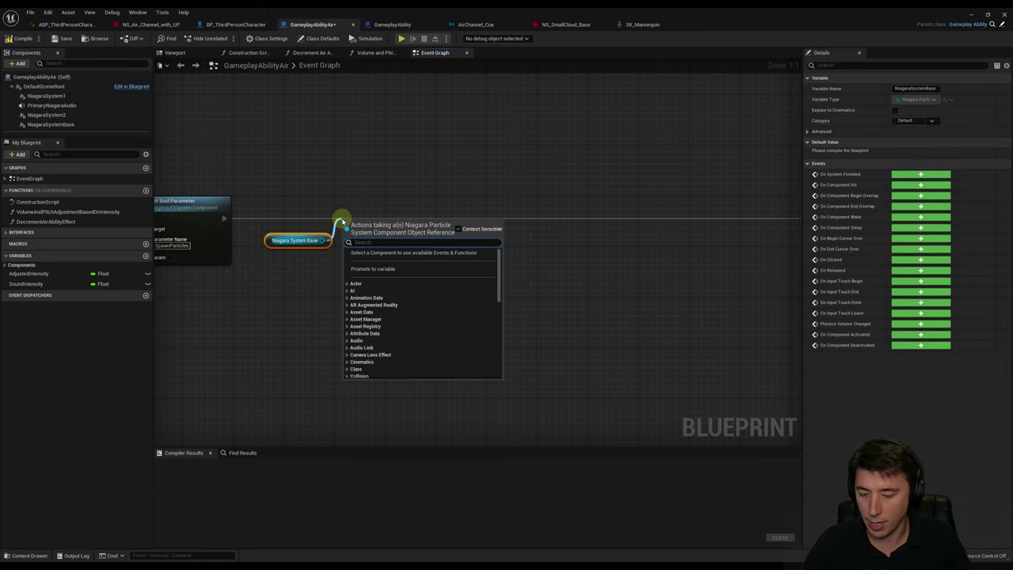
text(is valid)
key(Down)
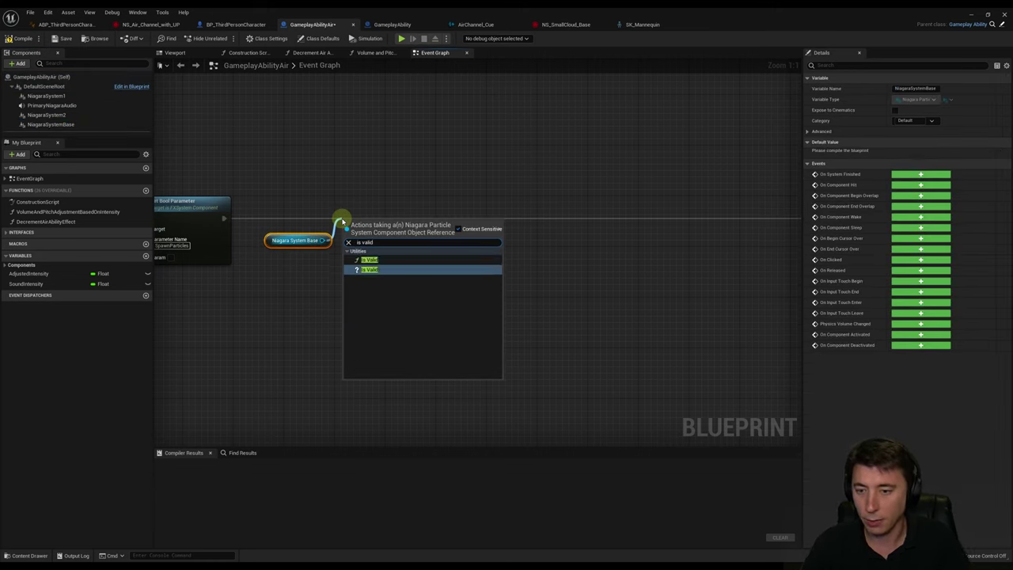
key(Return)
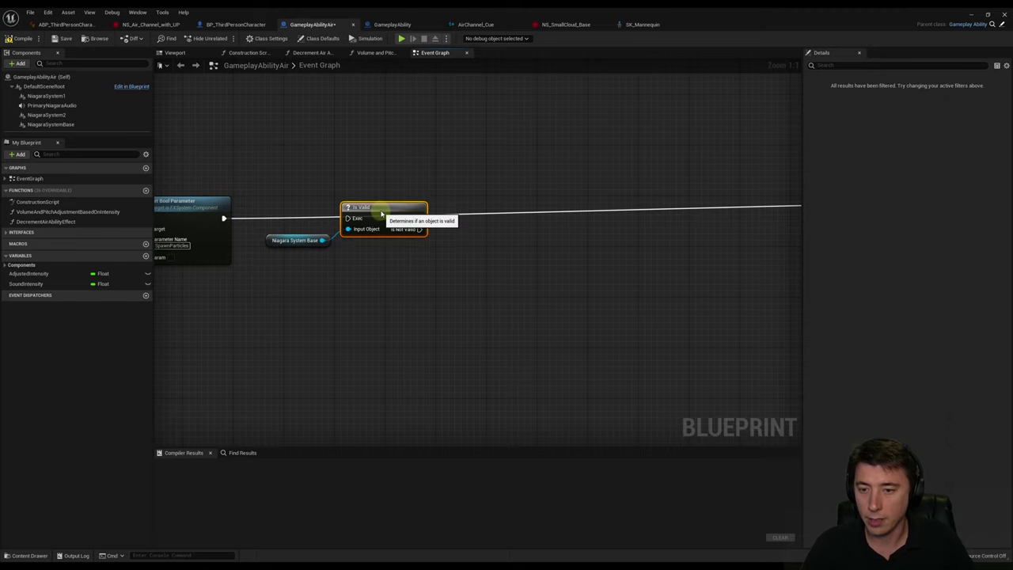
Run Is Valid from Set Bool Parameter and connect its valid output to a Branch conditioned on NiagaraSystemBase's Is Active value
drag(223, 221, 364, 276)
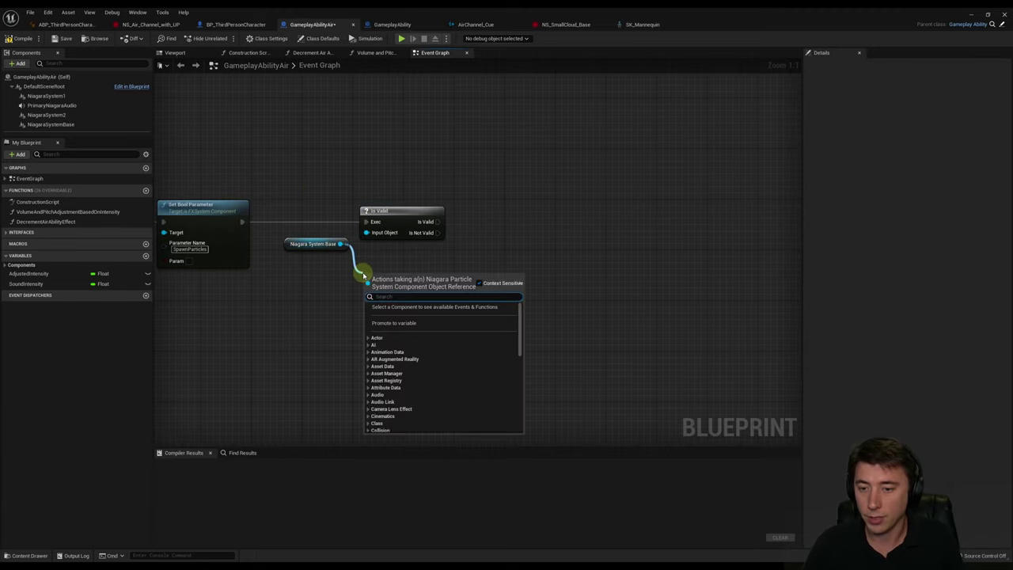
text(is active)
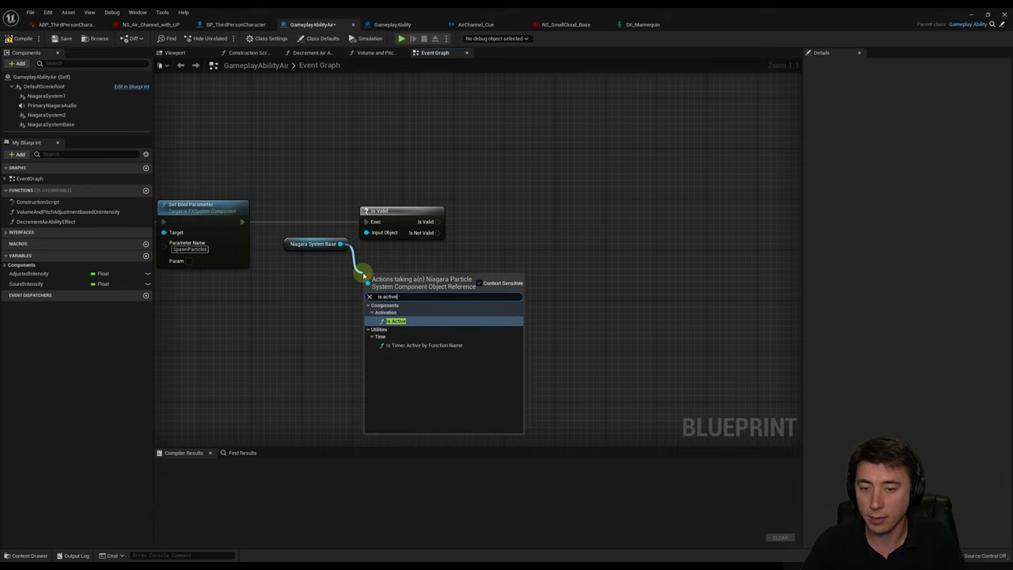
click(396, 321)
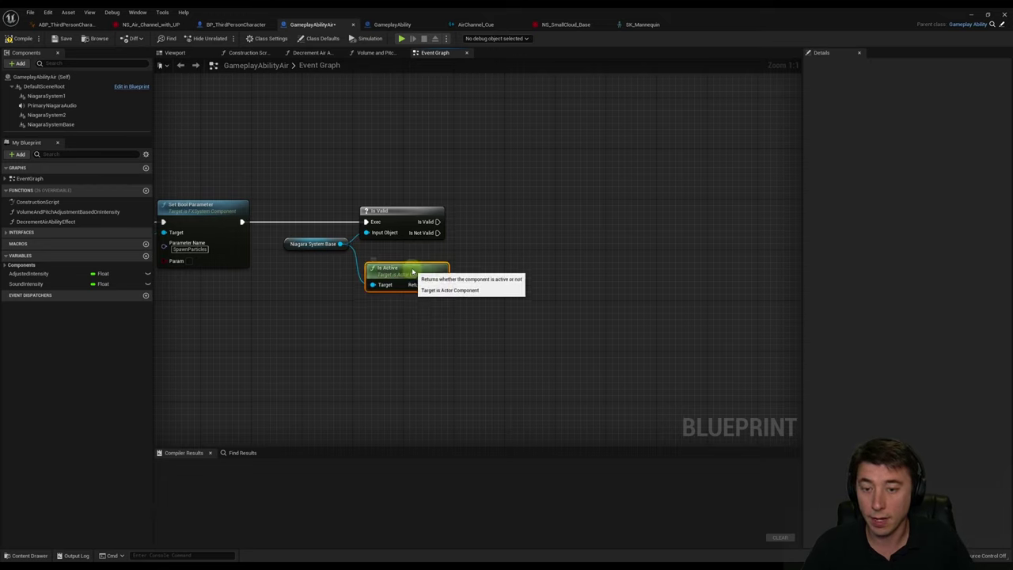
drag(444, 278, 504, 220)
text(br)
key(BackSpace)
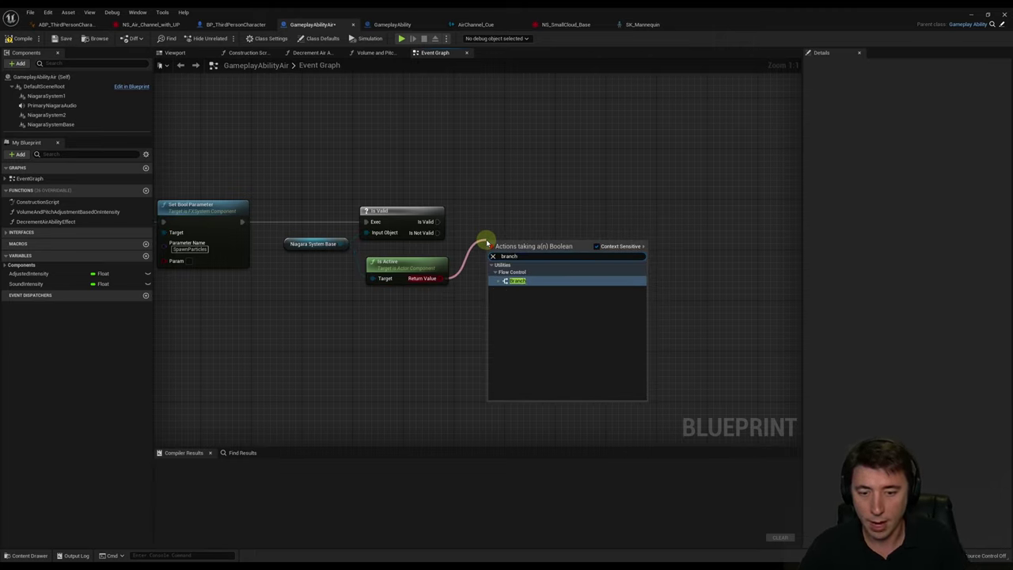
key(Return)
drag(503, 245, 516, 215)
drag(438, 221, 437, 223)
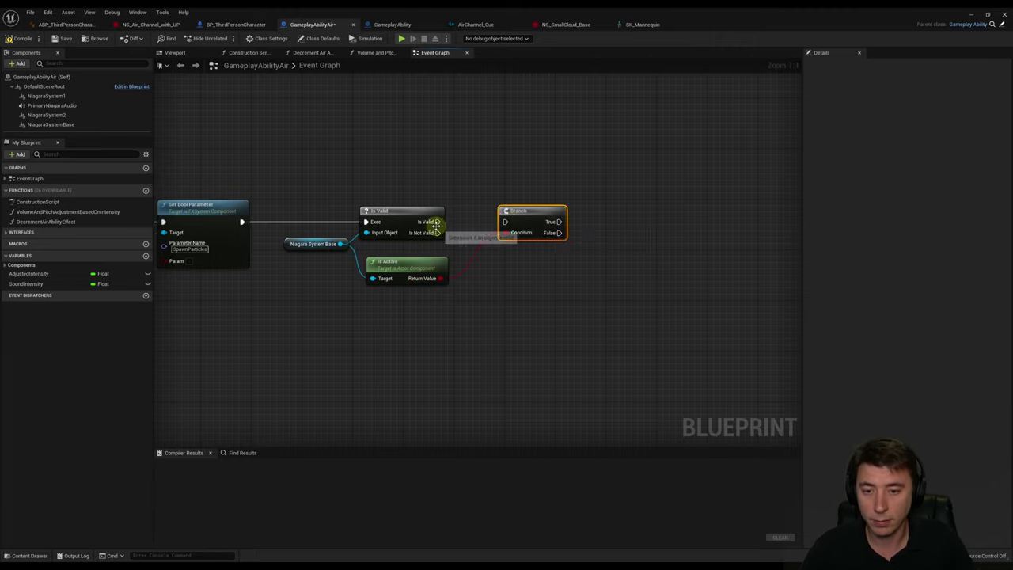
drag(437, 223, 506, 222)
Add a Spawn System Attached node executed from the new Branch's False output
drag(513, 225, 563, 254)
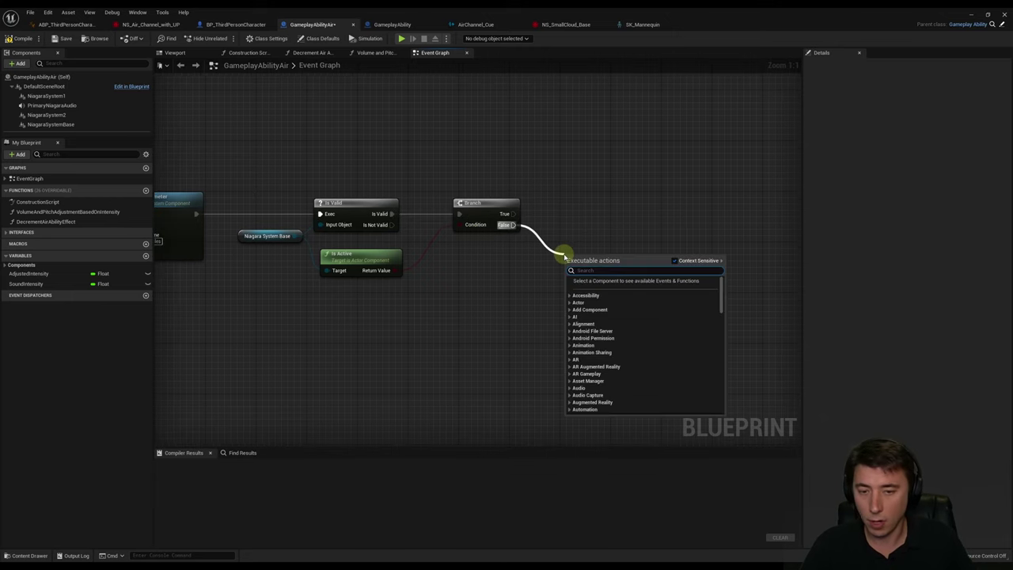
text(spa)
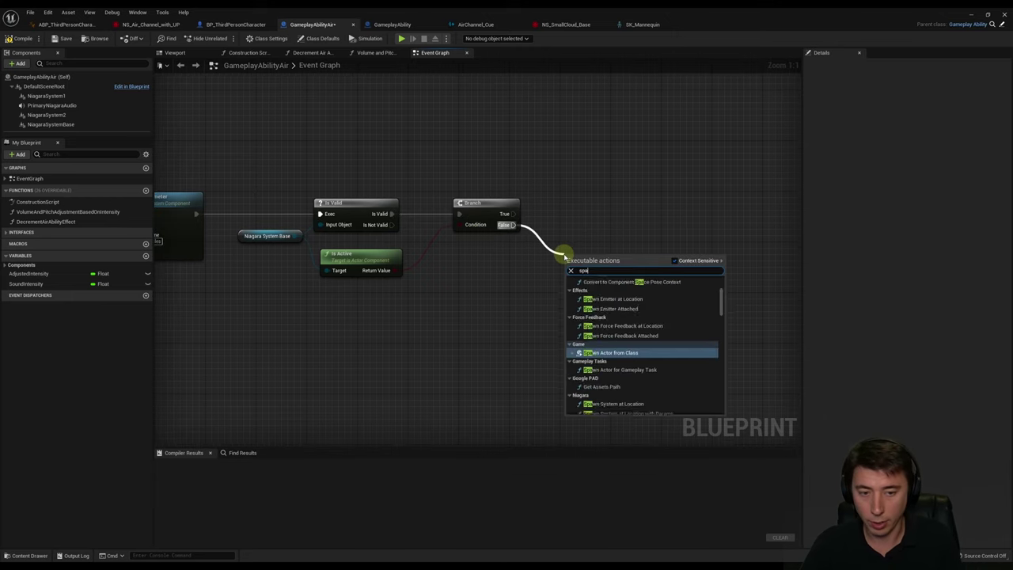
text(wn syste)
key(Return)
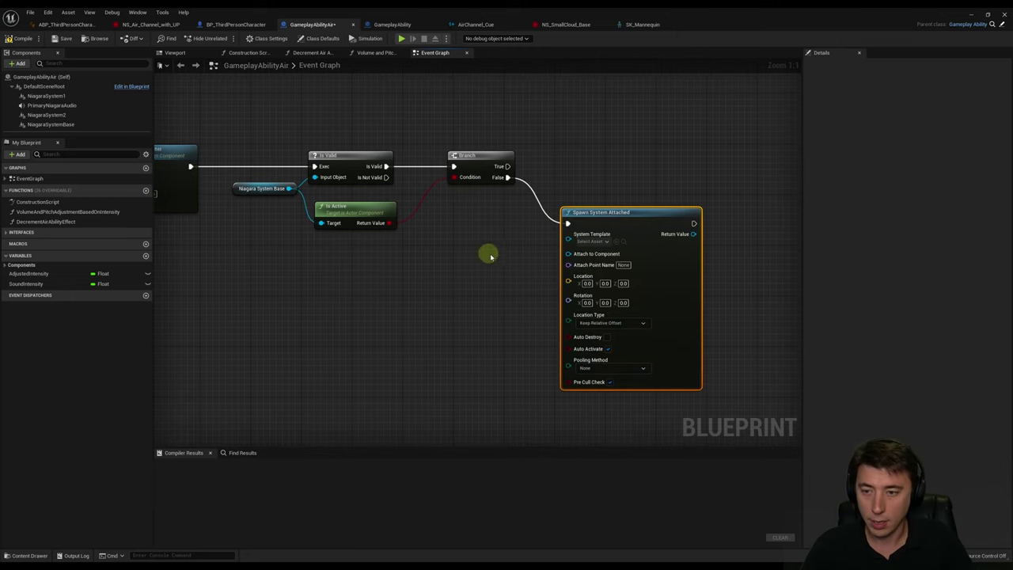
Copy the Third Person Character Reference and Mesh nodes beside the new spawn node and connect Mesh to Attach to Component
right_drag(763, 280, 433, 233)
drag(441, 167, 539, 234)
right_drag(348, 258, 606, 261)
key(ctrl+c)
click(332, 244)
key(ctrl+v)
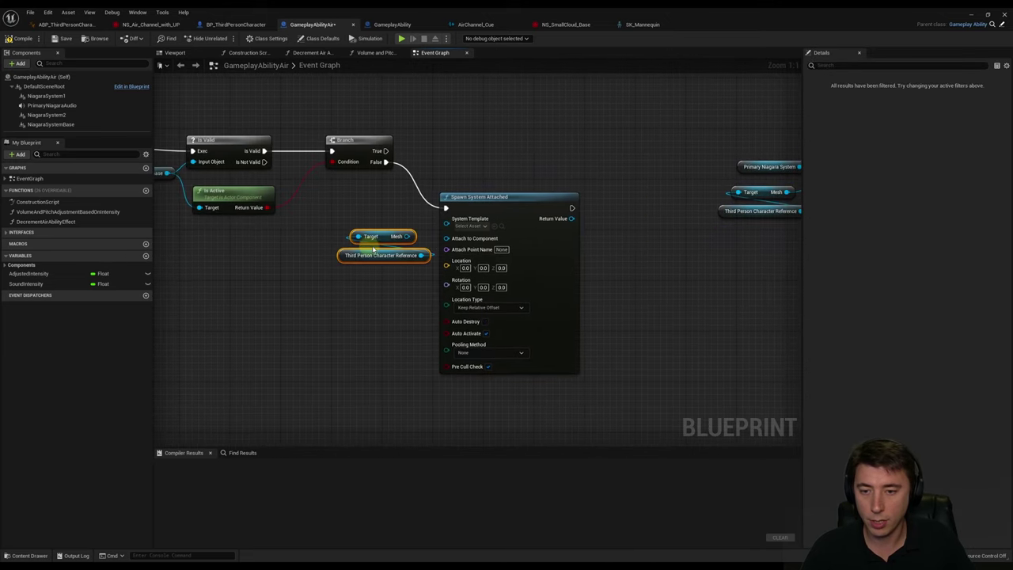
drag(407, 236, 456, 241)
On the new spawn node, set System Template to NS_SmallCloud_Base and Attach Point Name to rootSocket, and enable Auto Destroy
click(468, 226)
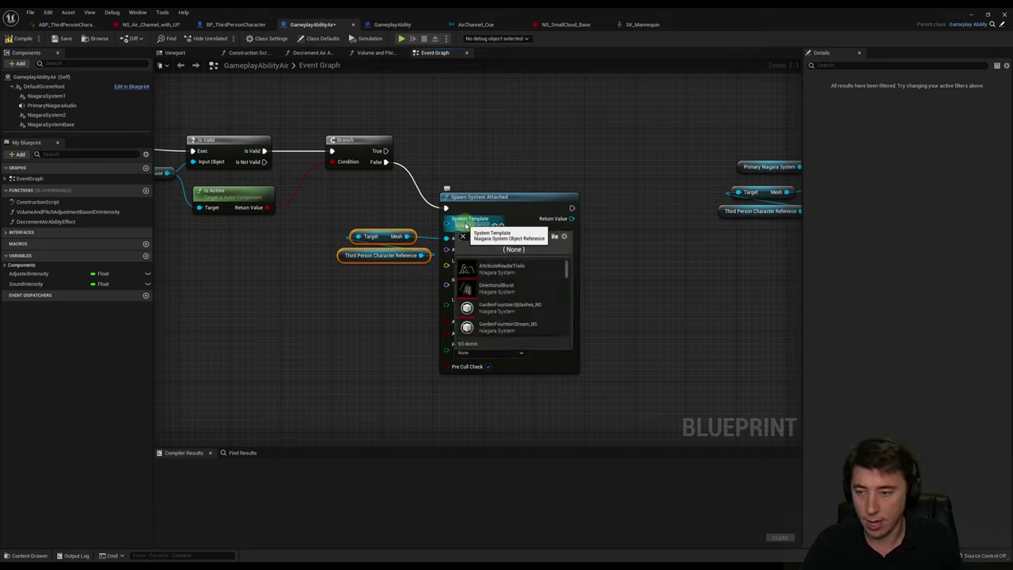
text(nssmall)
click(491, 267)
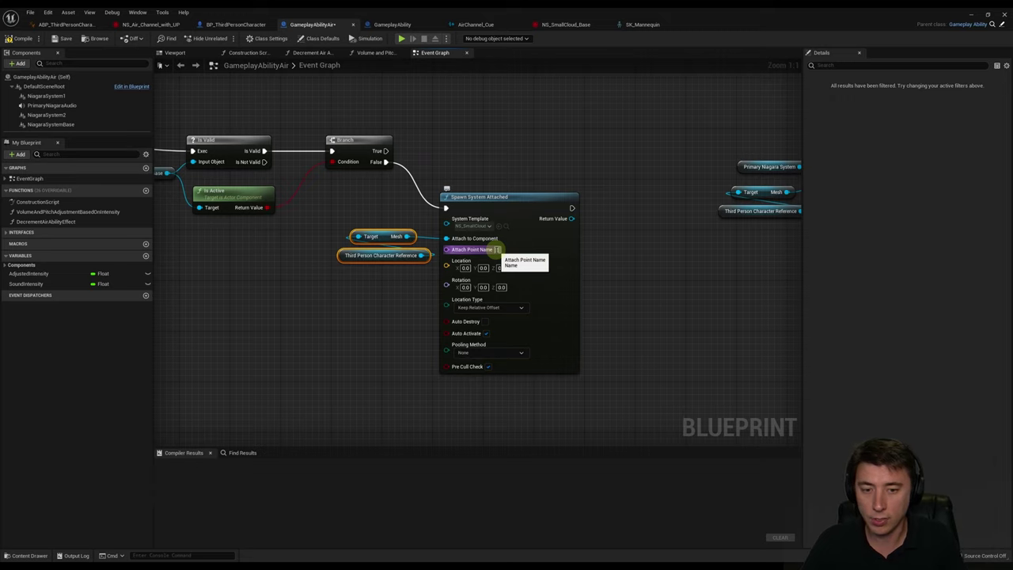
click(497, 249)
text(rootSocket)
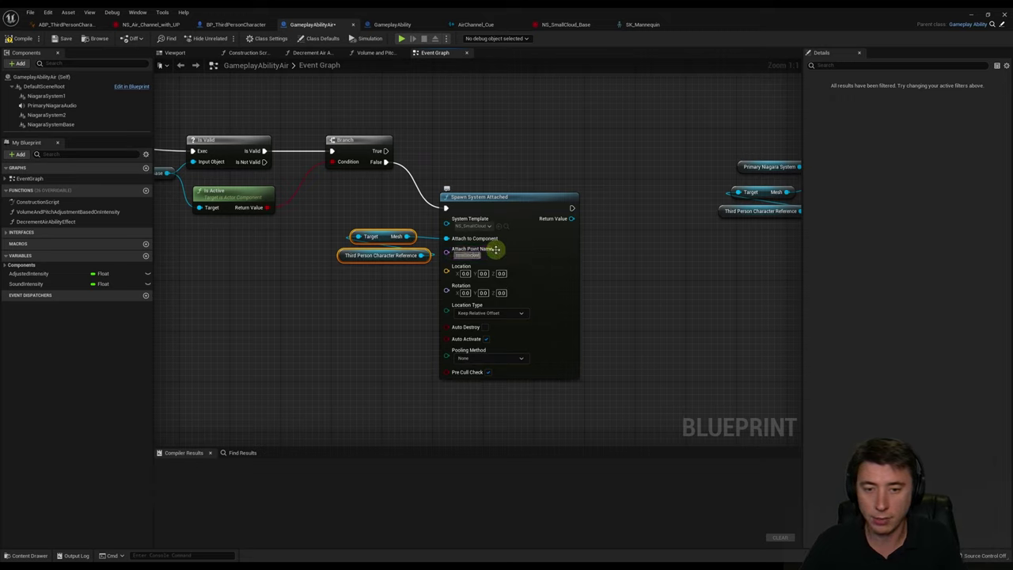
click(428, 317)
click(484, 327)
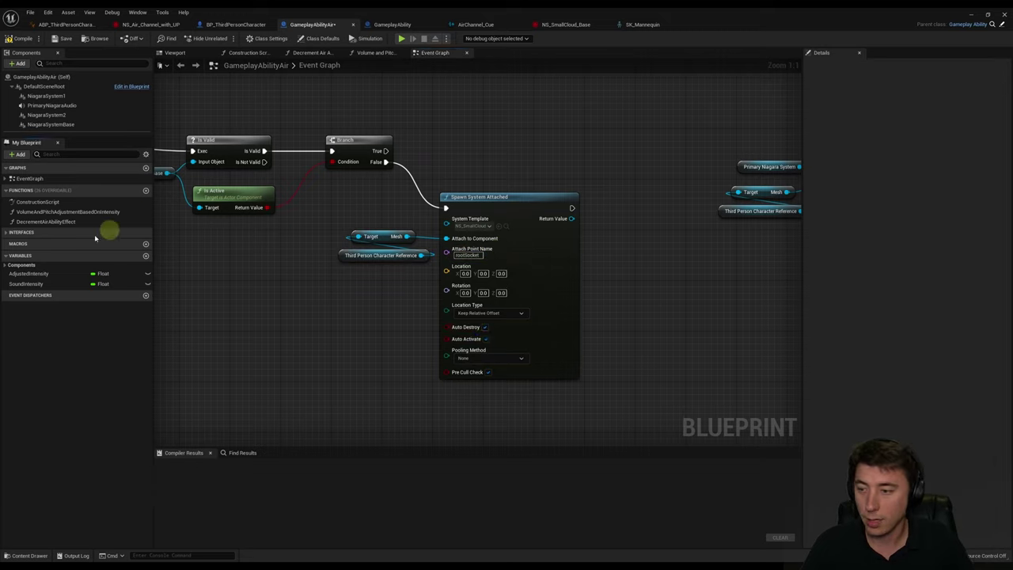
Store the spawned system in NiagaraSystemBase with a Set node and continue execution to the next Spawn System Attached node
click(14, 266)
drag(26, 274, 621, 231)
click(622, 230)
drag(573, 208, 612, 219)
right_drag(616, 222, 419, 228)
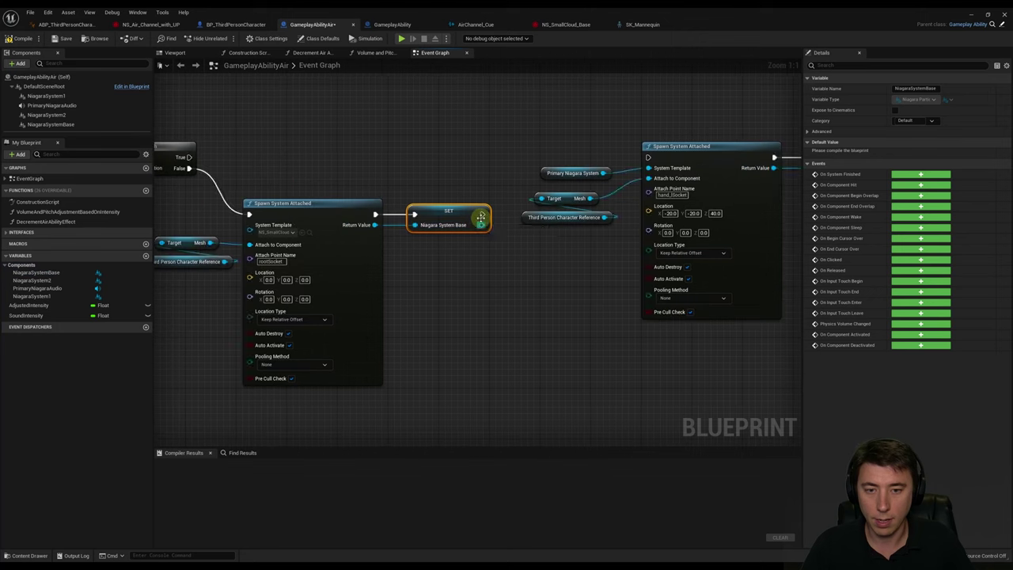
drag(482, 215, 649, 158)
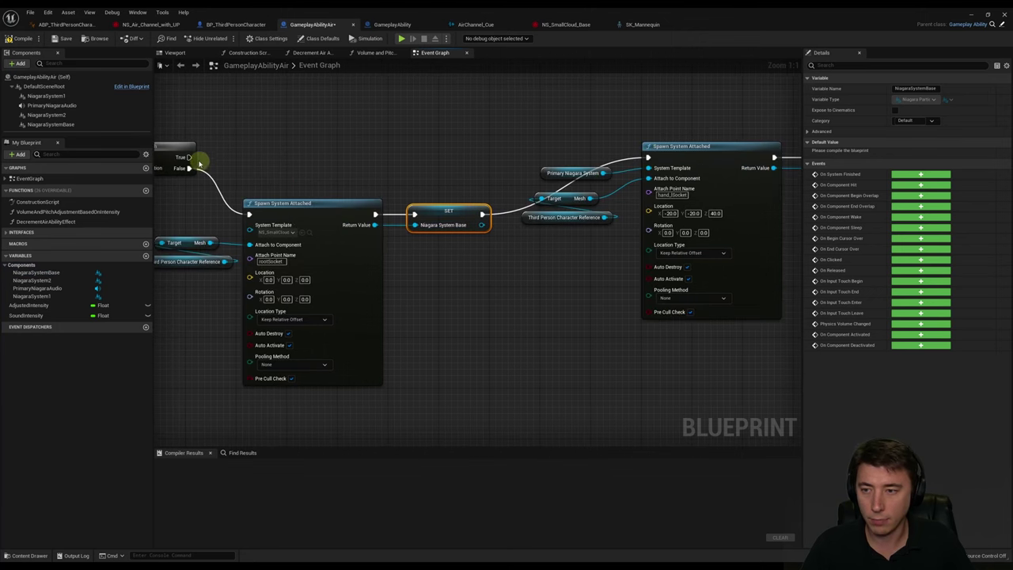